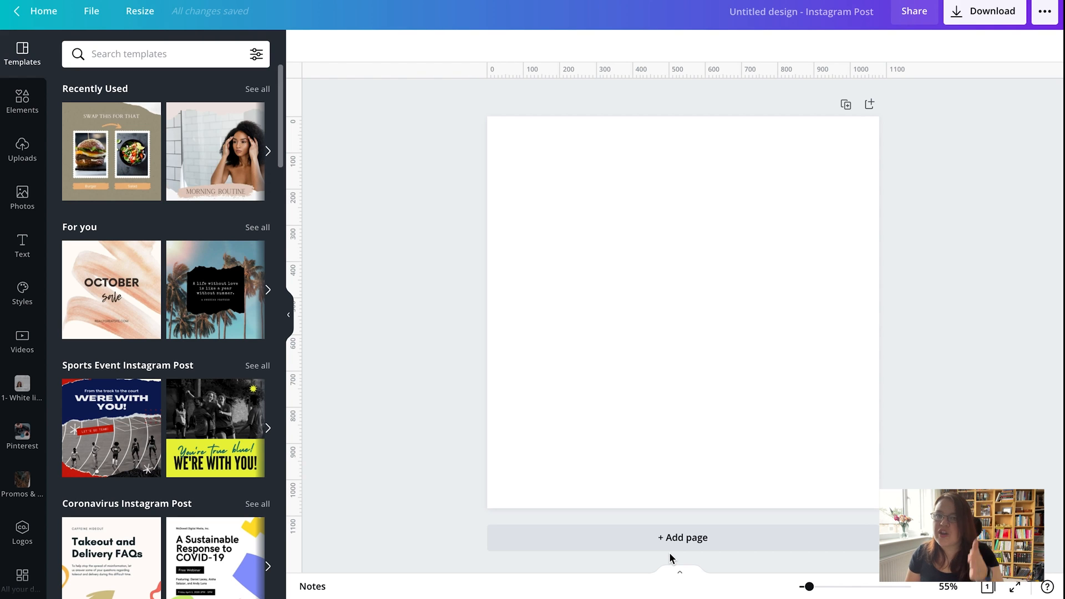
key(F4)
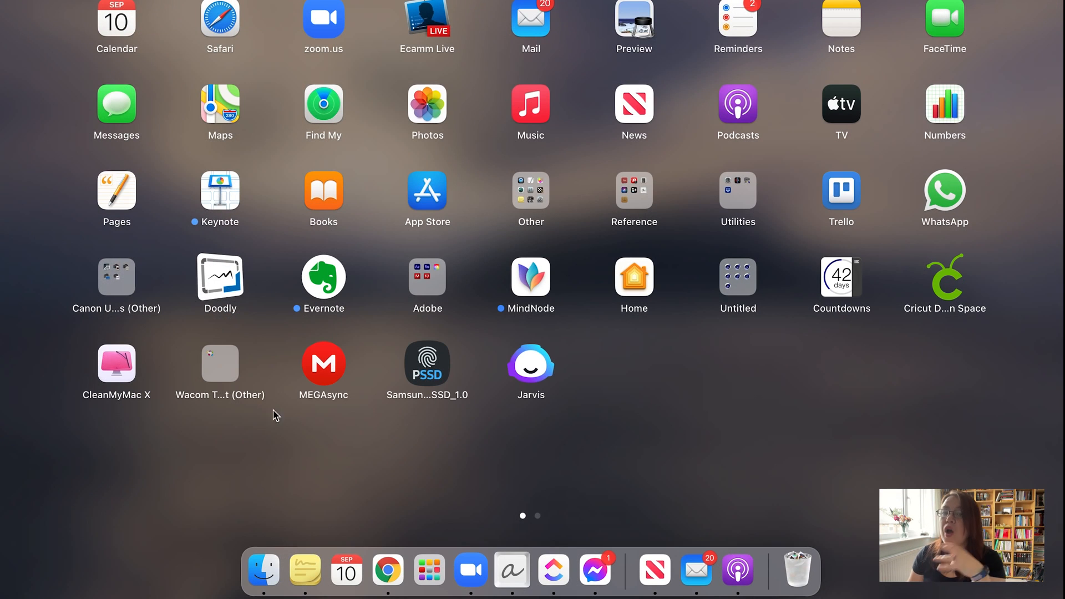
click(413, 474)
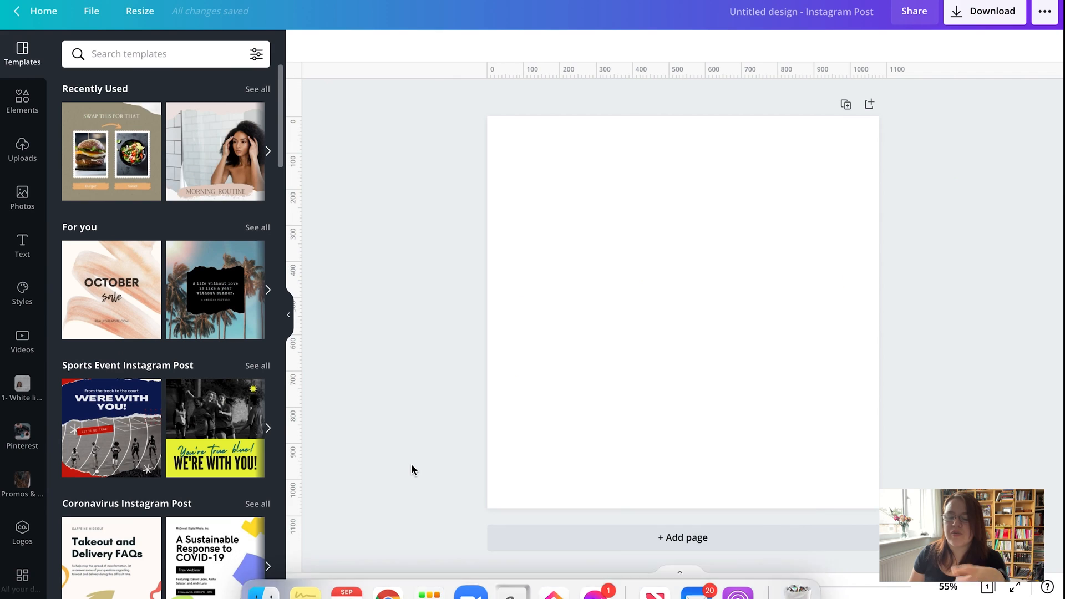
Step: Open the stock photo library and limit its results to square orientation
click(24, 208)
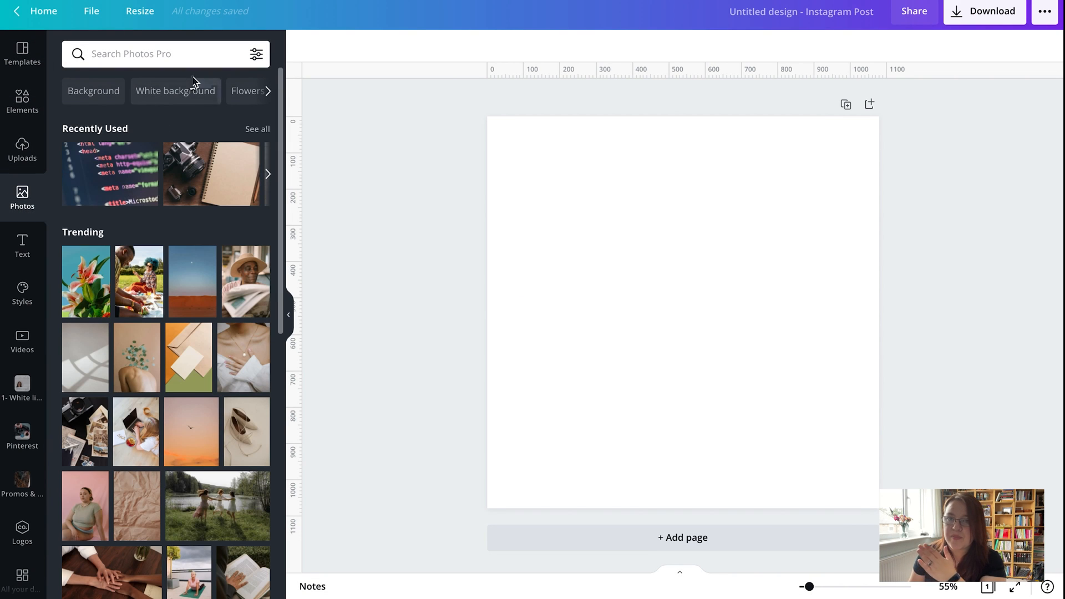
click(257, 55)
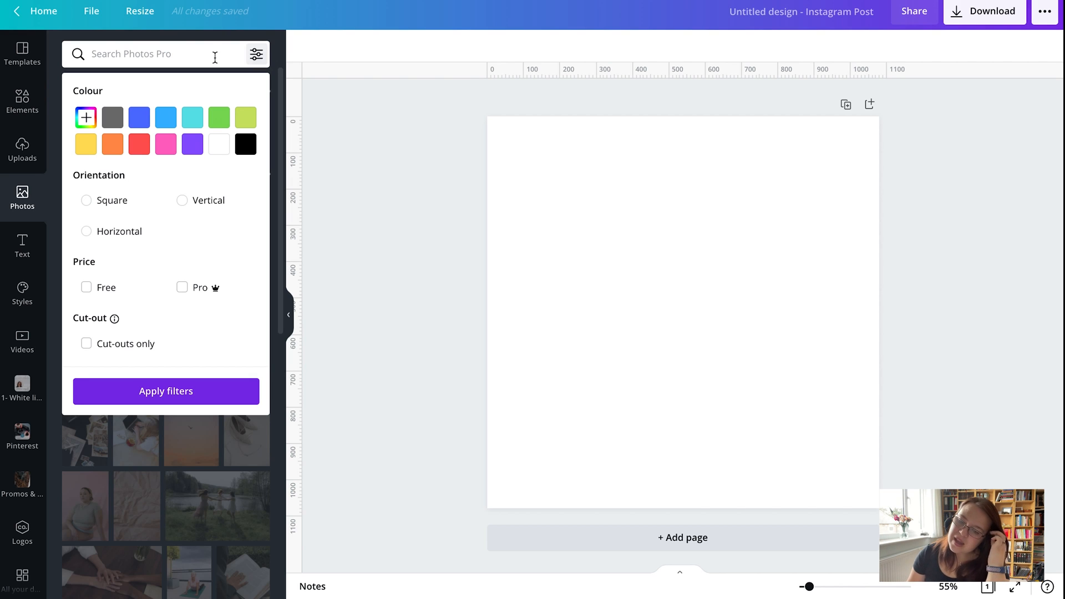
click(100, 203)
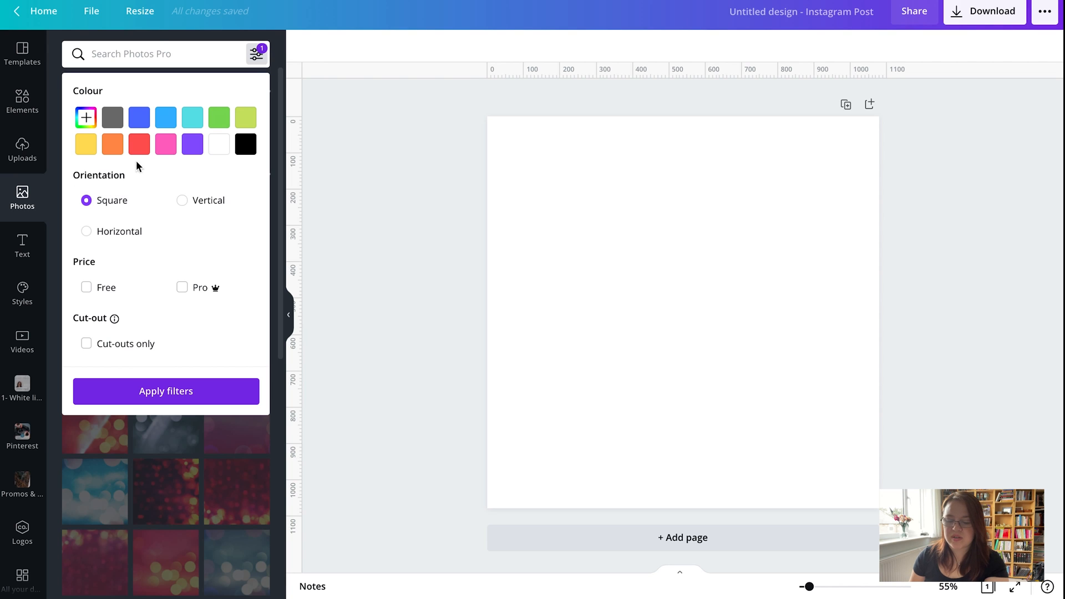
Step: Search the photo library for "cupcakes"
click(158, 57)
text(c)
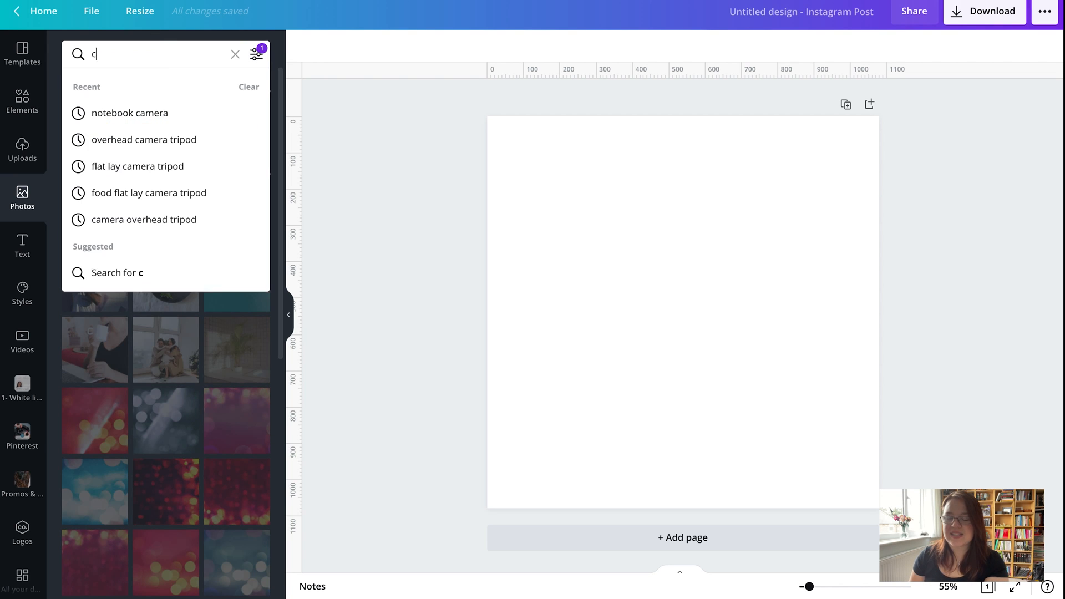
text(upcakes)
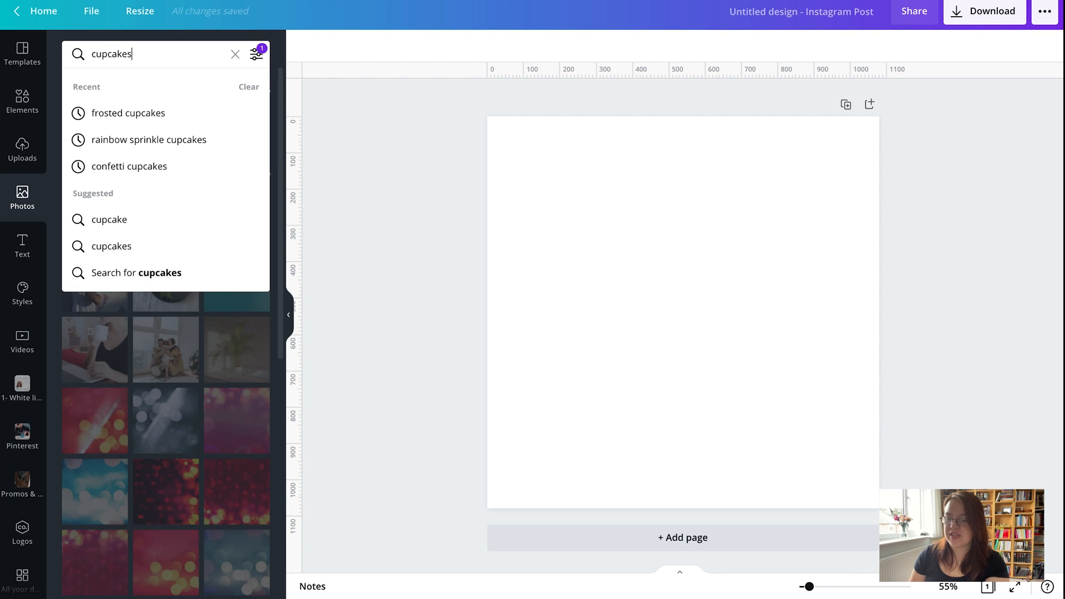
key(Return)
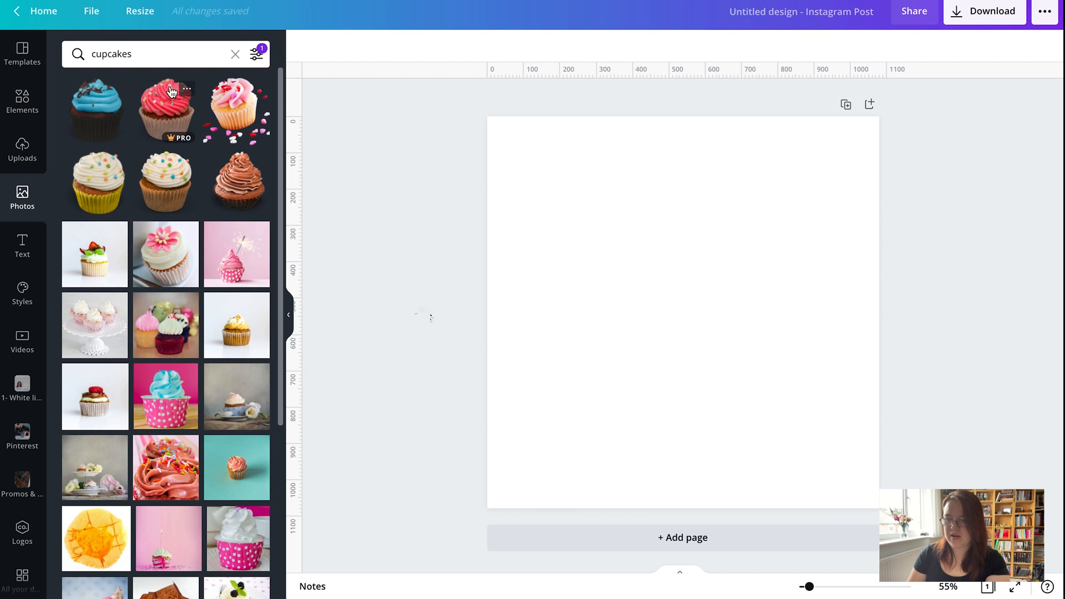
Step: Edit the photo search text so that it reads "purple cupcakes"
click(168, 55)
key(Left)
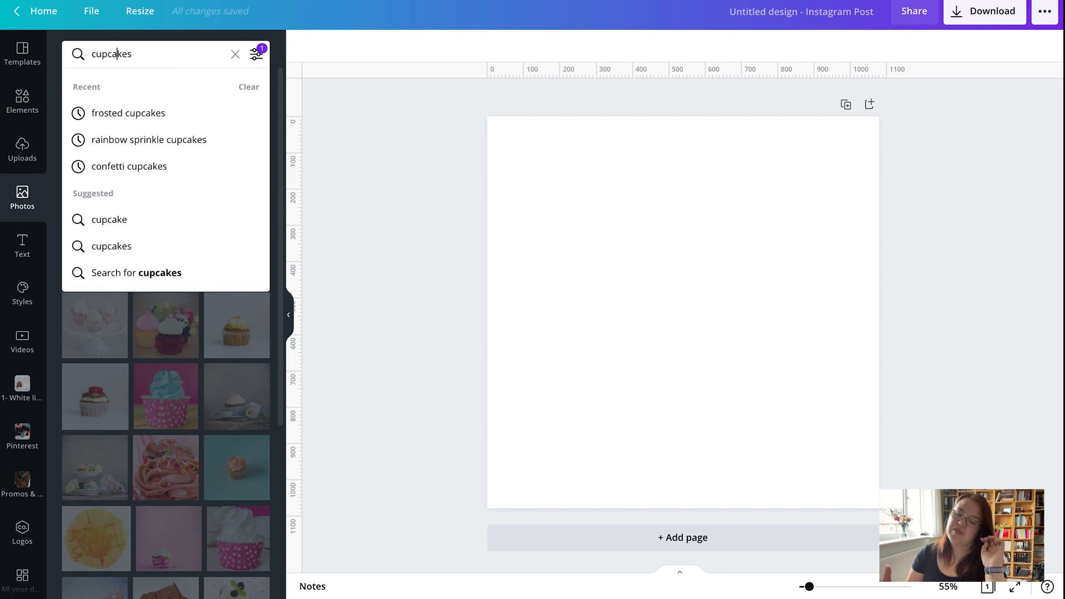
key(Left)
key(Left)
key(Left)
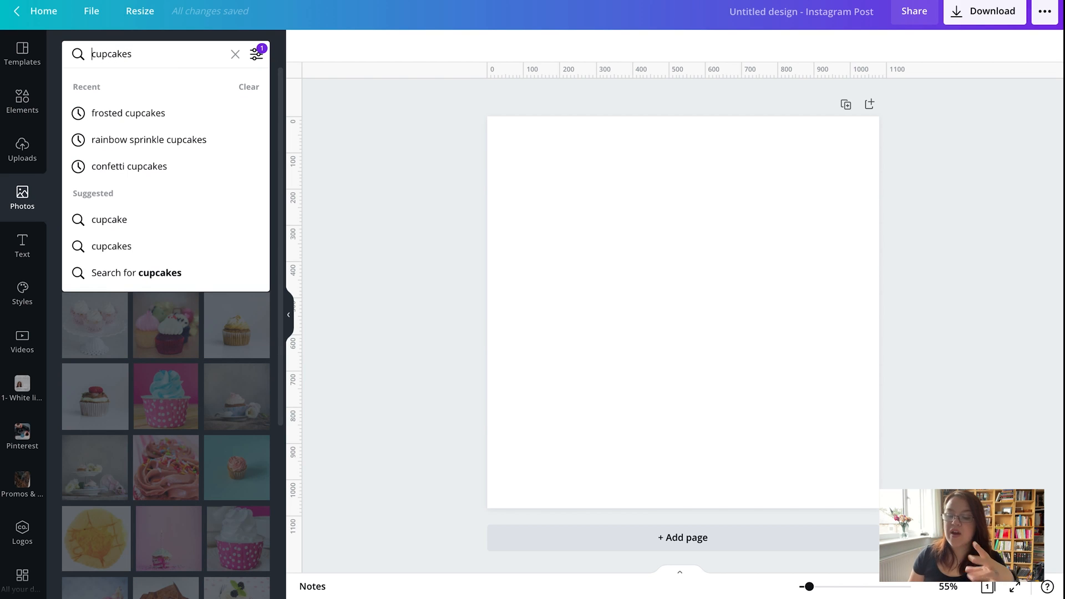
text(pink)
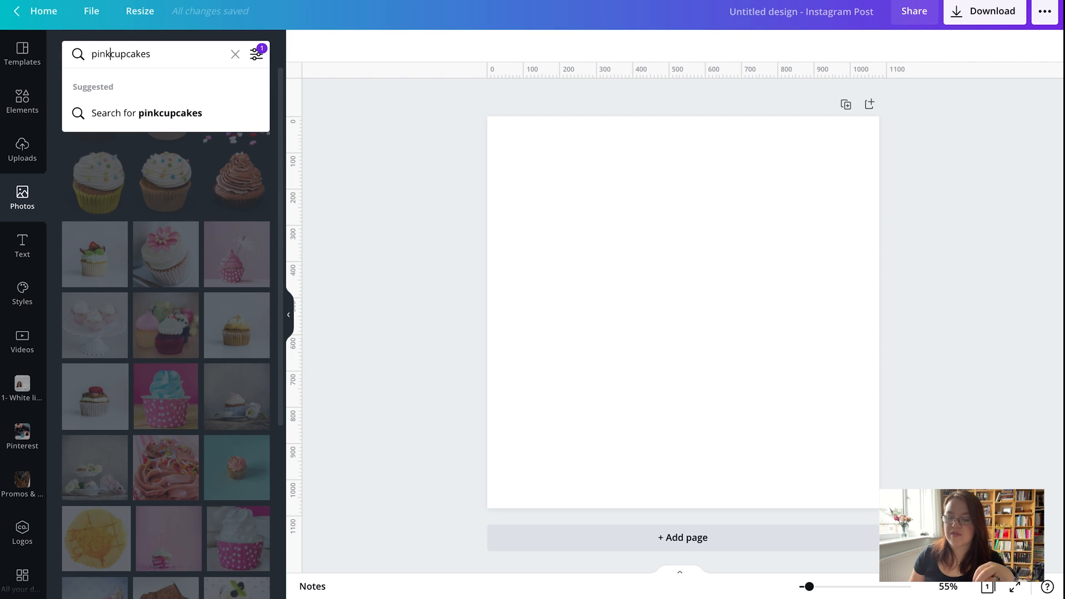
key(BackSpace)
key(BackSpace)
key(BackSpace)
text(urple)
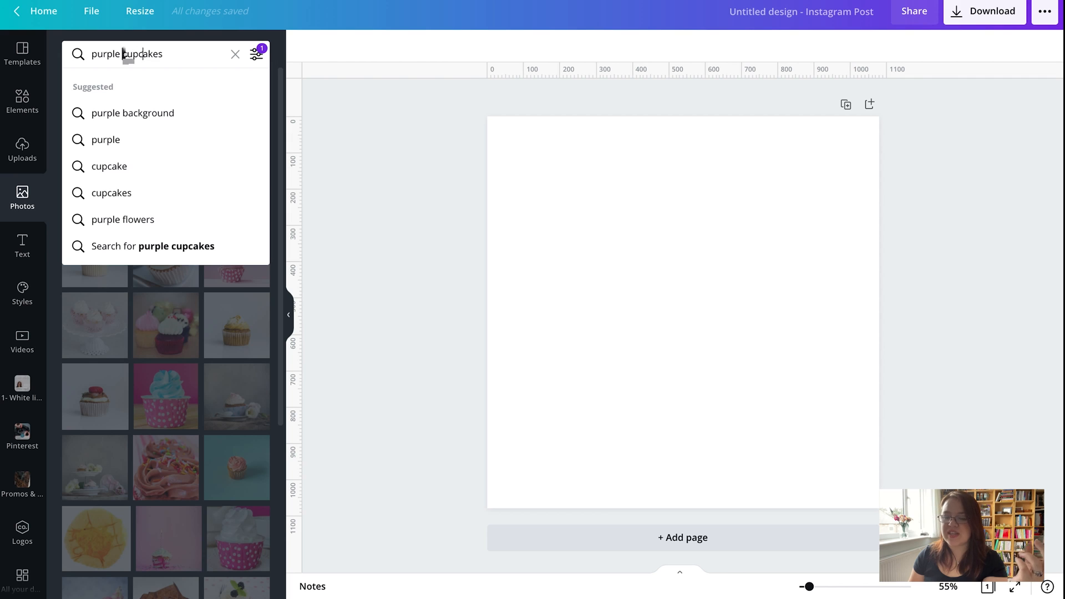
Step: Search for "purple cupcake with sparkler" and fill the blank page with the photo of the pink polka-dot cupcake with a lit sparkler
click(153, 54)
key(BackSpace)
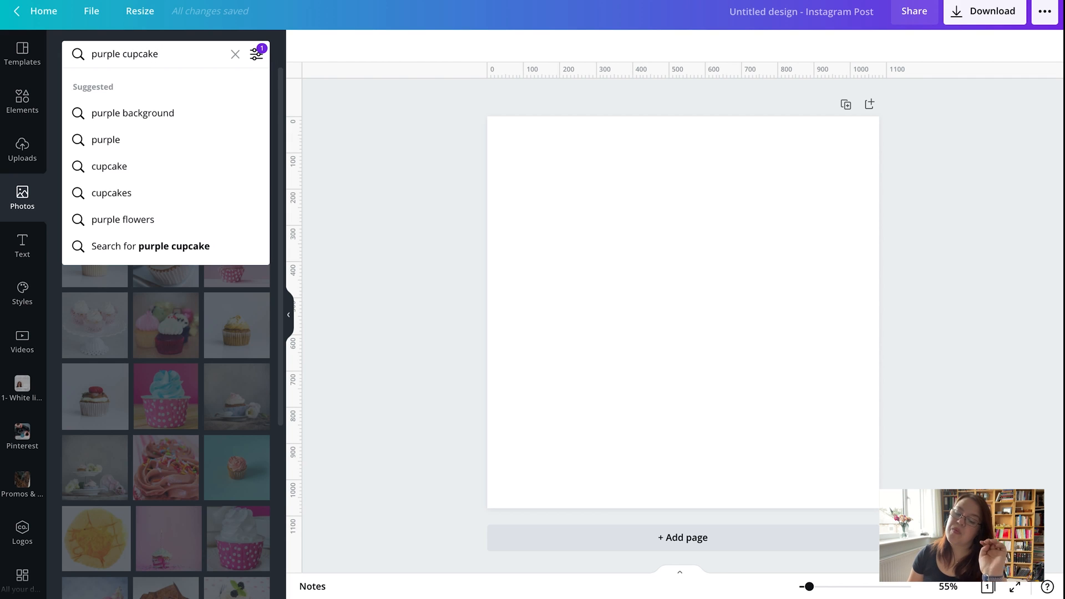
text(with spa)
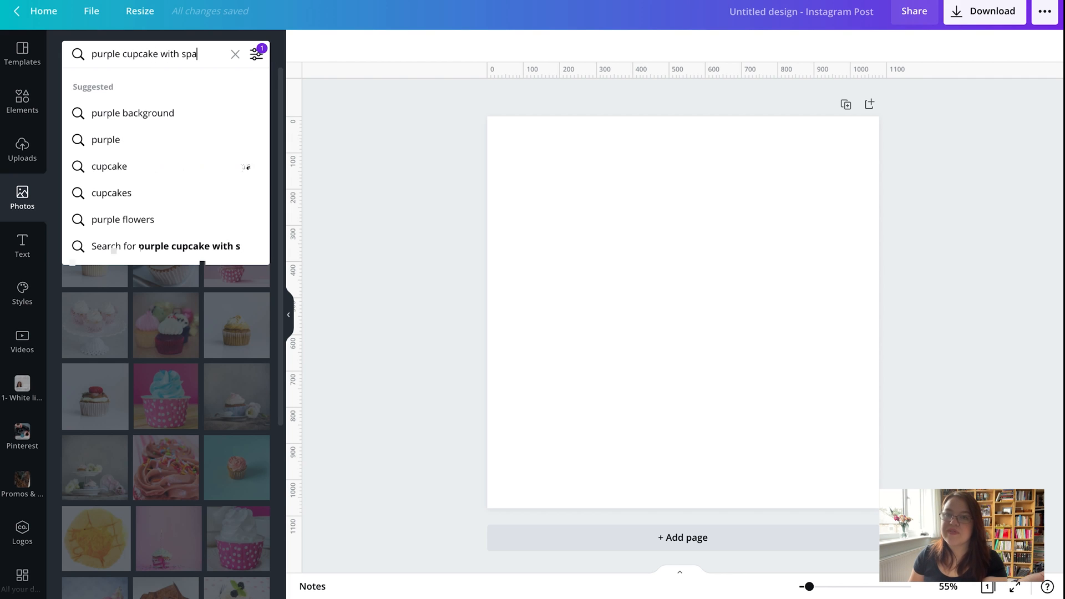
text(rkler)
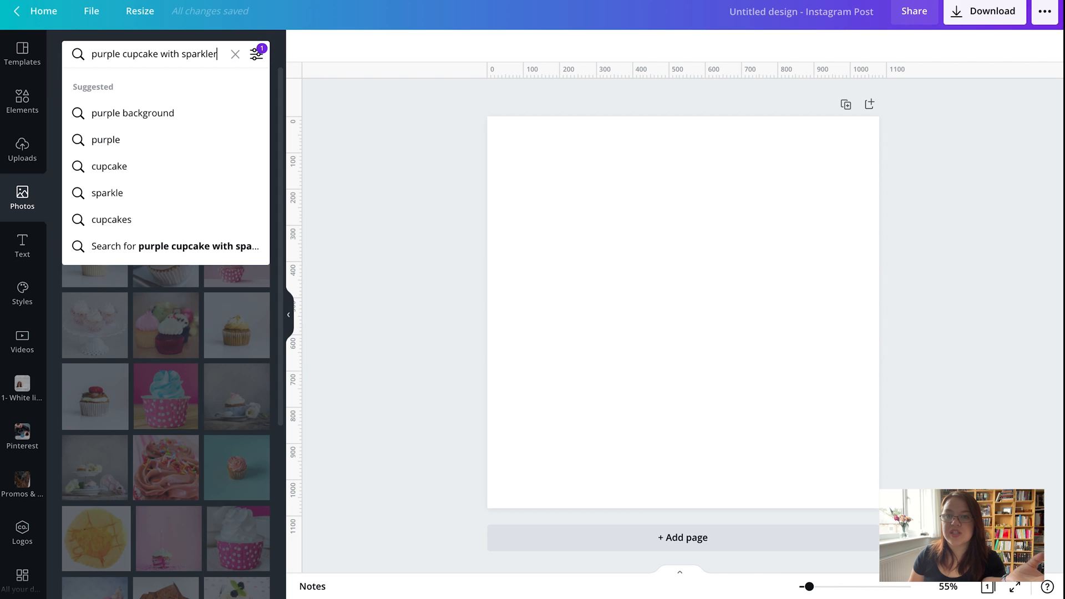
key(Return)
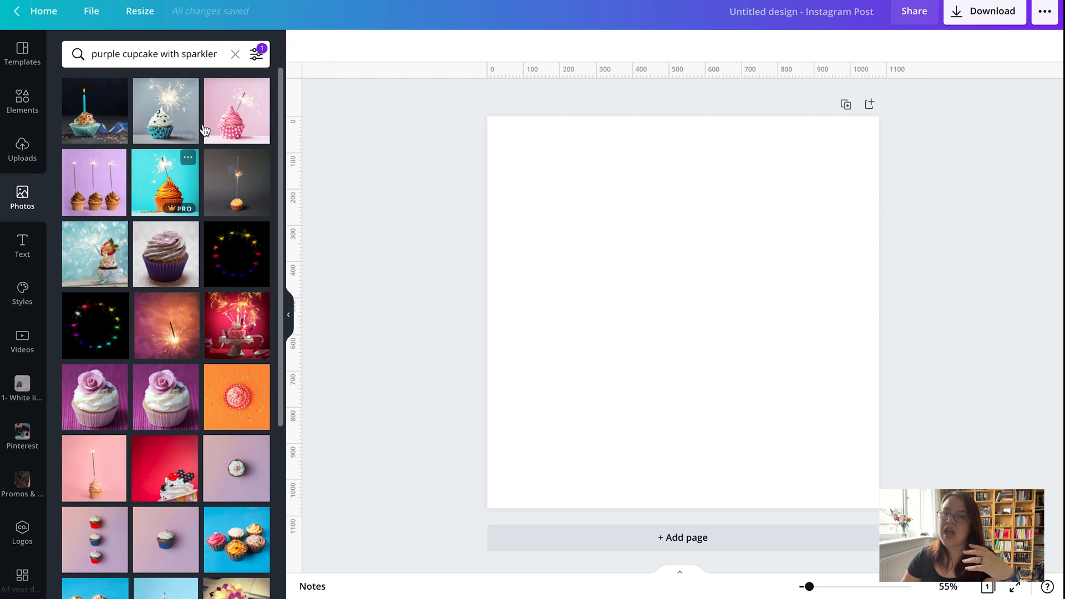
drag(247, 114, 525, 224)
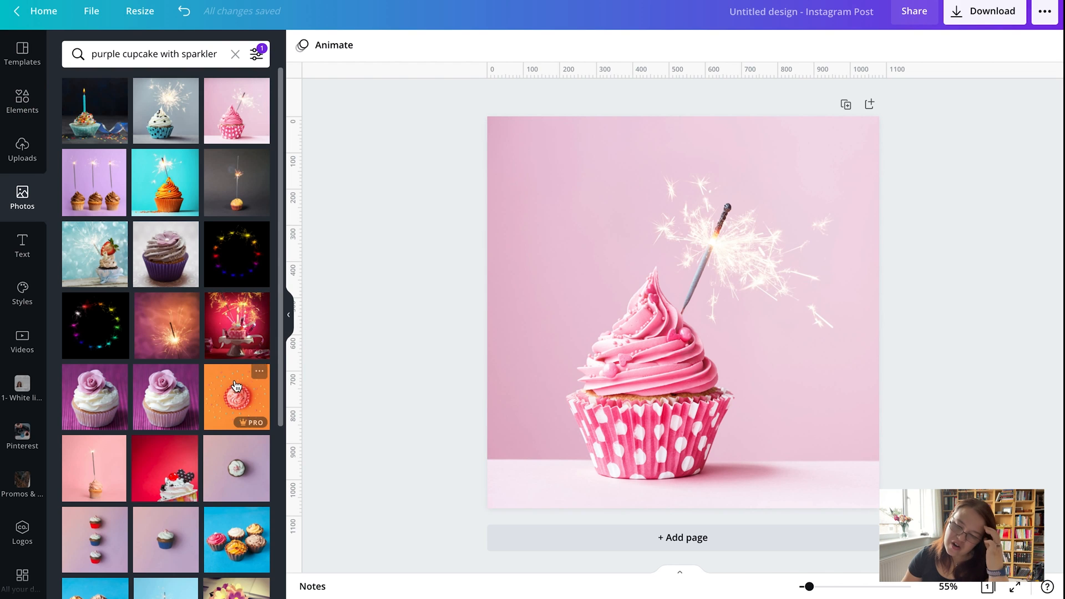
Step: Filter the sparkler cupcake photo results by the grey colour, keeping the square orientation
scroll(224, 408, down, 5)
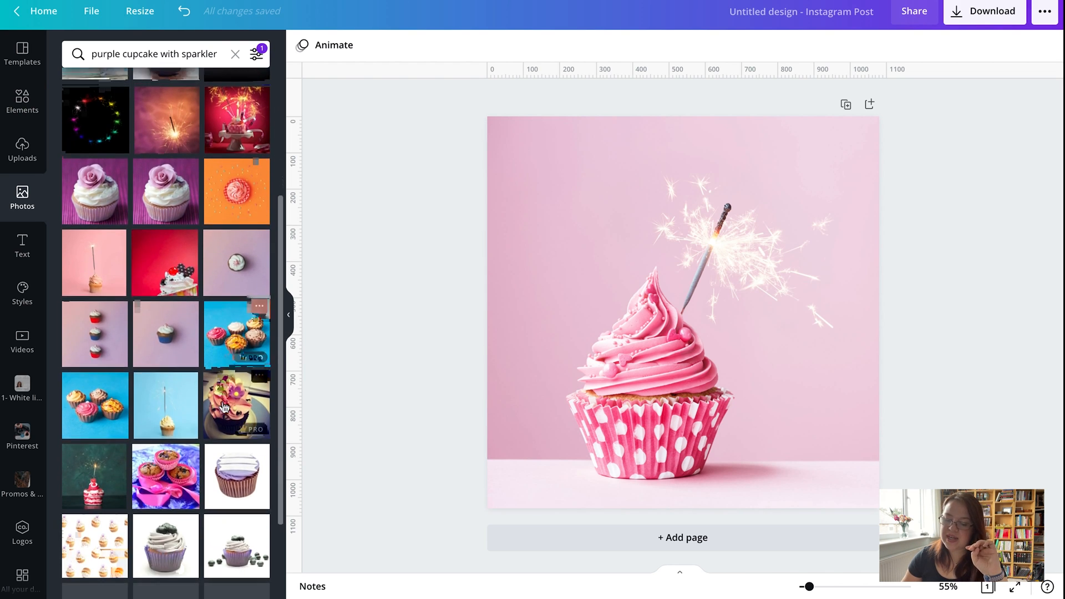
scroll(224, 407, down, 2)
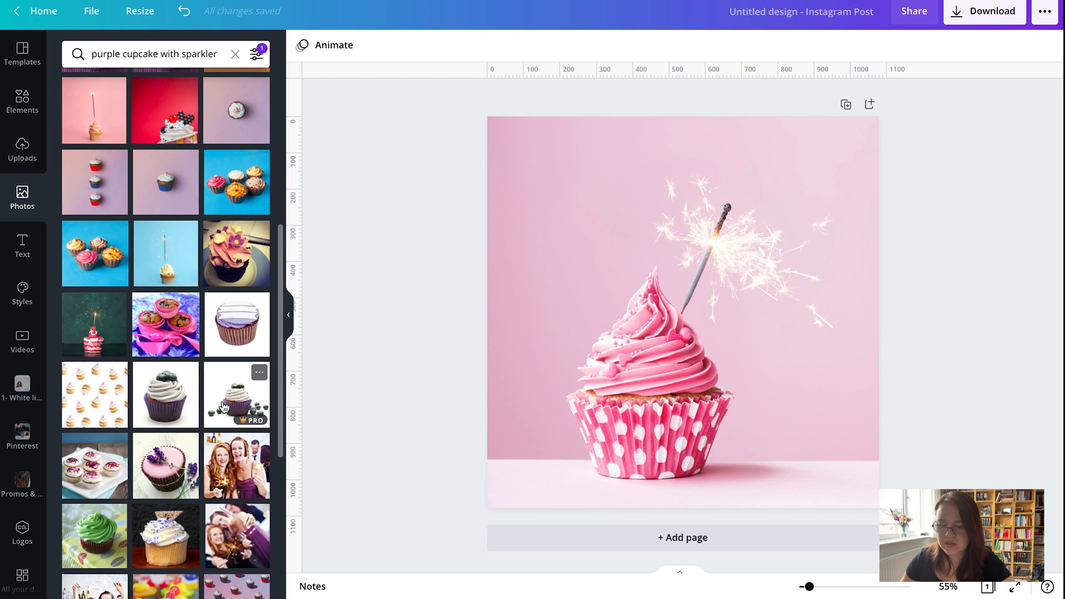
click(256, 55)
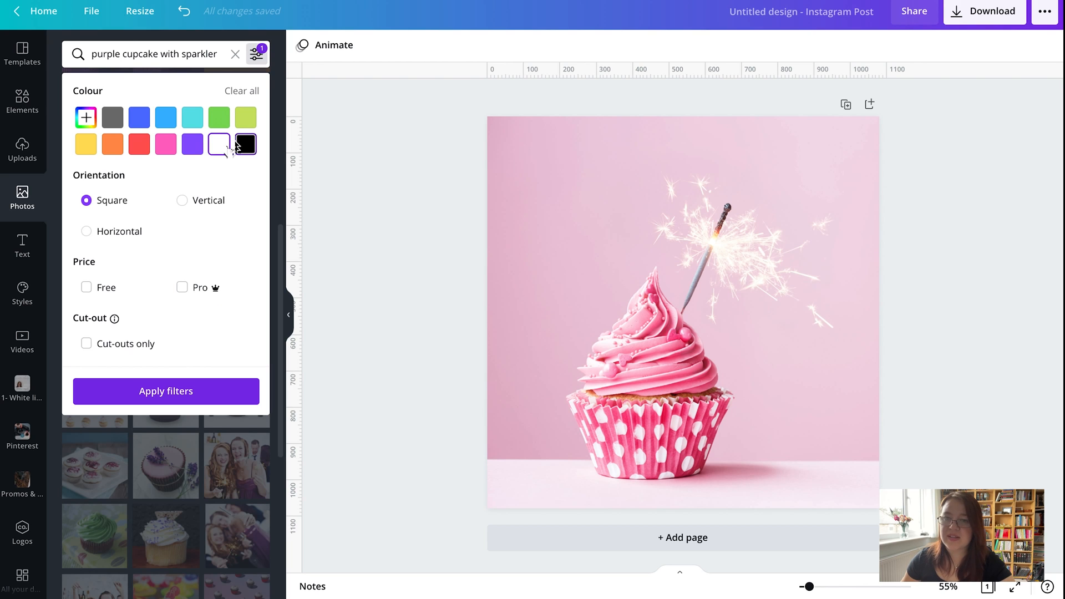
click(112, 118)
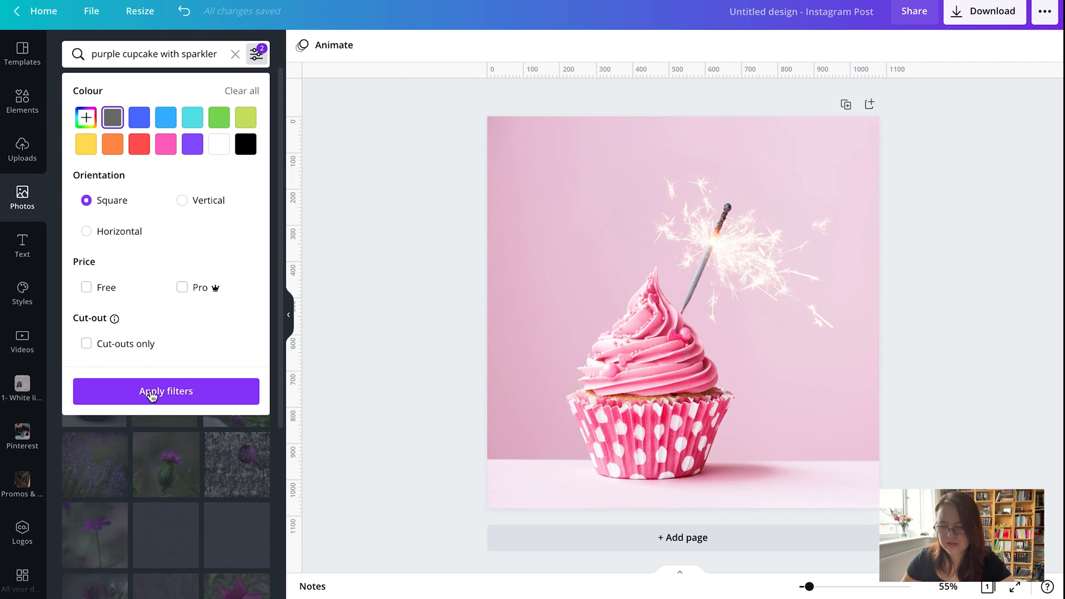
click(150, 394)
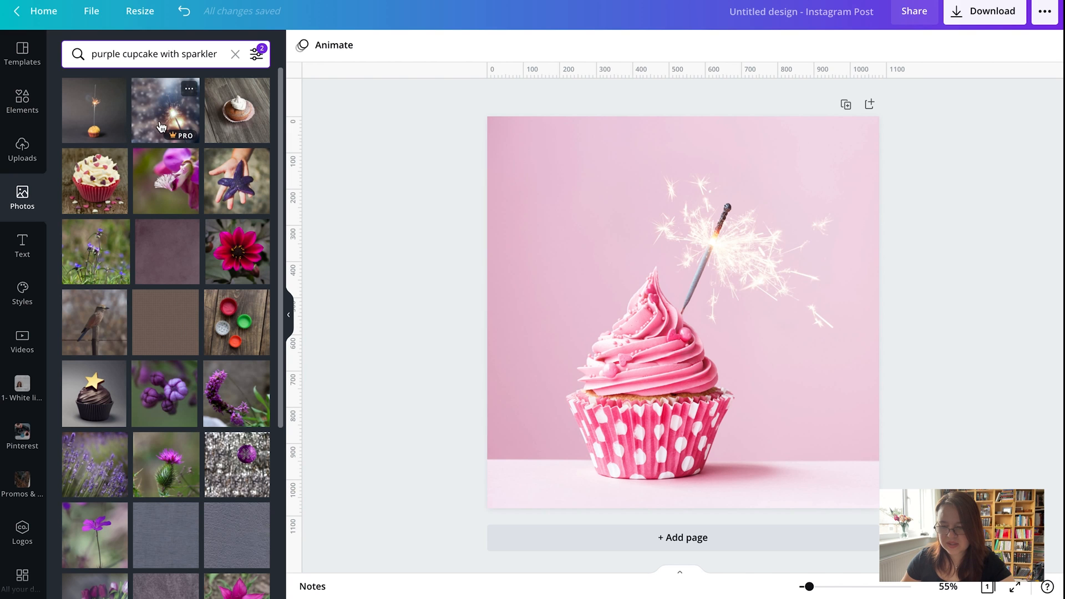
Step: Browse the grey-filtered photo results for images that match a cupcake with a sparkler
scroll(183, 267, down, 2)
scroll(188, 251, down, 6)
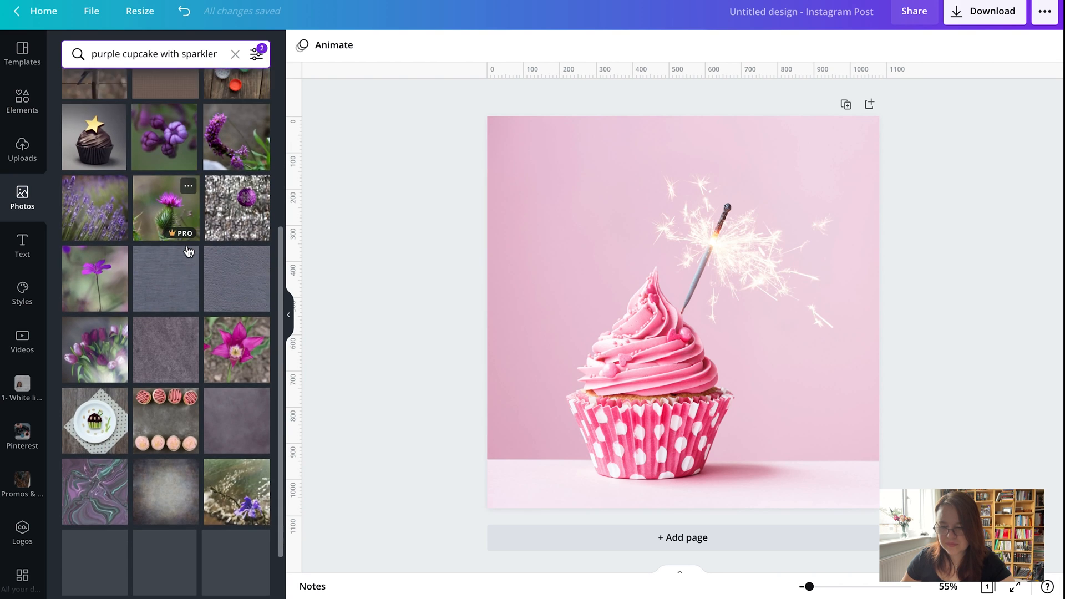
scroll(189, 251, down, 3)
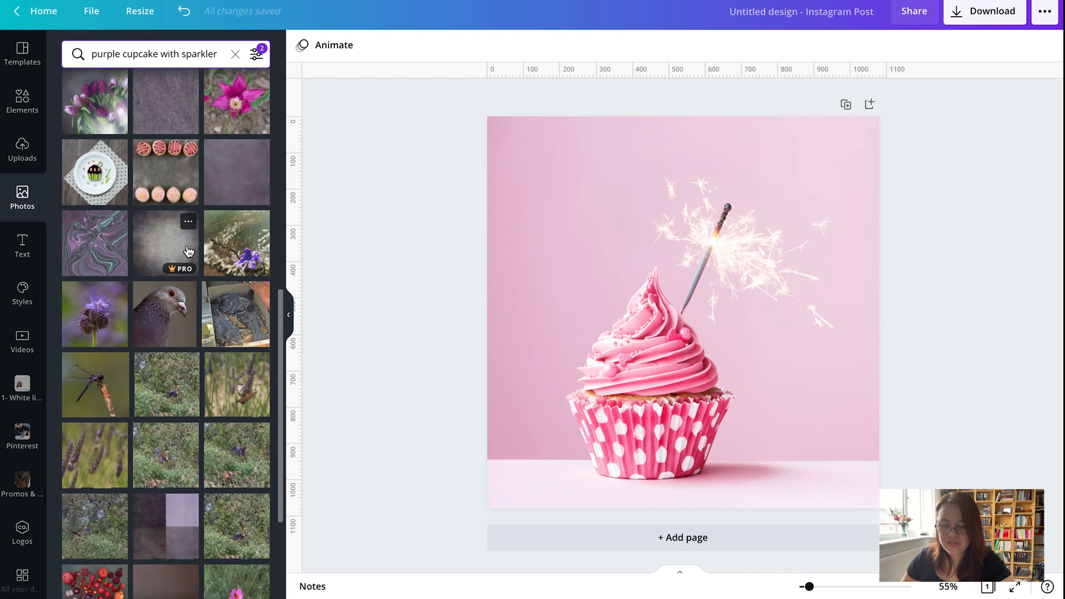
scroll(187, 251, down, 4)
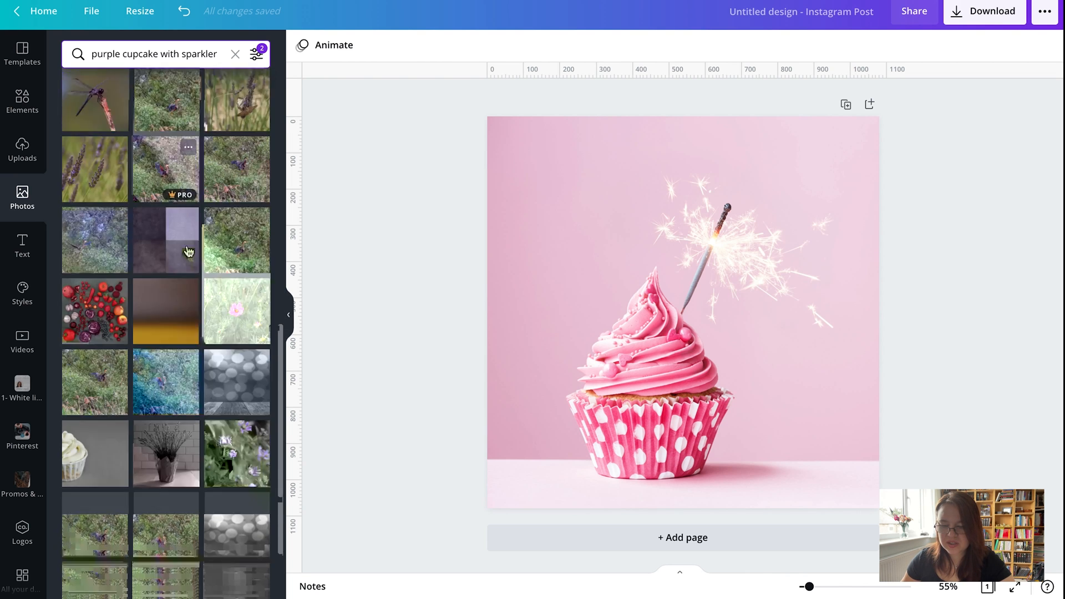
scroll(189, 251, down, 5)
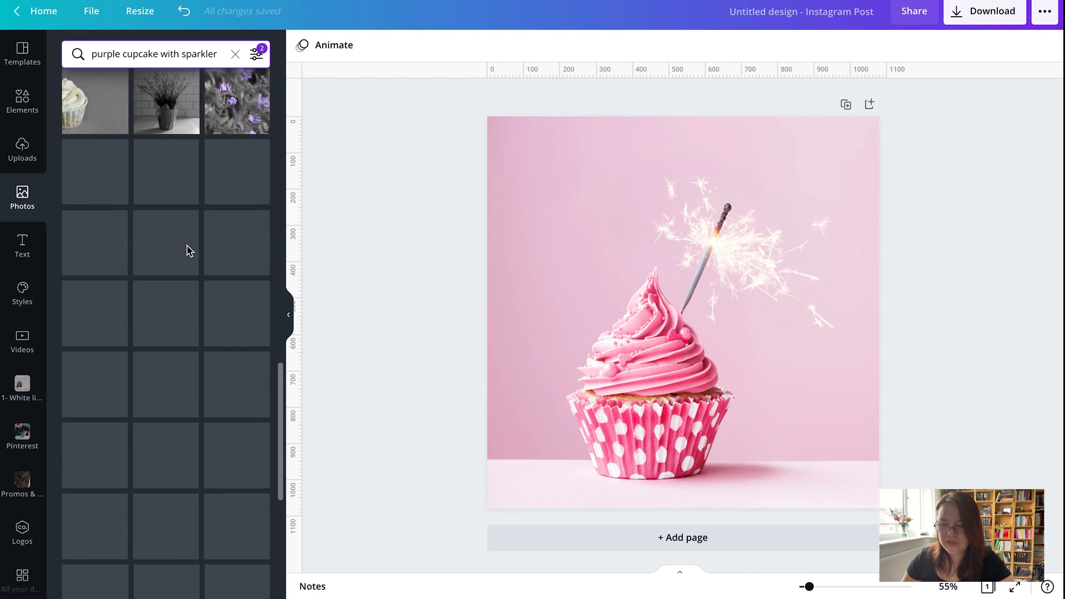
scroll(189, 251, down, 5)
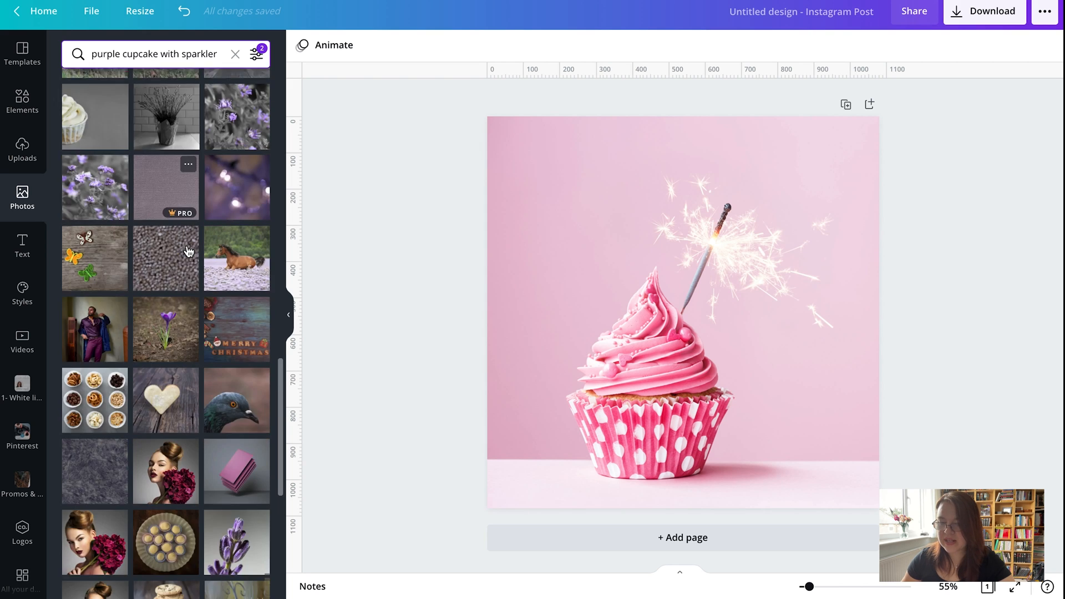
scroll(188, 252, down, 1)
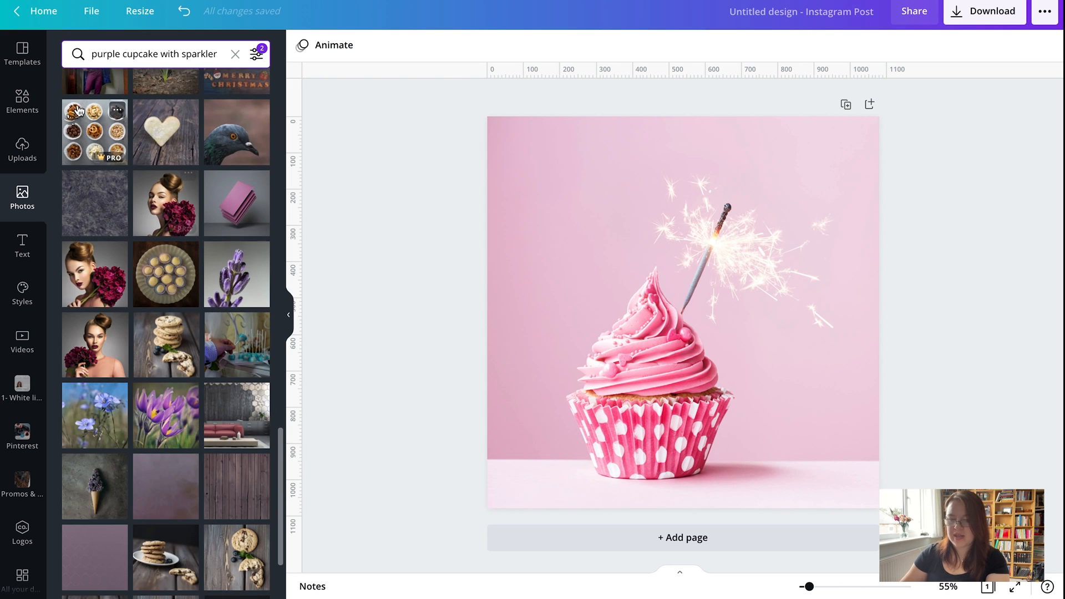
scroll(211, 257, down, 2)
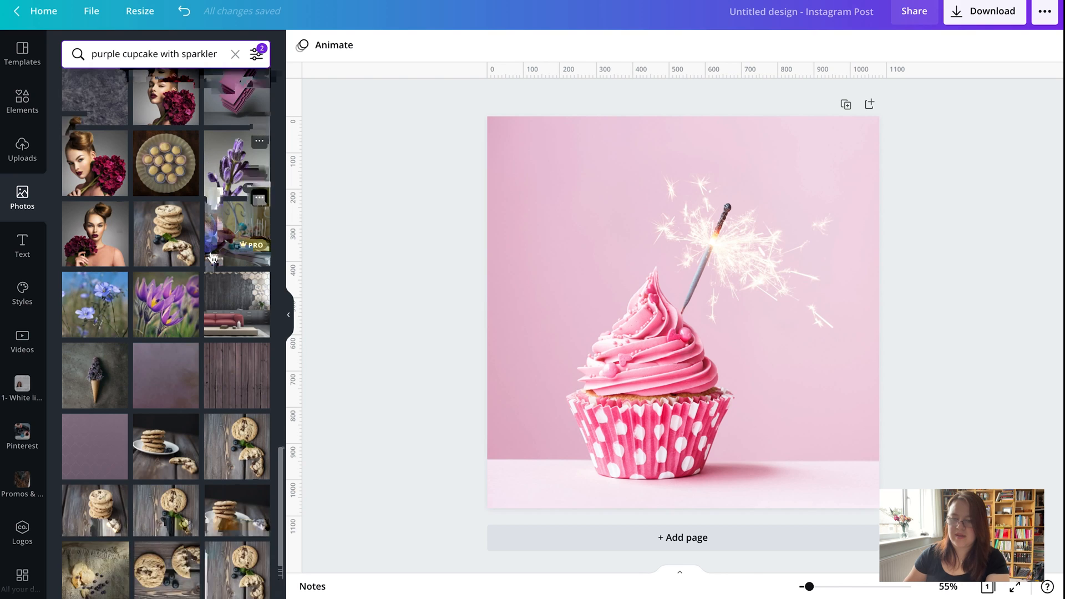
scroll(212, 257, up, 2)
scroll(212, 257, down, 5)
scroll(212, 258, down, 6)
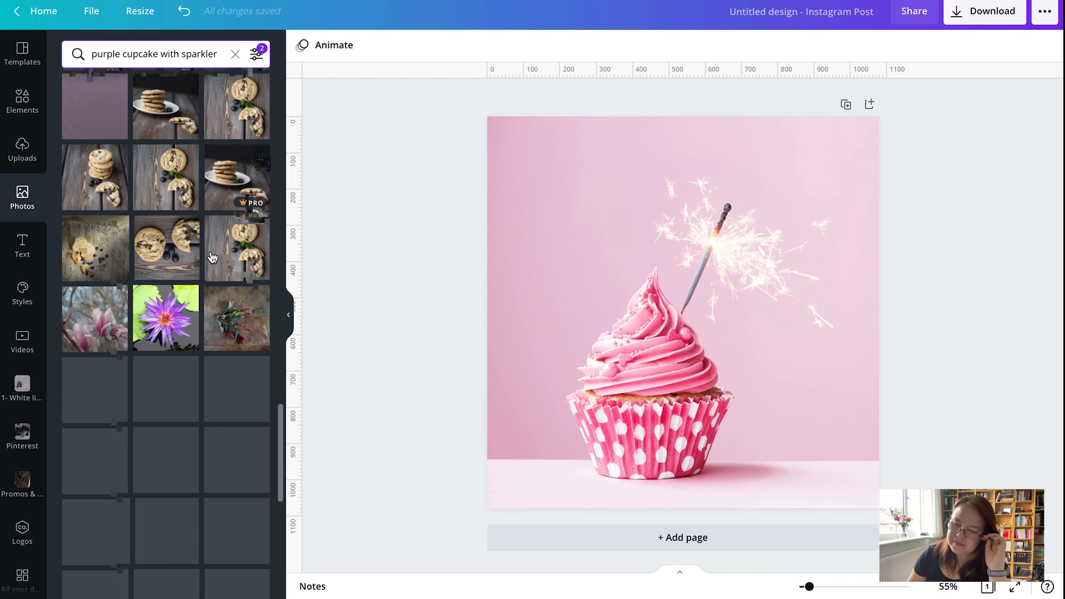
scroll(211, 257, down, 7)
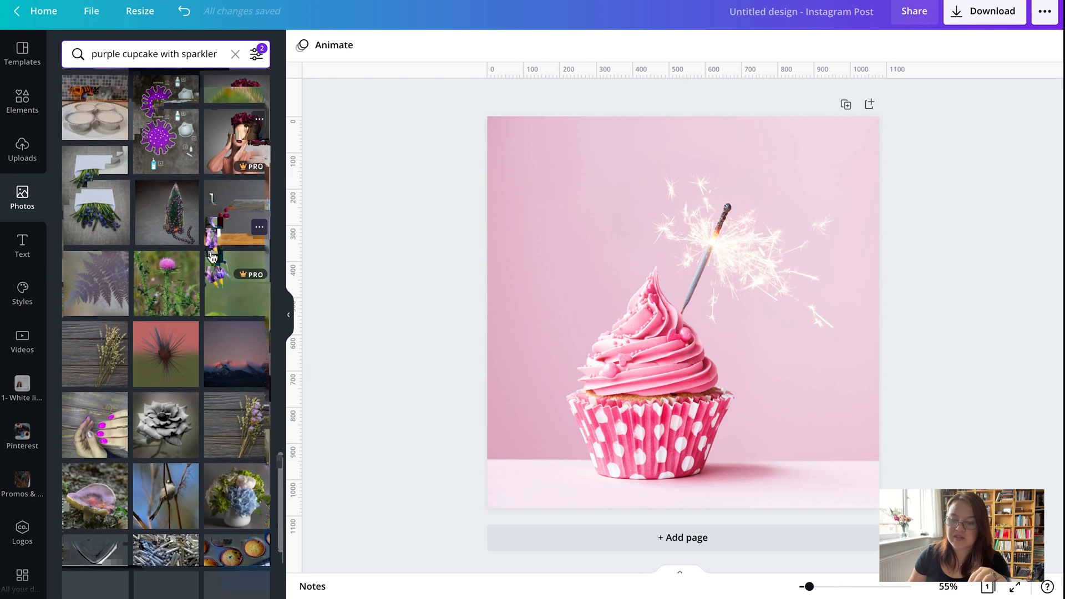
scroll(211, 257, up, 1)
scroll(212, 257, down, 5)
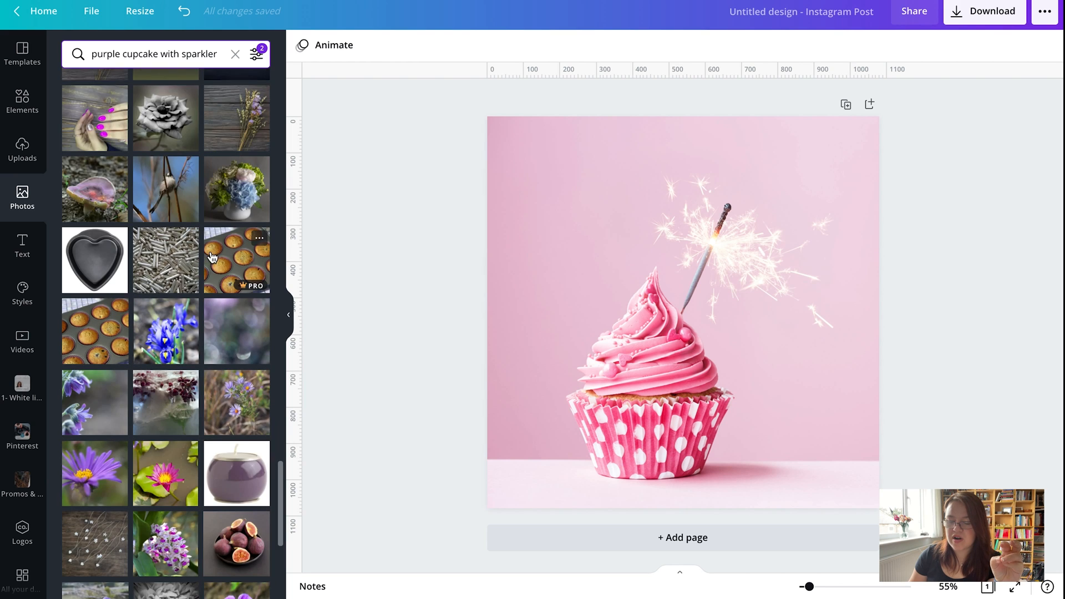
scroll(212, 257, down, 8)
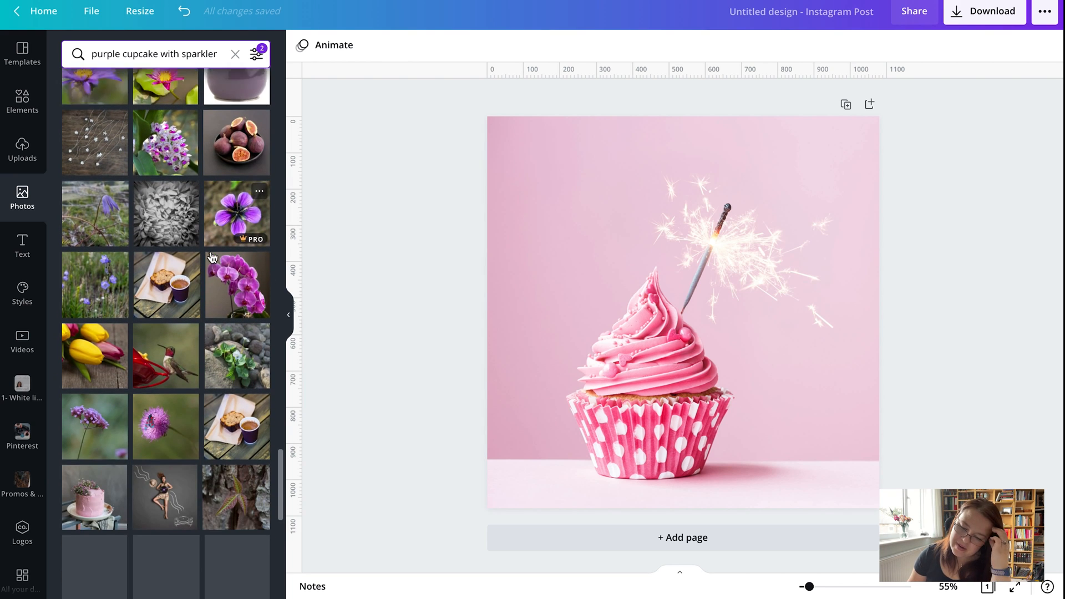
scroll(212, 256, down, 2)
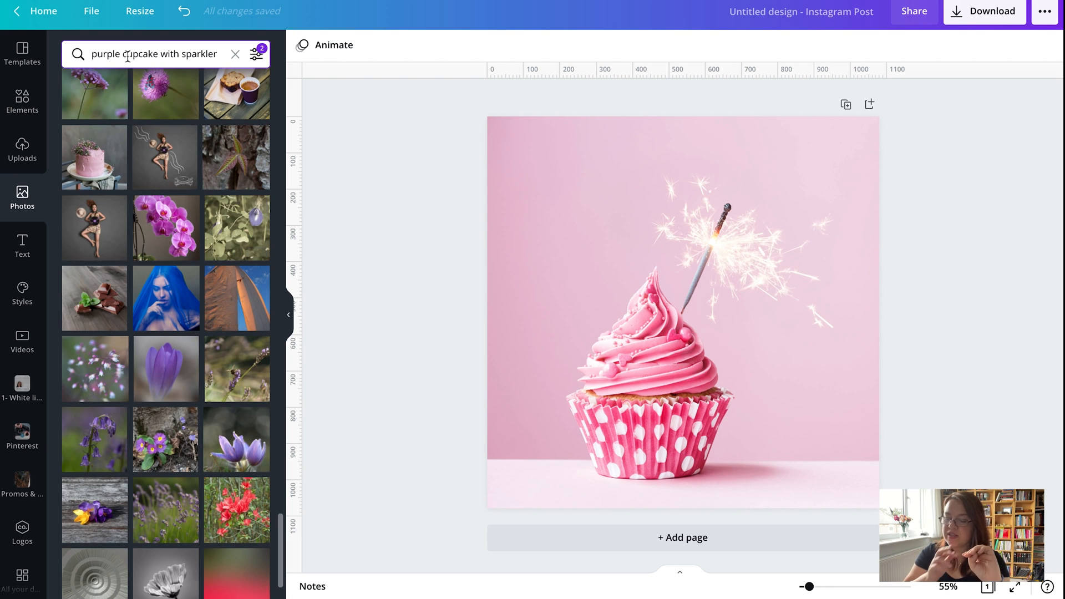
Step: Change the photo search wording from purple to pink and search for "pink cupcake with sparkler"
drag(121, 54, 78, 54)
text(pink)
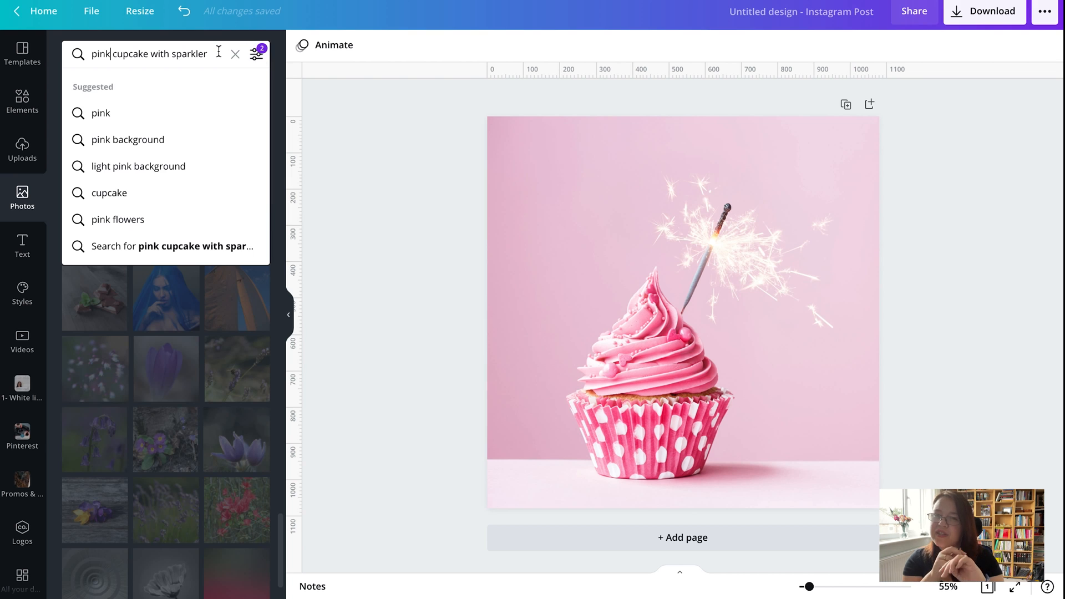
key(Return)
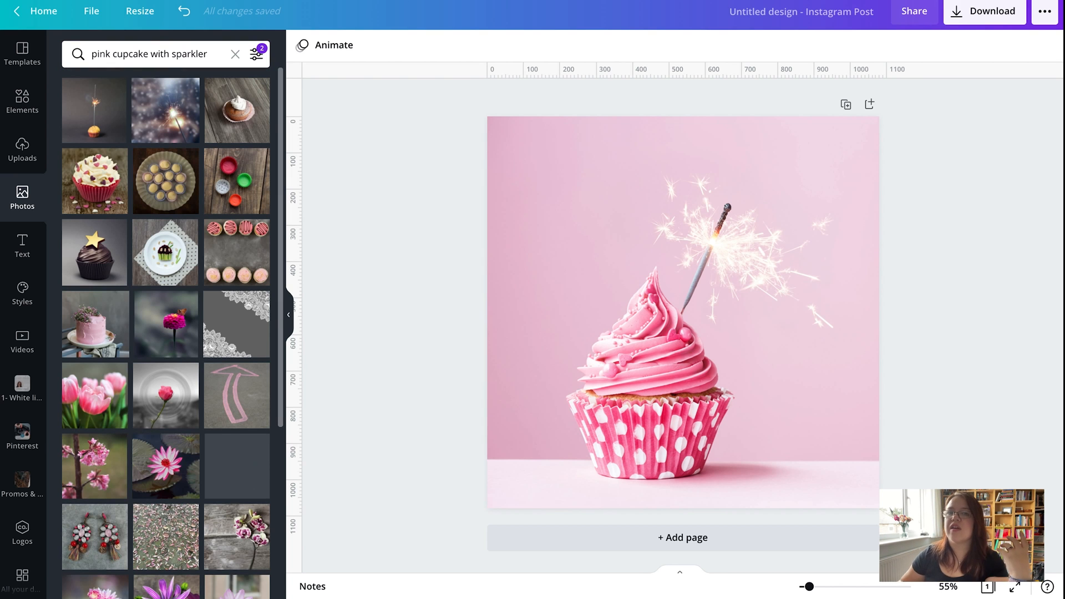
Step: Filter the pink sparkler cupcake photos by white colour and Pro price, keeping the square orientation
click(256, 54)
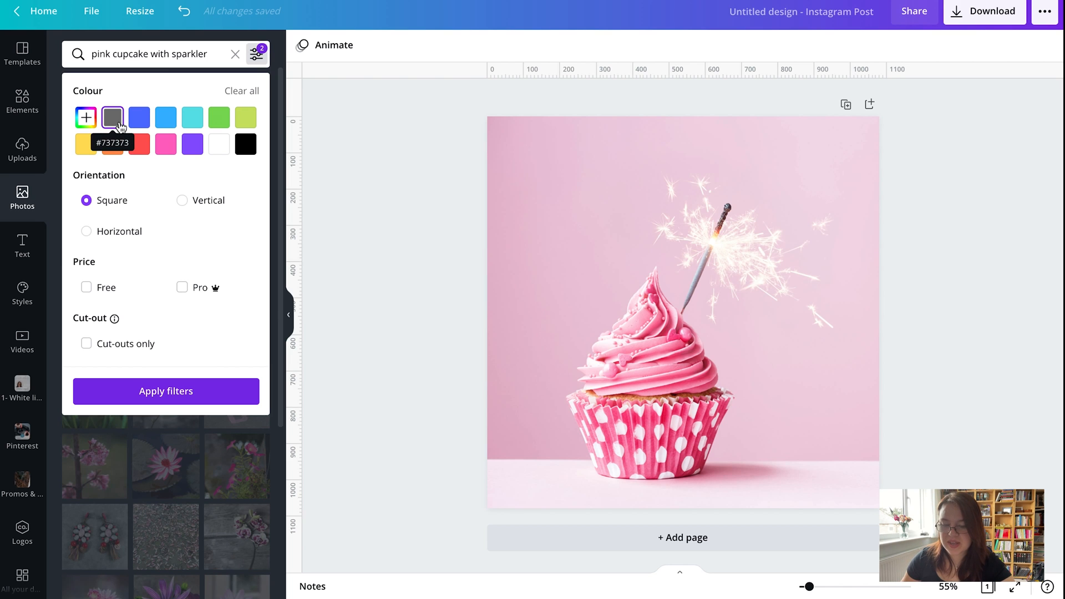
click(219, 144)
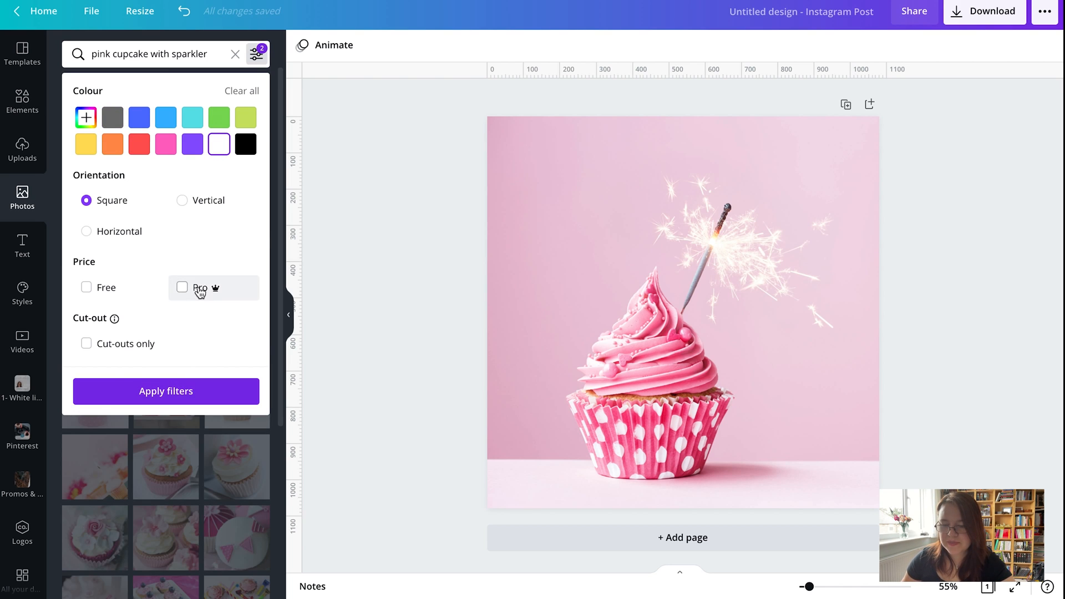
click(200, 290)
click(205, 392)
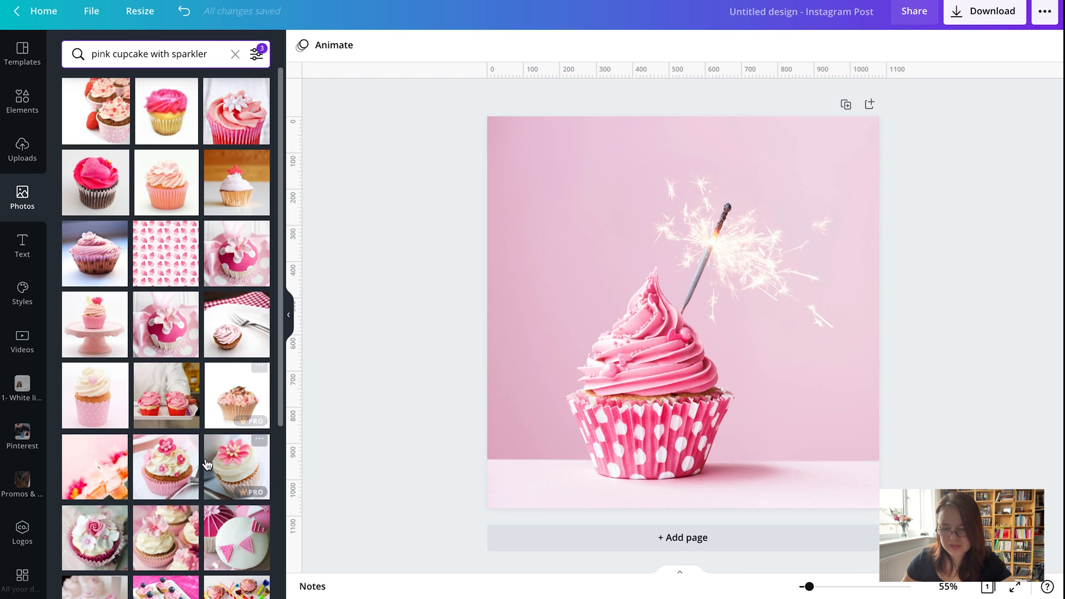
Step: Add a second page and fill it with the photo of the pink cupcake with a lit striped candle
scroll(204, 433, down, 1)
scroll(203, 433, down, 5)
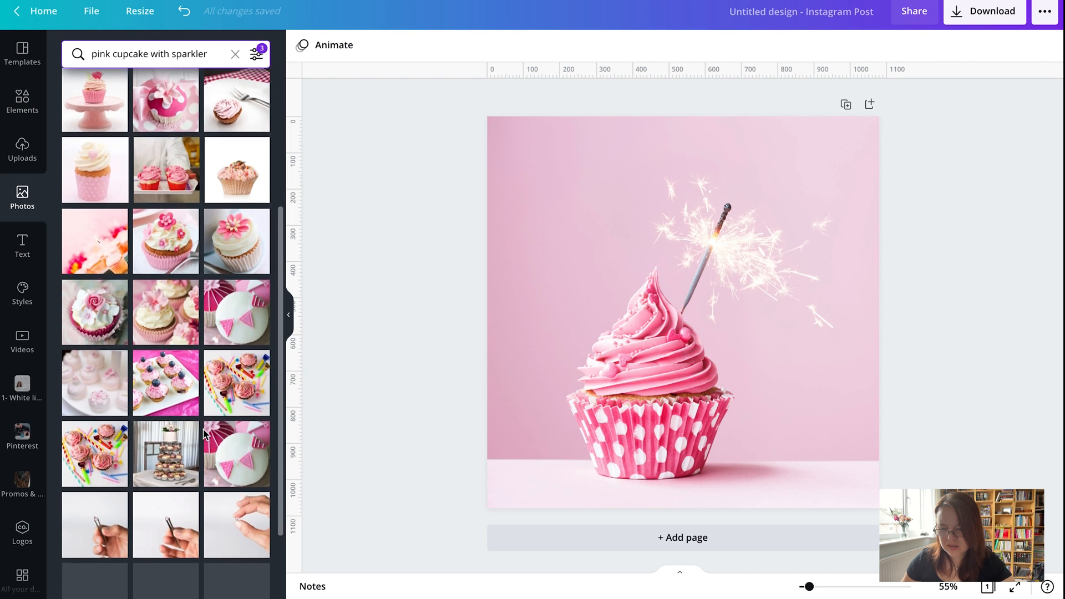
scroll(203, 433, down, 2)
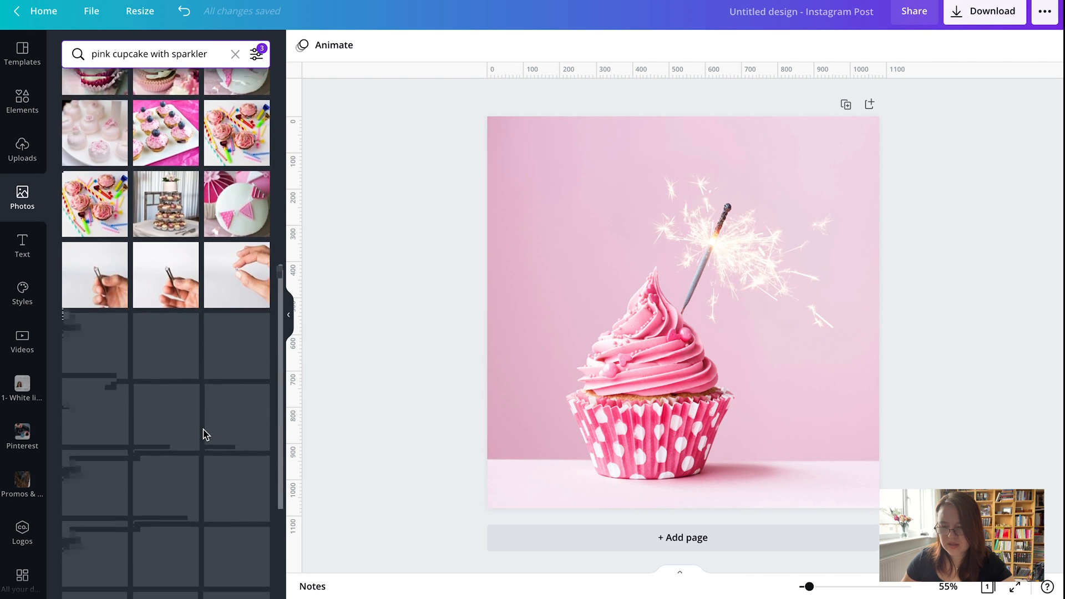
scroll(203, 433, down, 5)
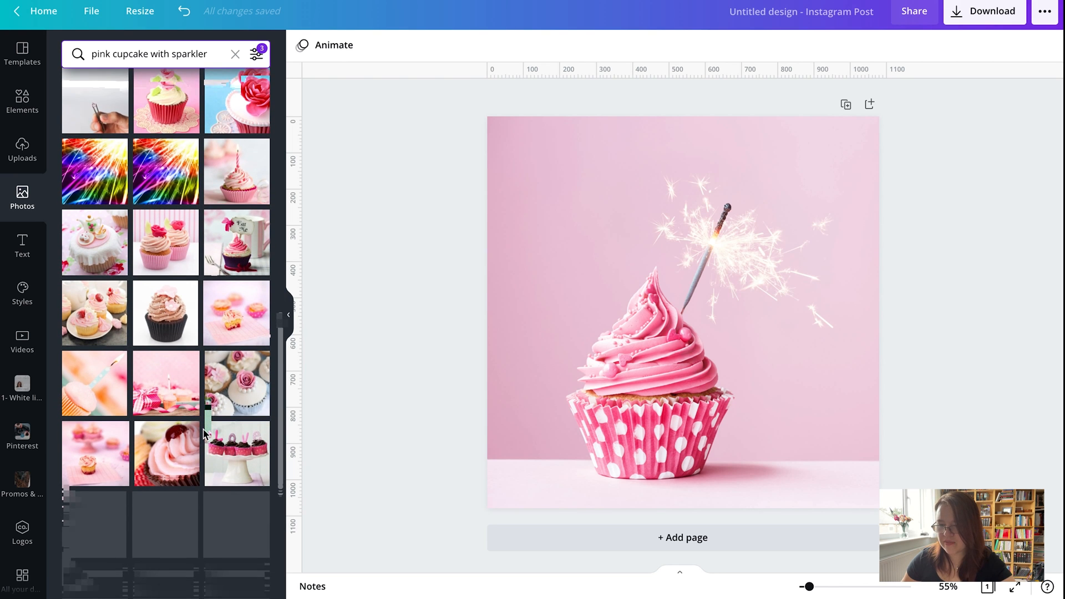
scroll(207, 405, down, 1)
click(511, 530)
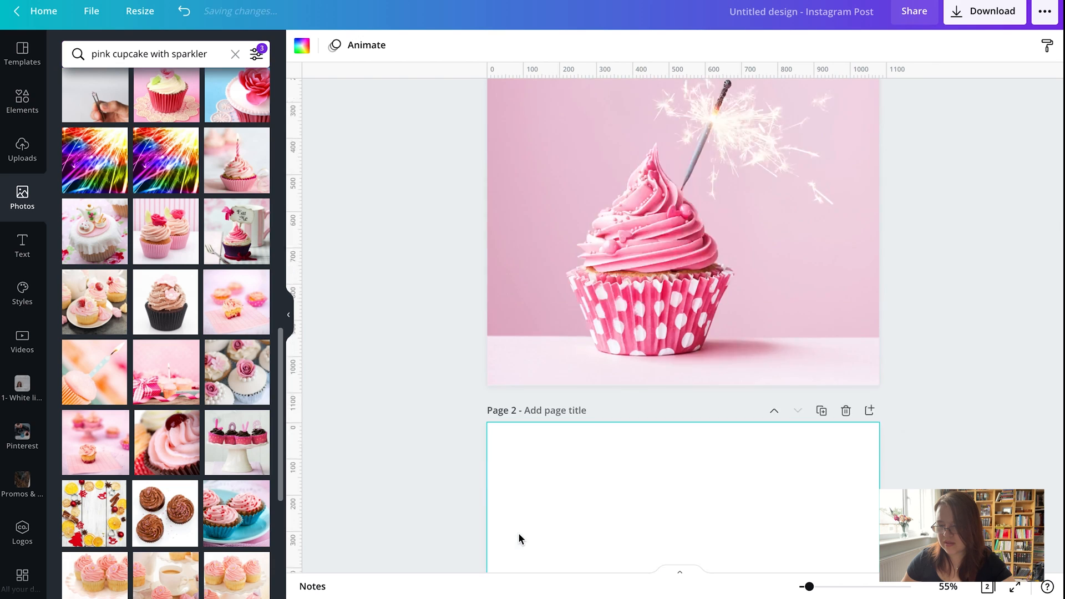
click(236, 160)
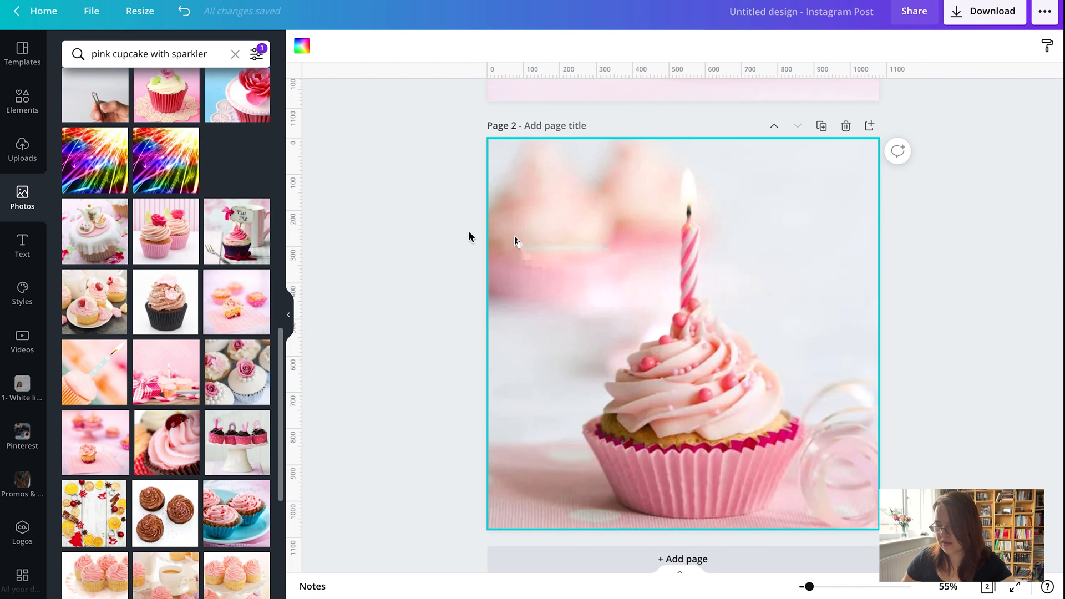
click(506, 233)
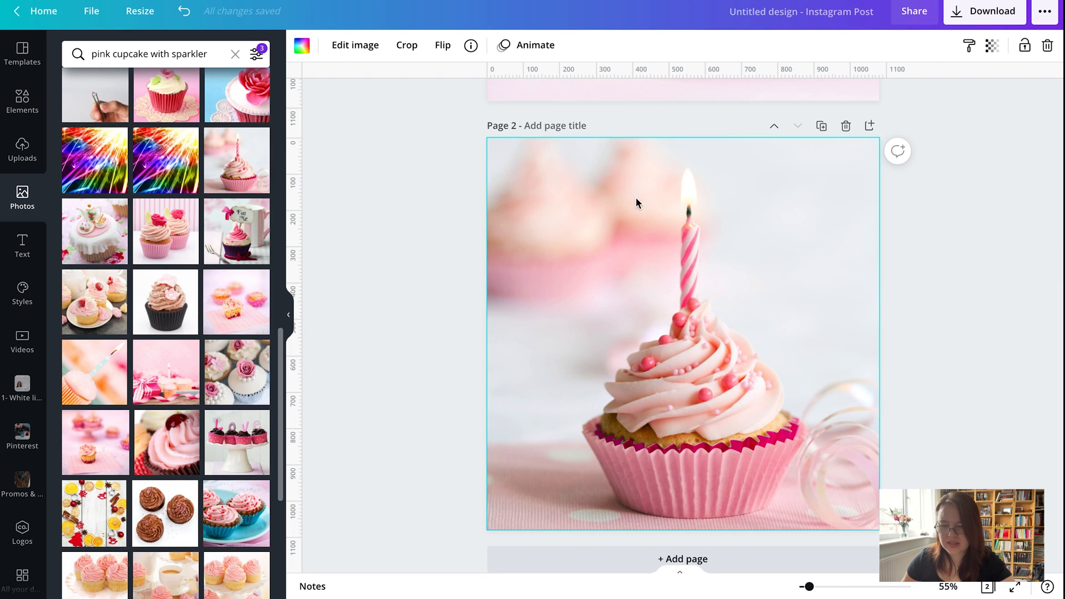
Step: Browse further through the white-filtered Pro photo results for other pink cupcakes with a candle or sparkler
scroll(201, 394, down, 6)
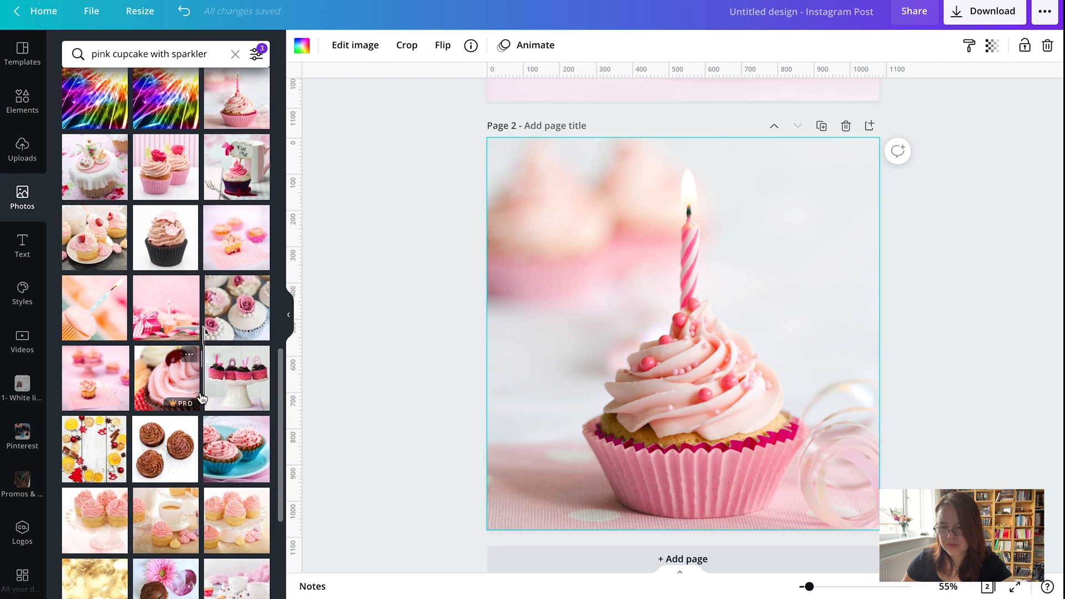
scroll(201, 395, down, 5)
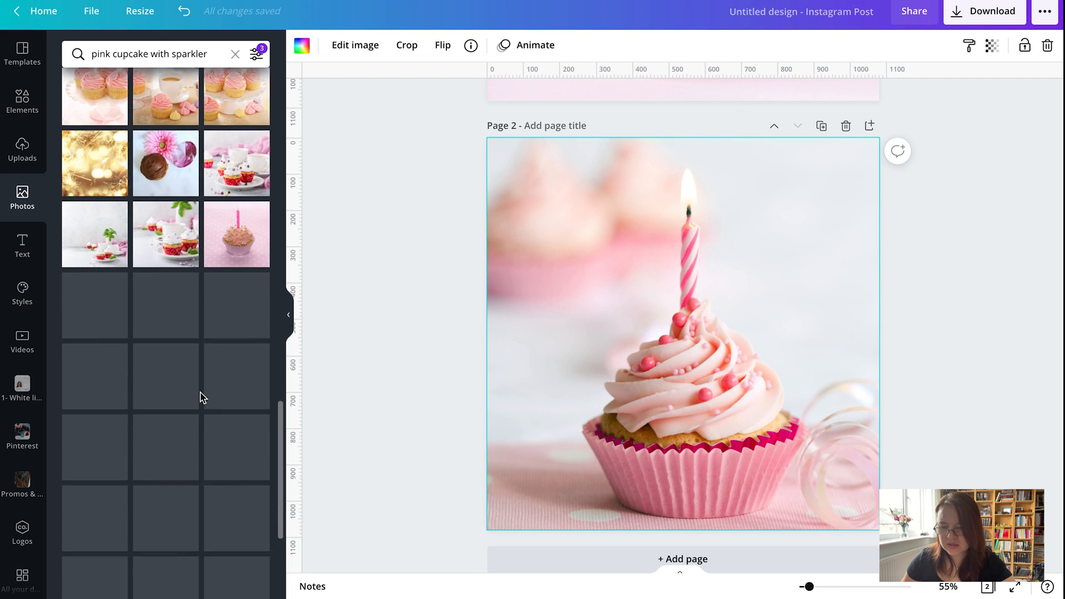
scroll(201, 395, down, 2)
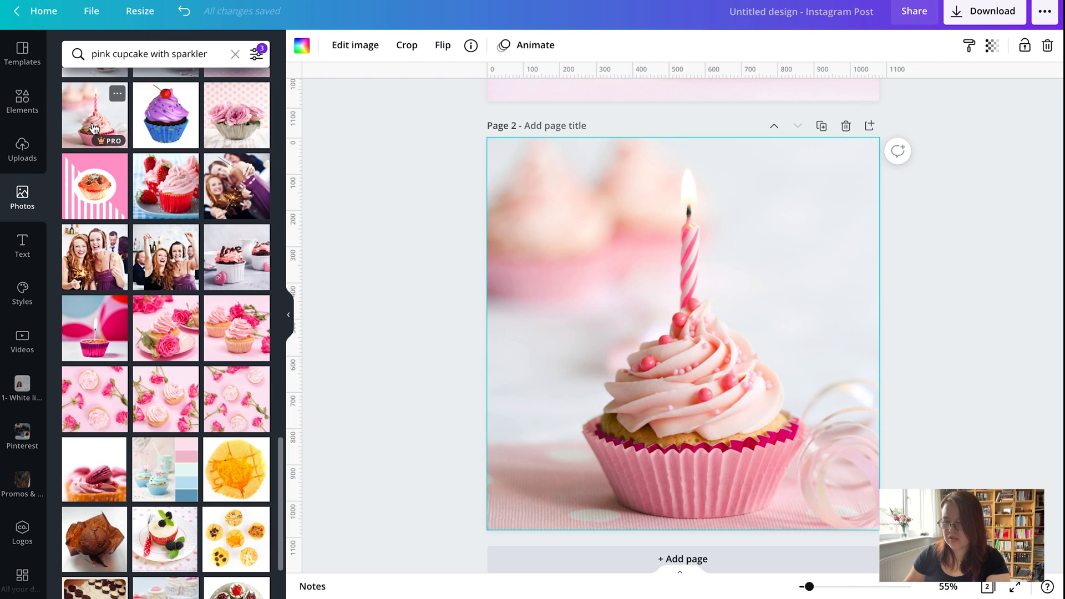
drag(94, 130, 507, 291)
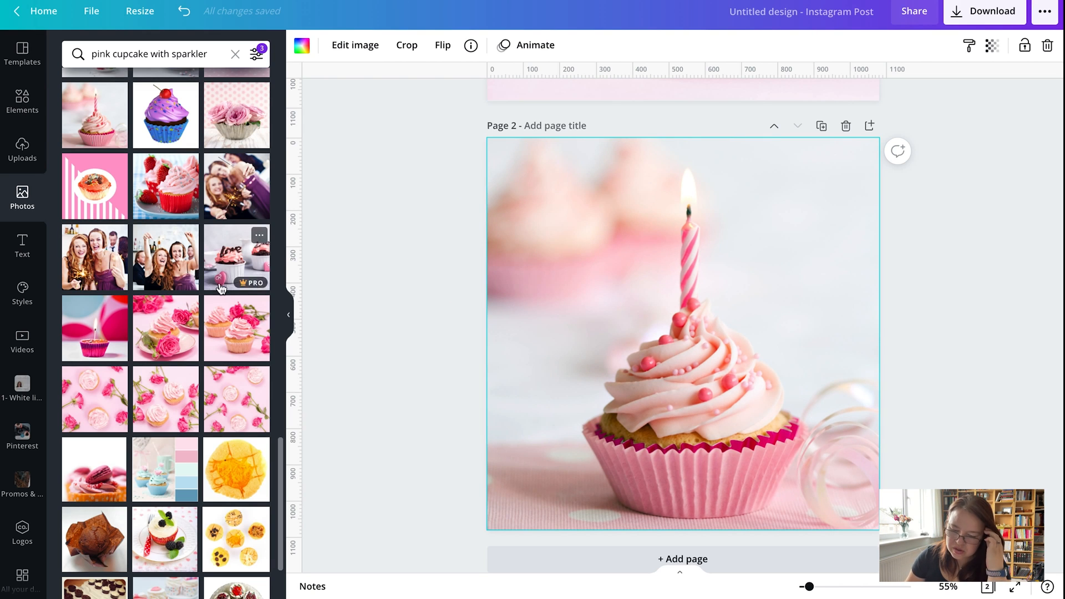
scroll(226, 372, down, 3)
scroll(226, 372, down, 6)
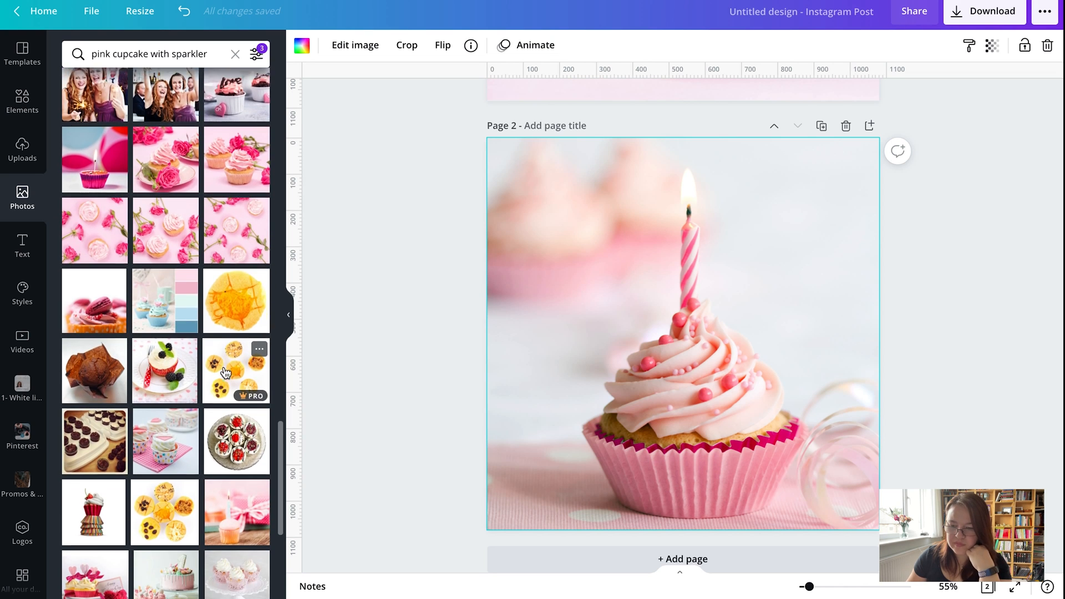
scroll(226, 371, down, 3)
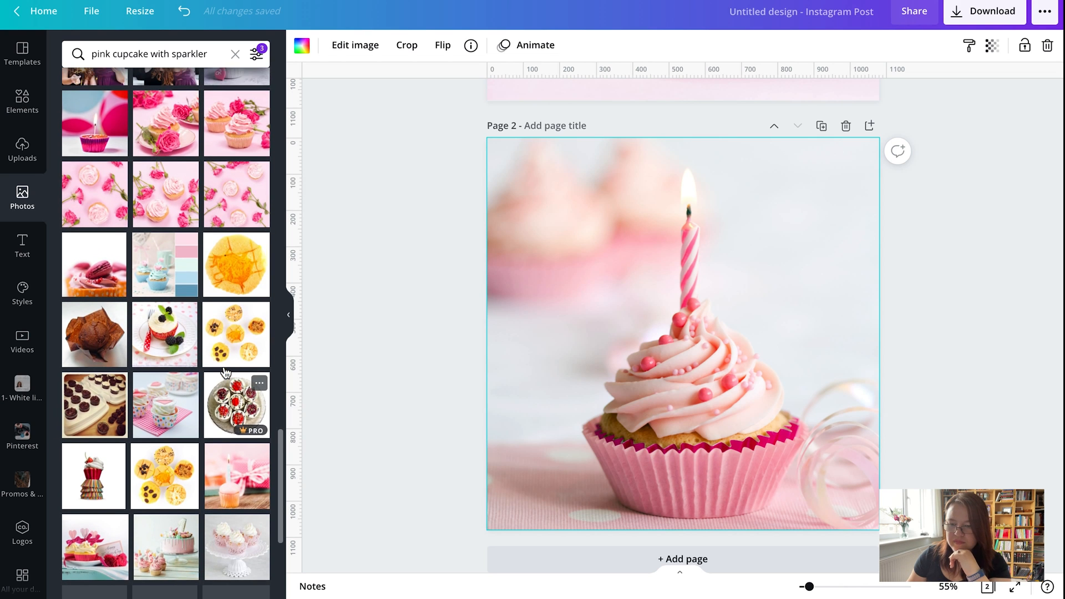
scroll(226, 372, down, 7)
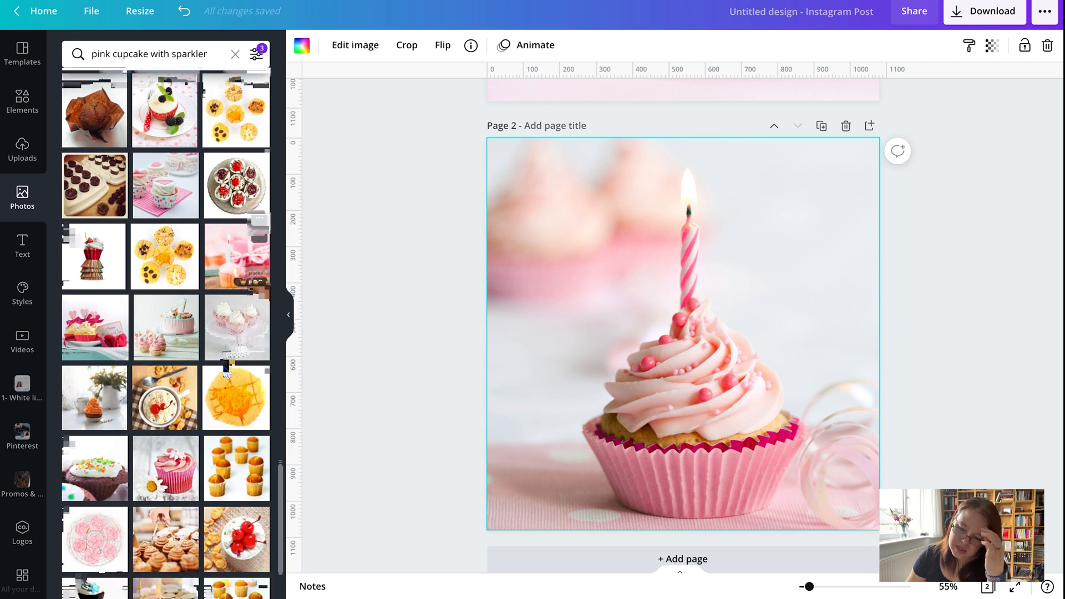
scroll(226, 372, down, 3)
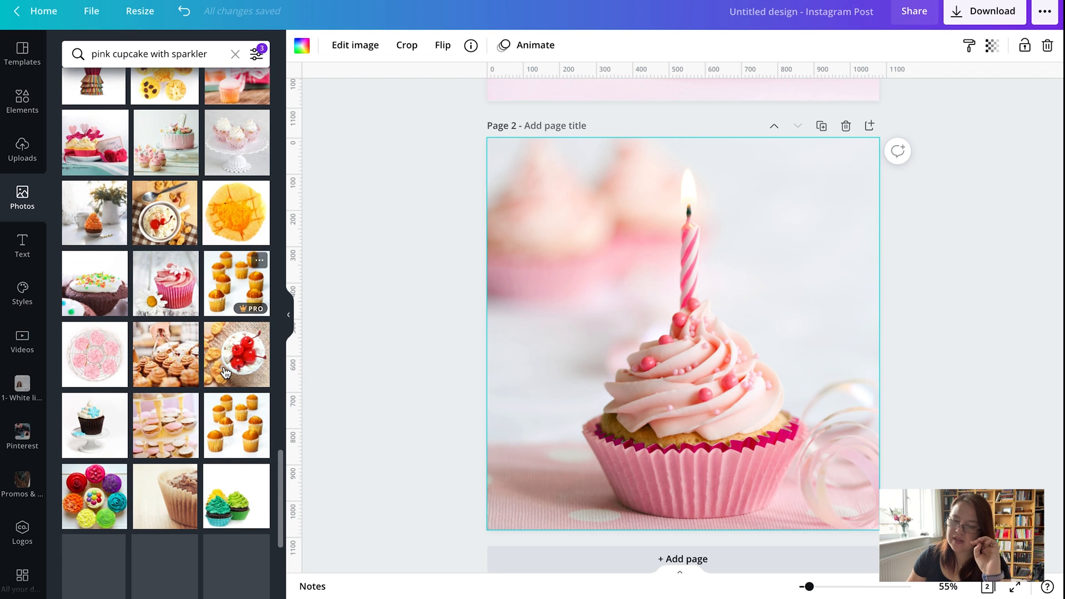
Step: Put quotation marks around the word sparkler in the photo search and search for pink cupcake with "sparkler"
click(172, 56)
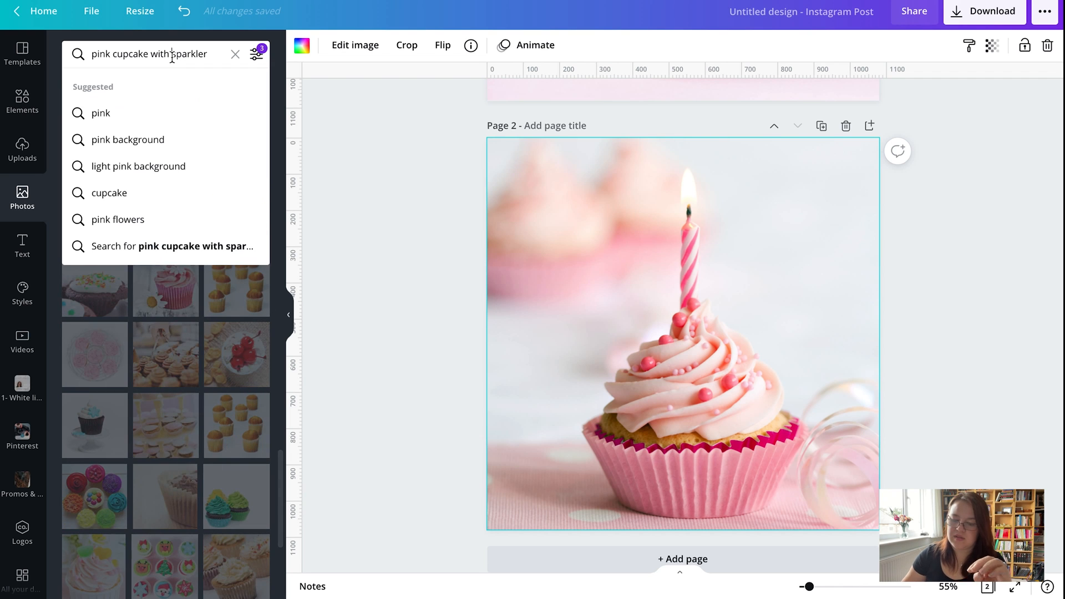
text(")
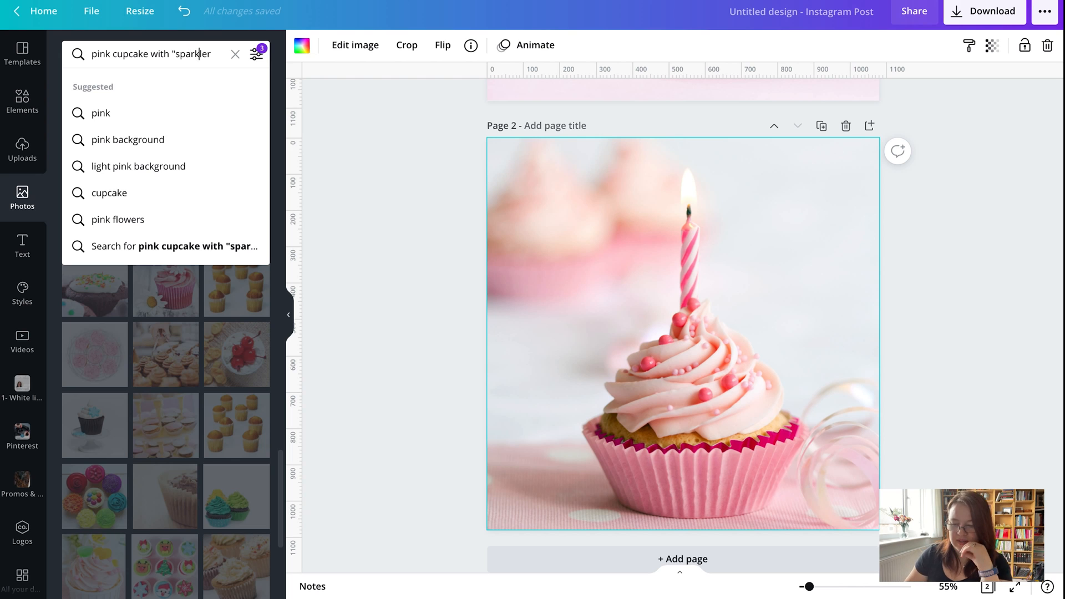
key(Return)
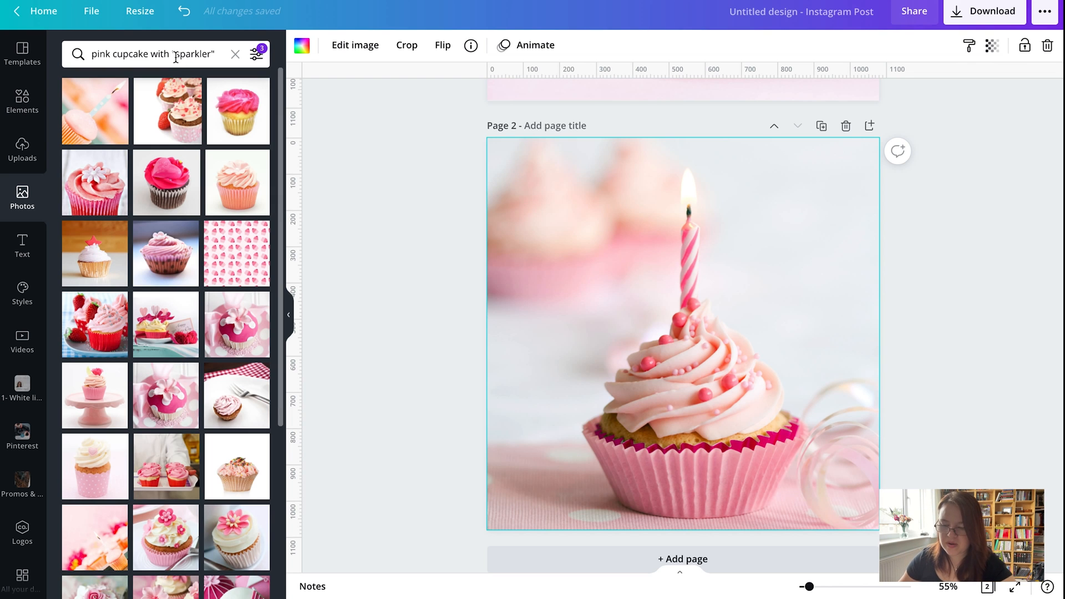
Step: Remove the colour filter from the photo search by emptying the custom colour's hex code, keeping the Square and Pro filters
click(256, 54)
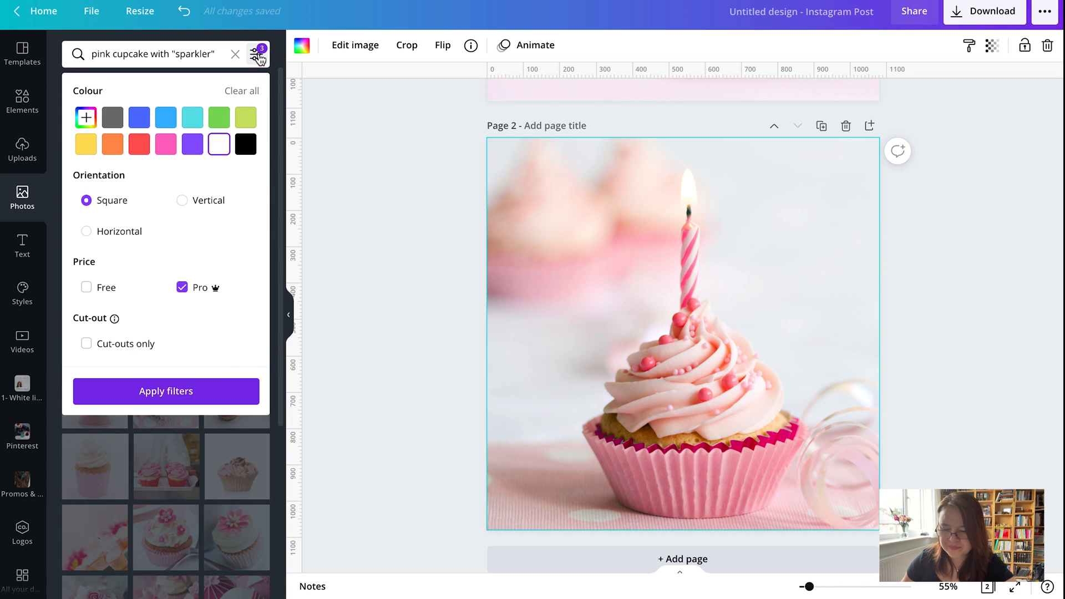
click(86, 118)
click(109, 248)
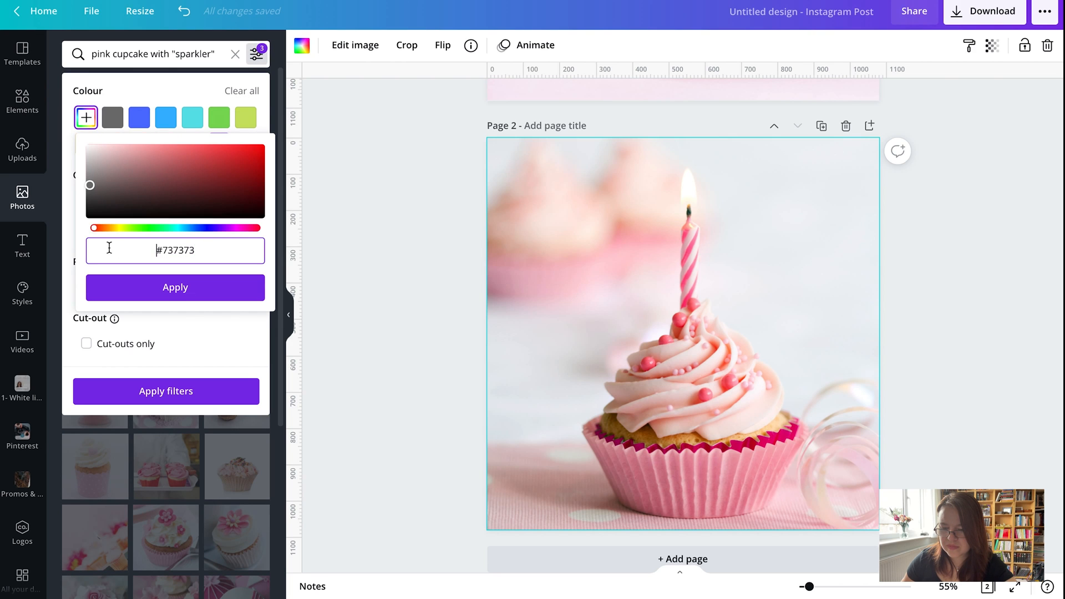
key(ctrl+a)
text(#)
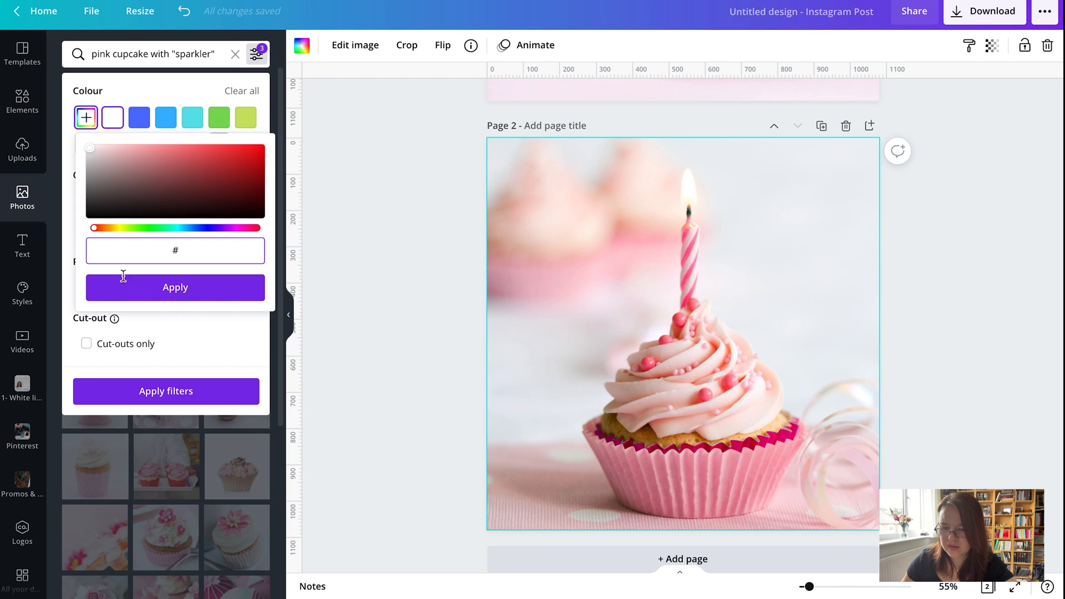
click(185, 292)
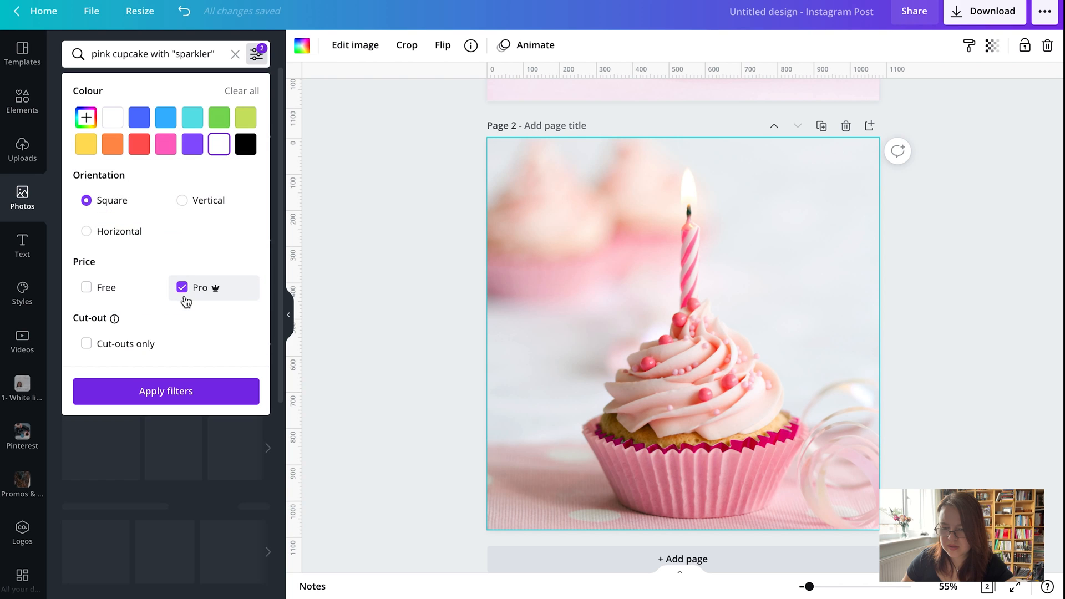
click(169, 392)
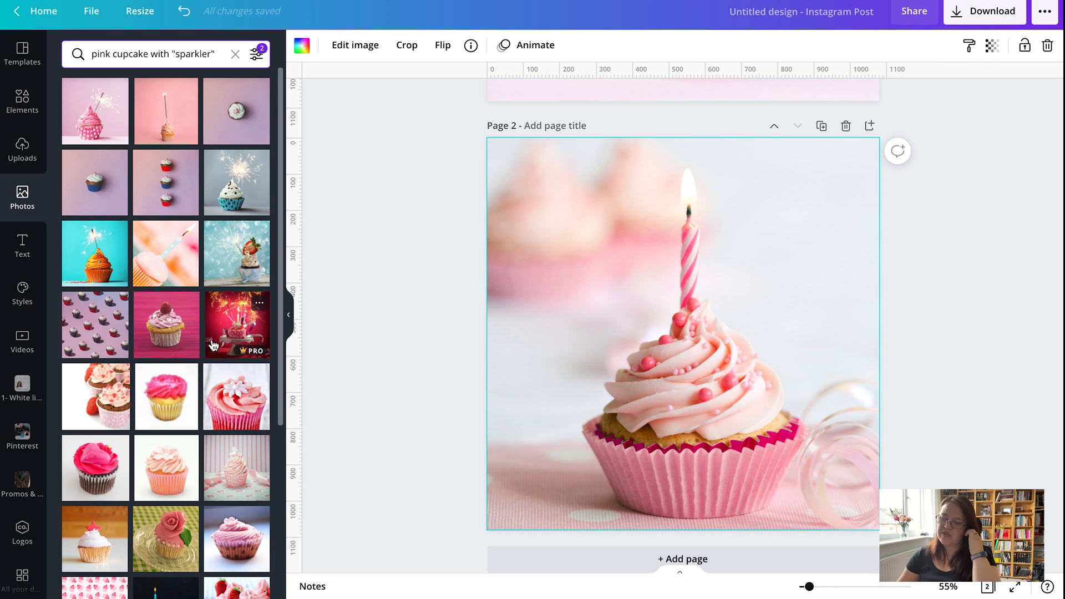
Step: Add a third page and fill it with the photo of three chocolate-frosted cupcakes with lit sparklers on a purple background
scroll(231, 338, down, 6)
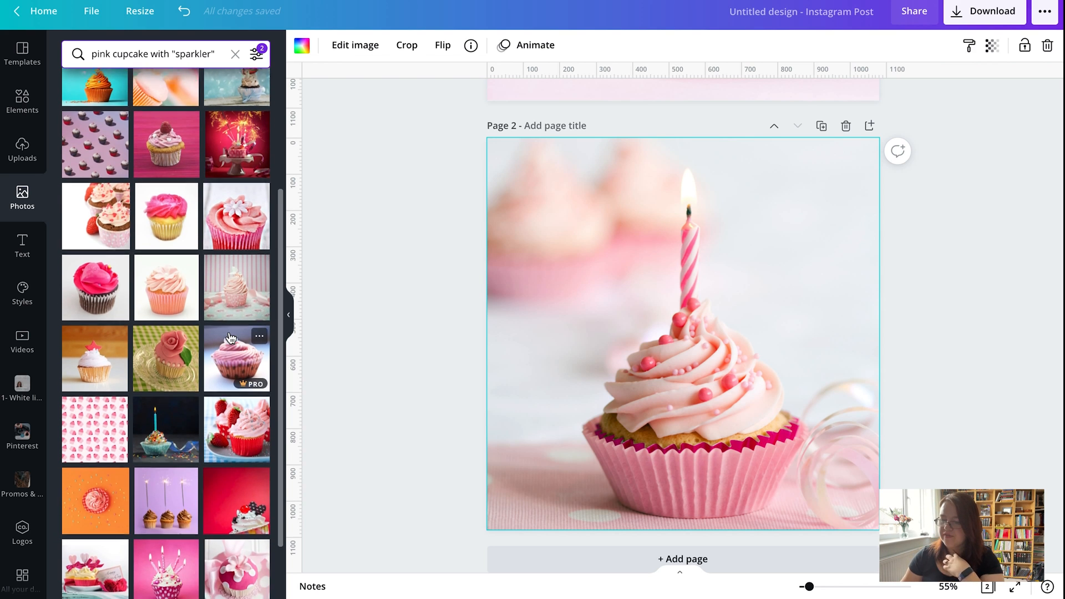
scroll(231, 337, down, 2)
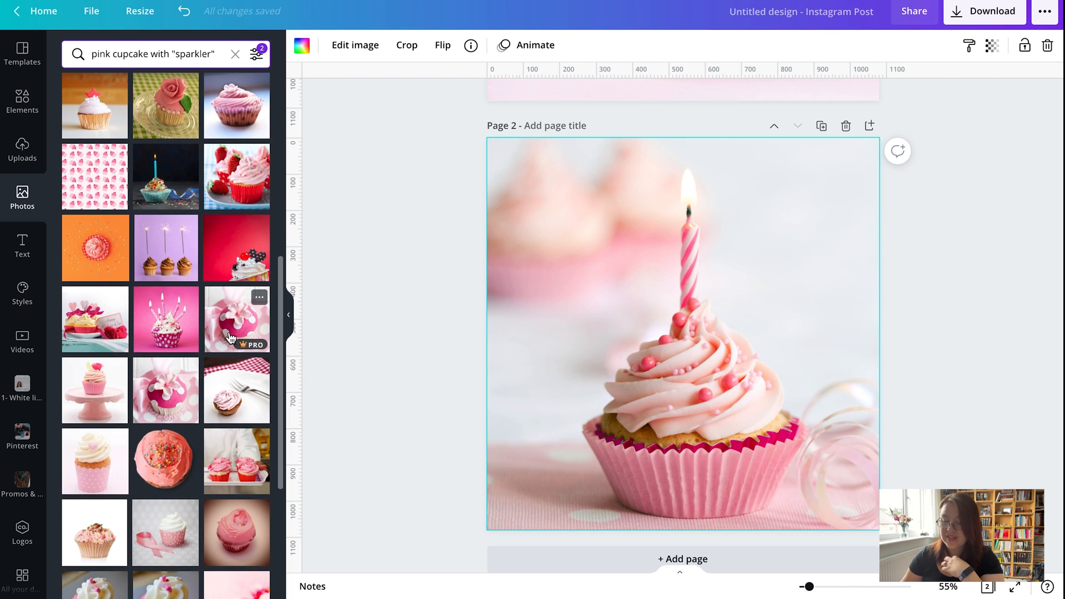
scroll(231, 337, down, 3)
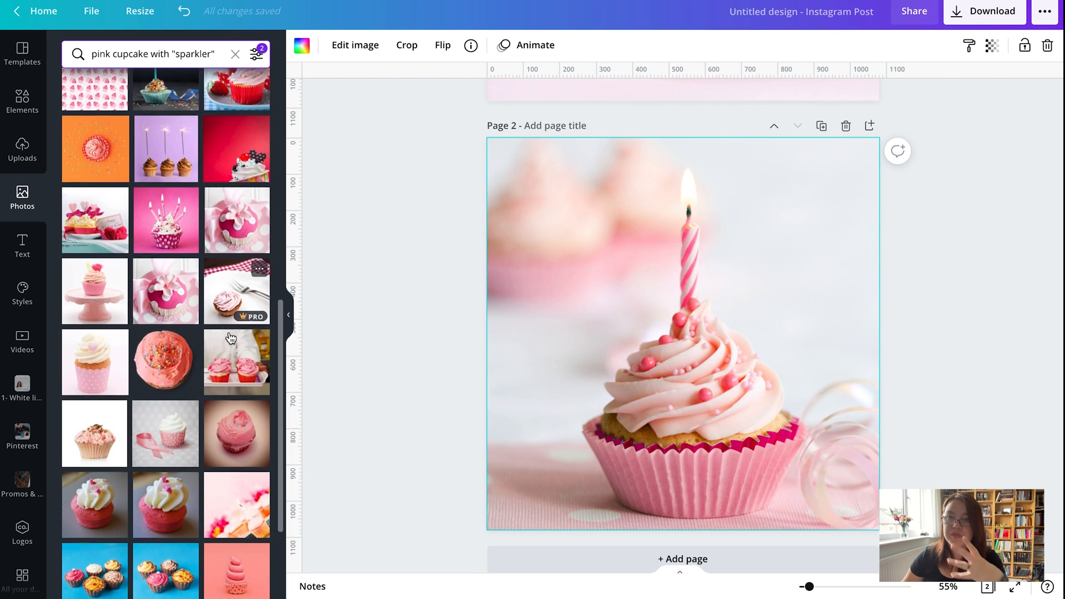
scroll(231, 338, down, 1)
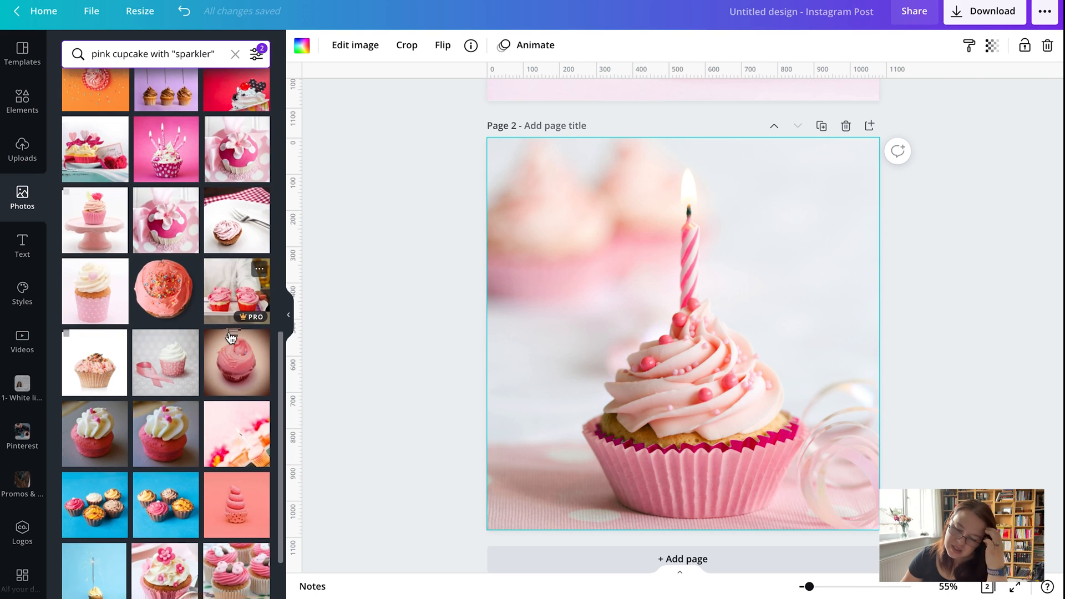
scroll(230, 338, up, 1)
scroll(231, 337, up, 1)
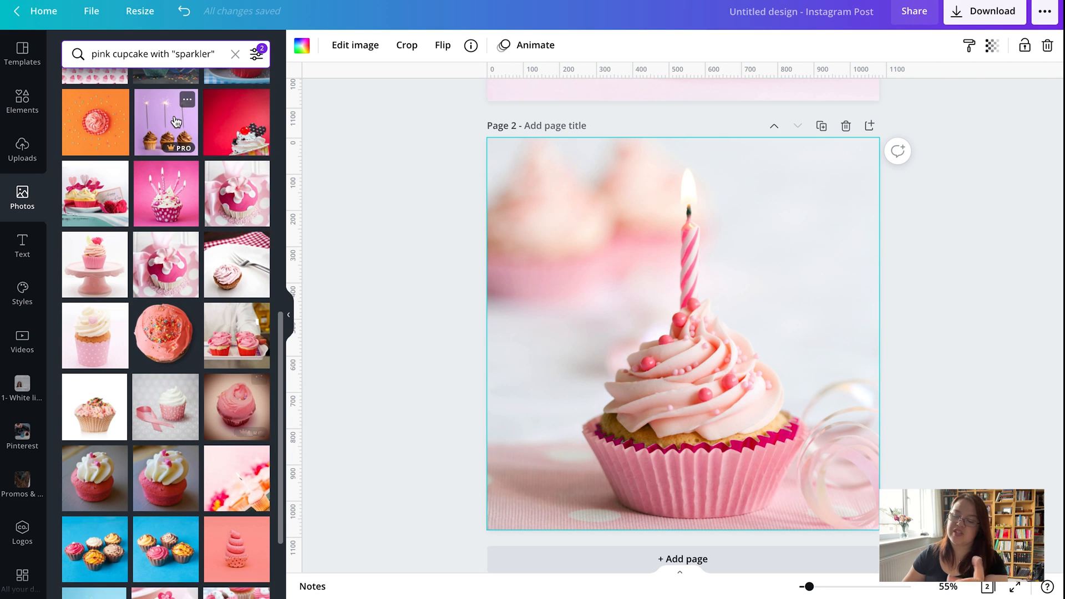
click(520, 557)
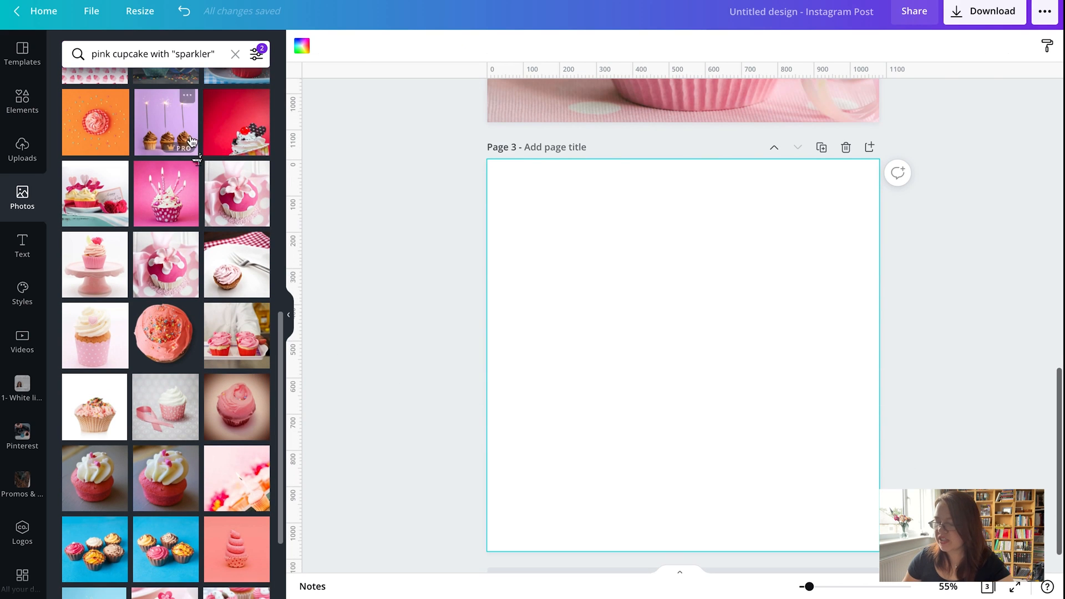
drag(215, 149, 530, 322)
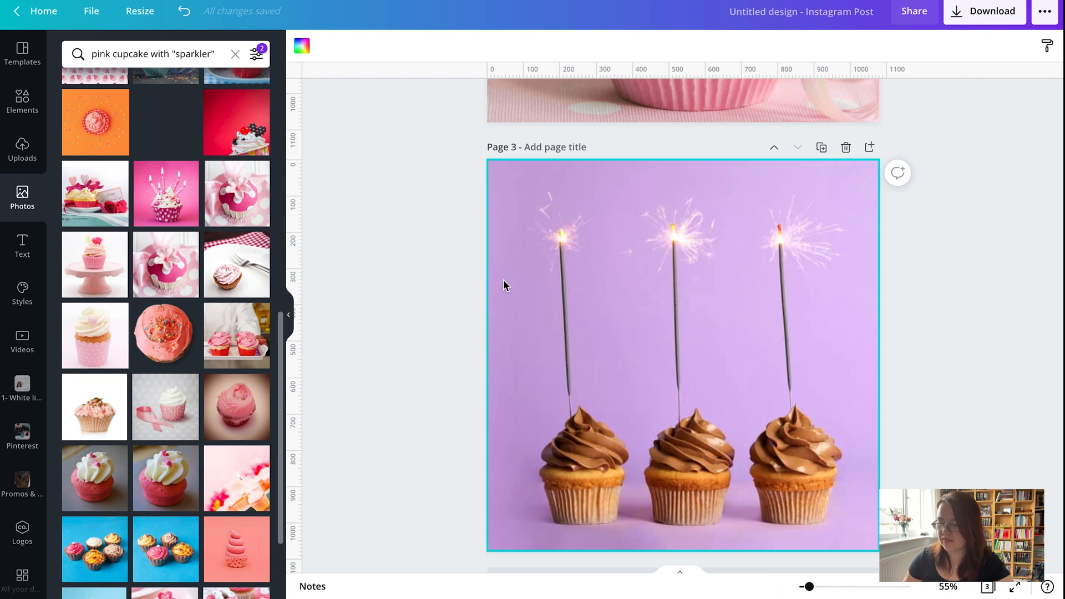
drag(504, 286, 505, 286)
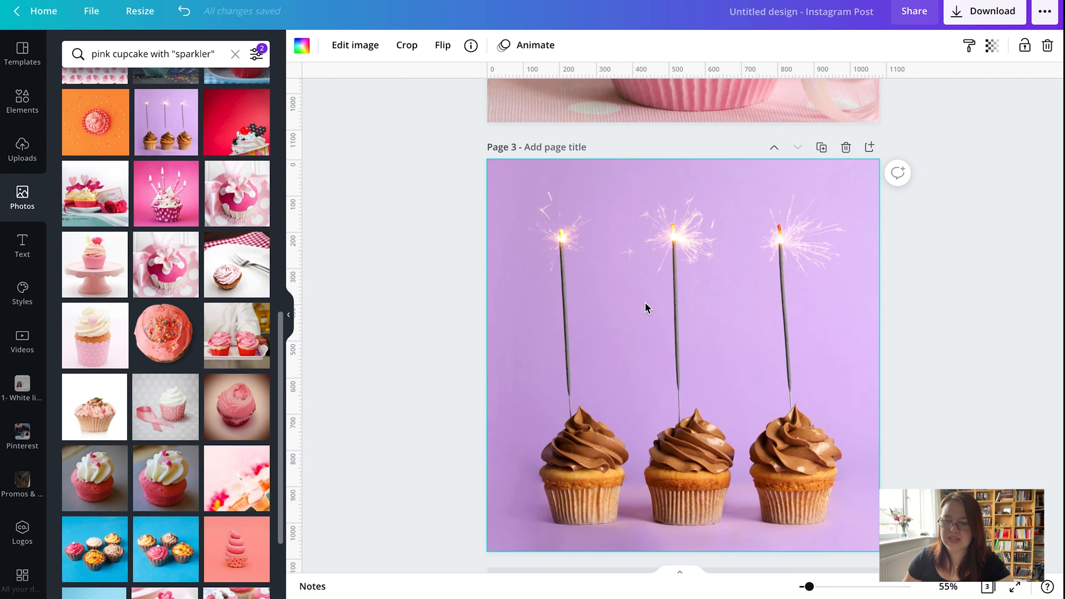
Step: Review the cupcake pages, add a fourth page to the design and search the photos for book
scroll(858, 350, up, 10)
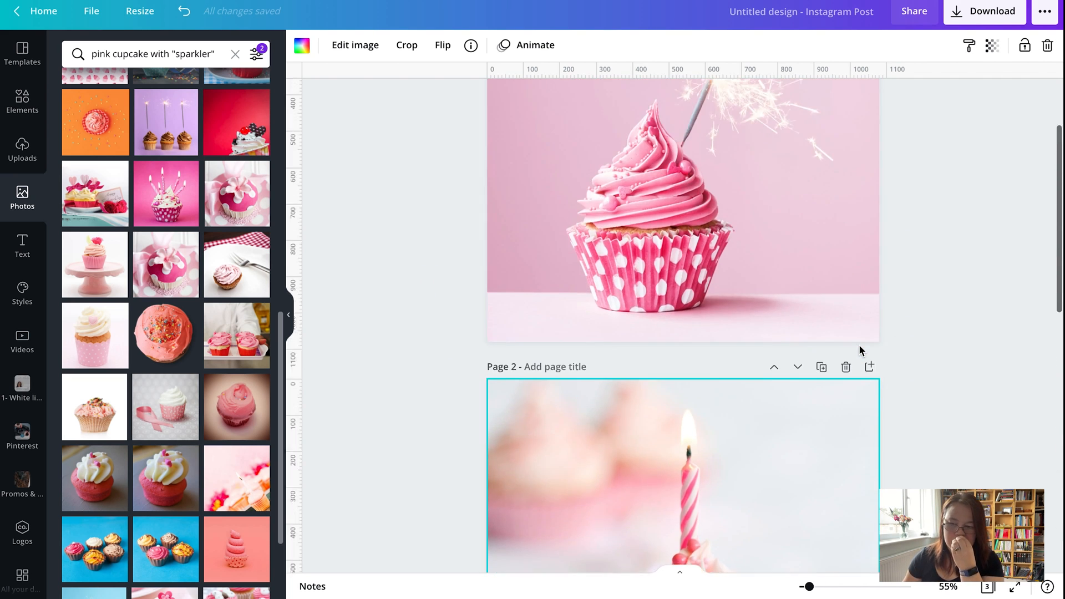
scroll(859, 349, up, 3)
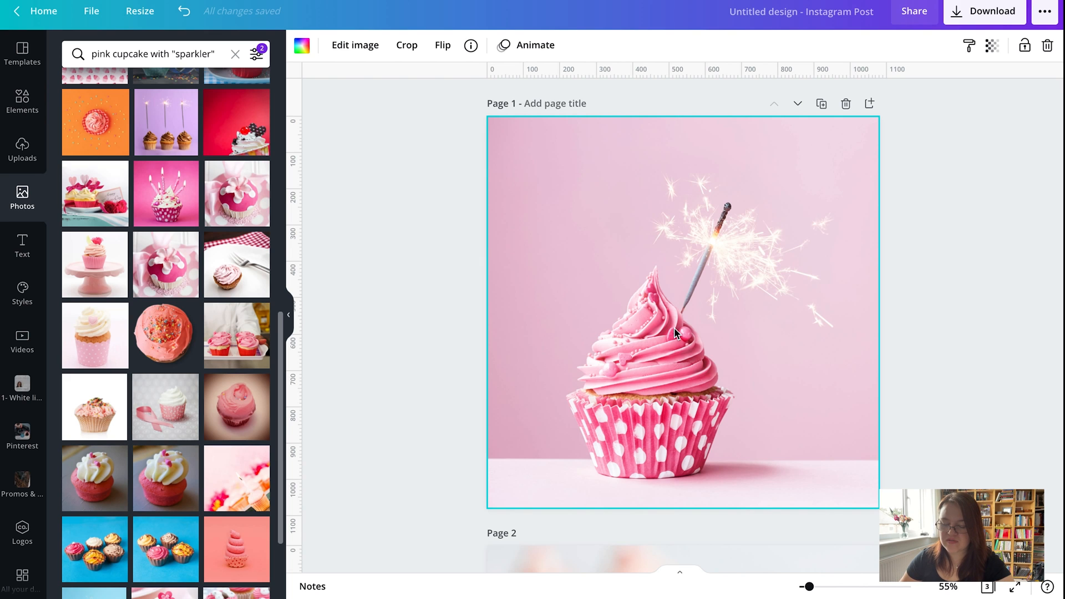
scroll(657, 361, down, 10)
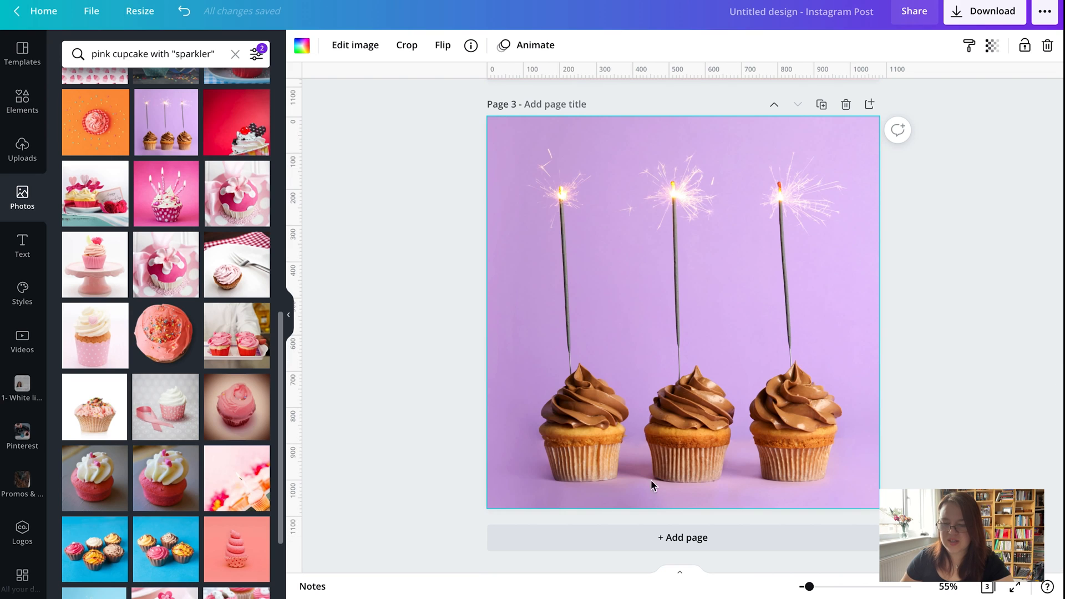
click(660, 539)
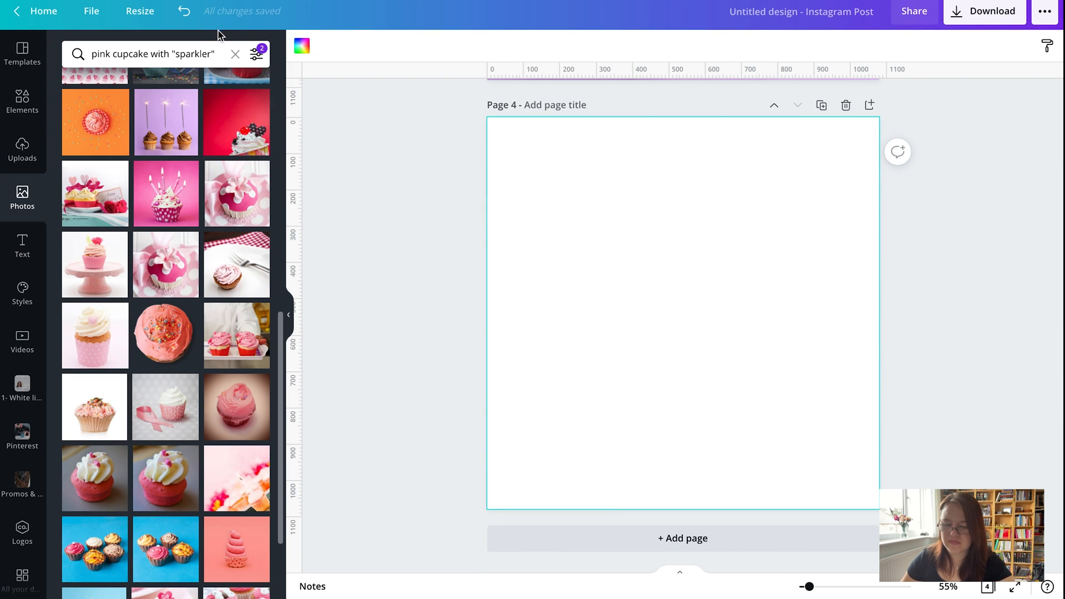
click(206, 51)
triple_click(206, 52)
text(book)
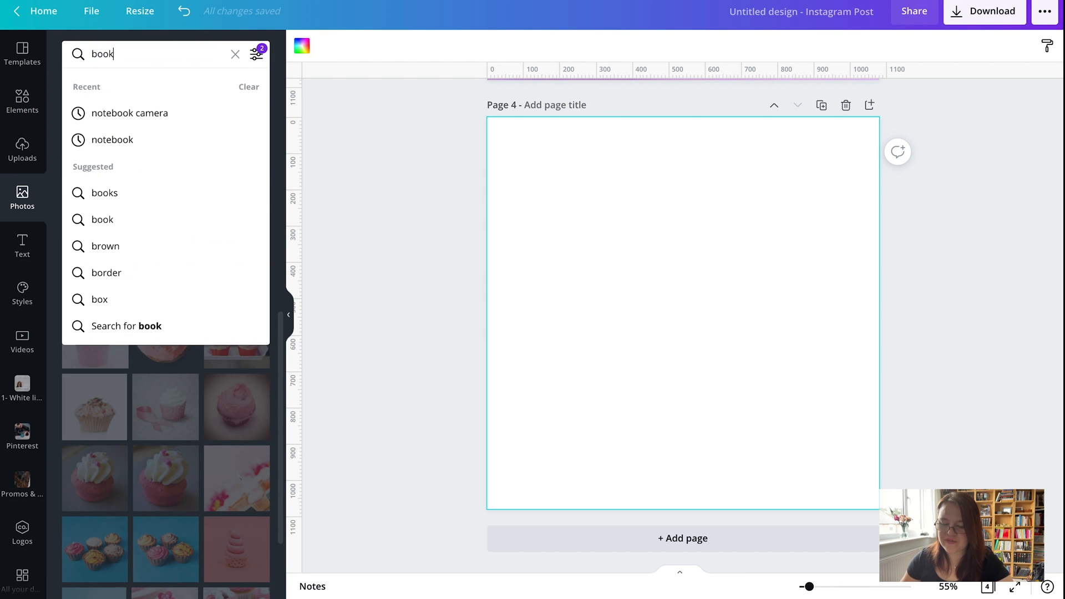
key(Return)
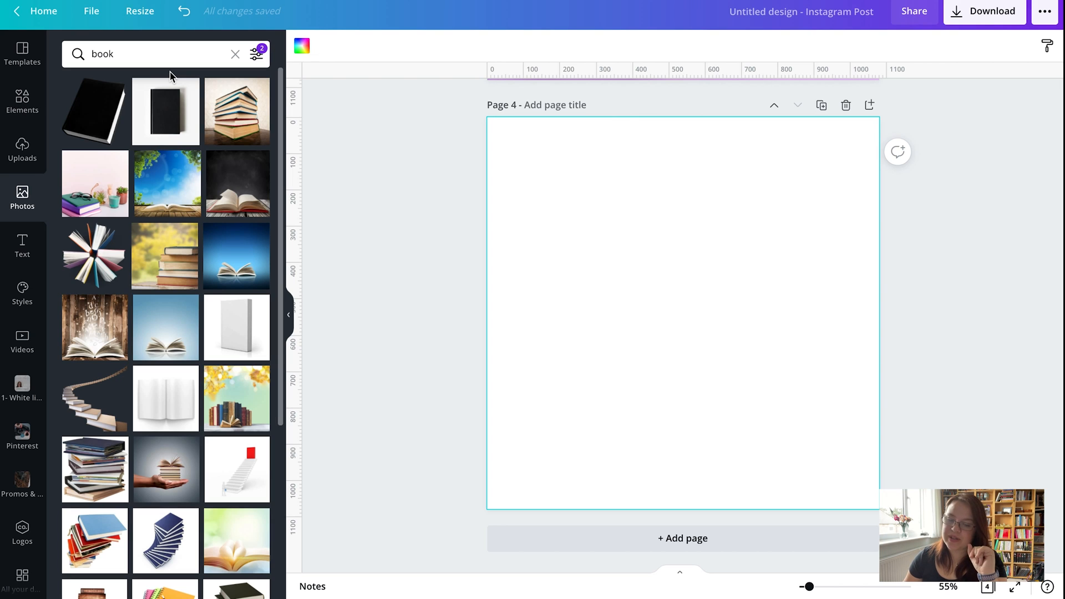
Step: Refine the photo search to woman reading book
click(143, 55)
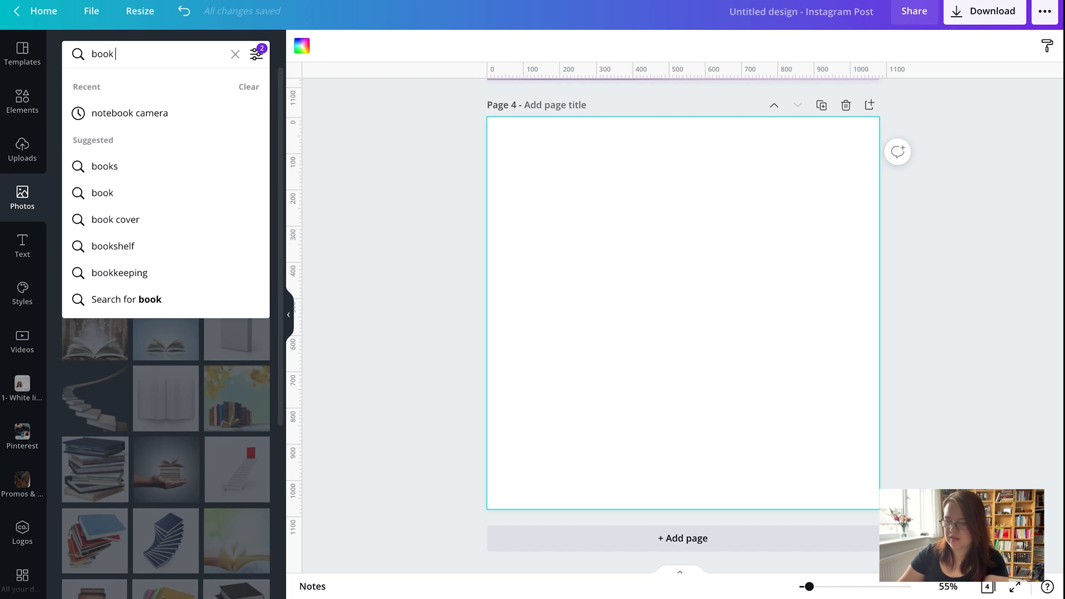
text(woman re)
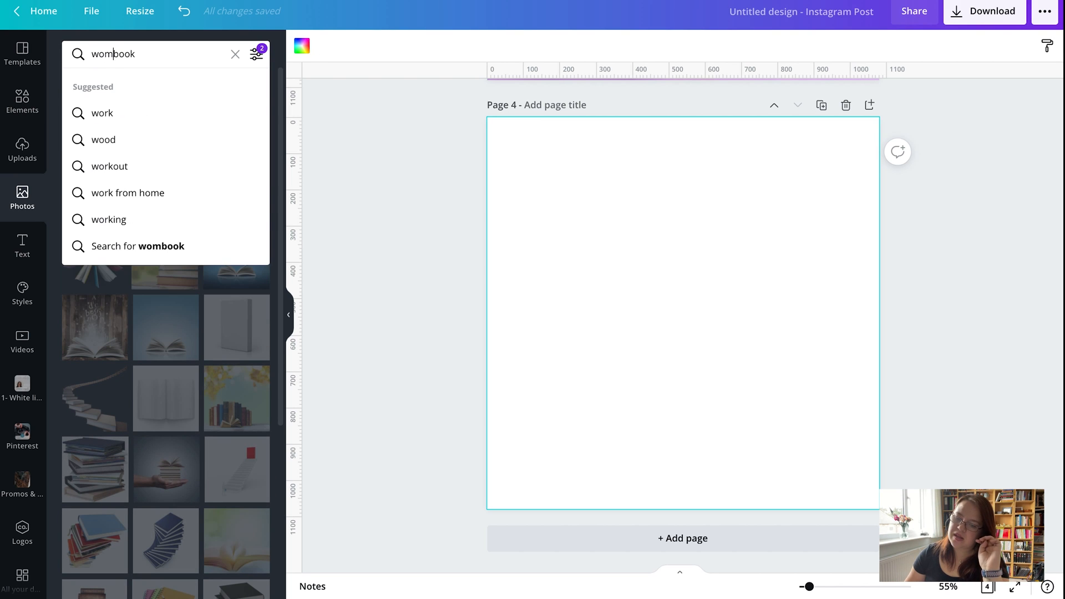
text(ading)
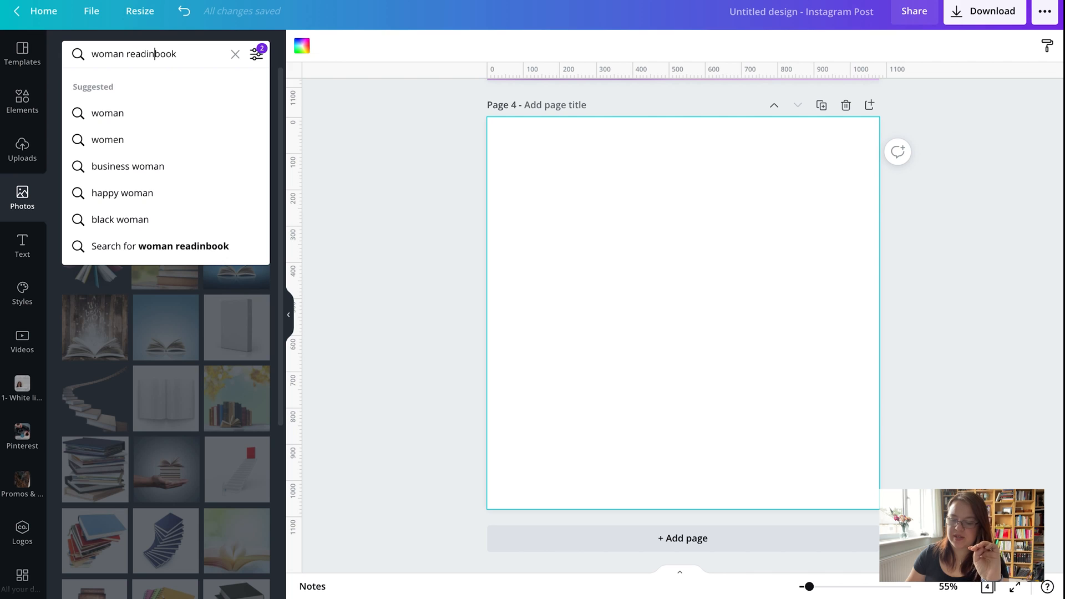
key(Return)
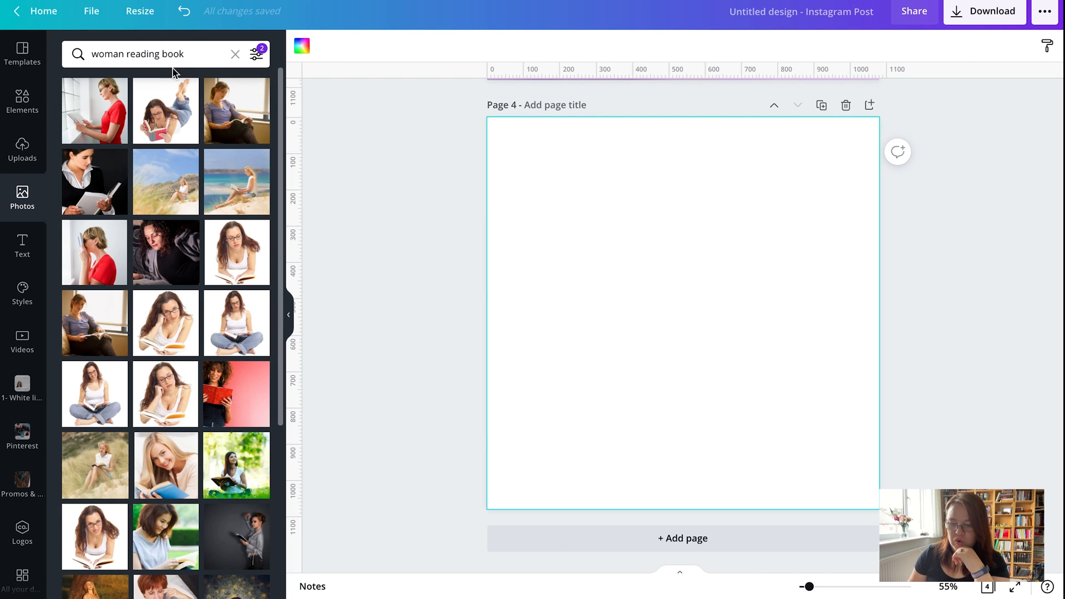
Step: Filter the woman reading book photos by a custom white colour, keeping the Square and Pro filters
click(255, 55)
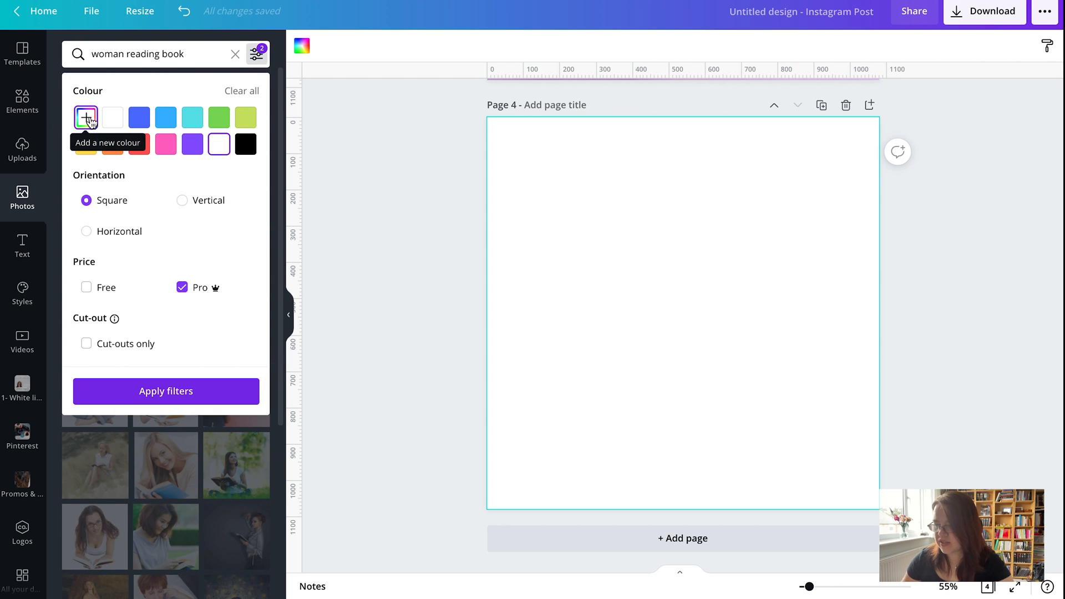
click(86, 118)
click(209, 247)
key(ctrl+a)
text(#)
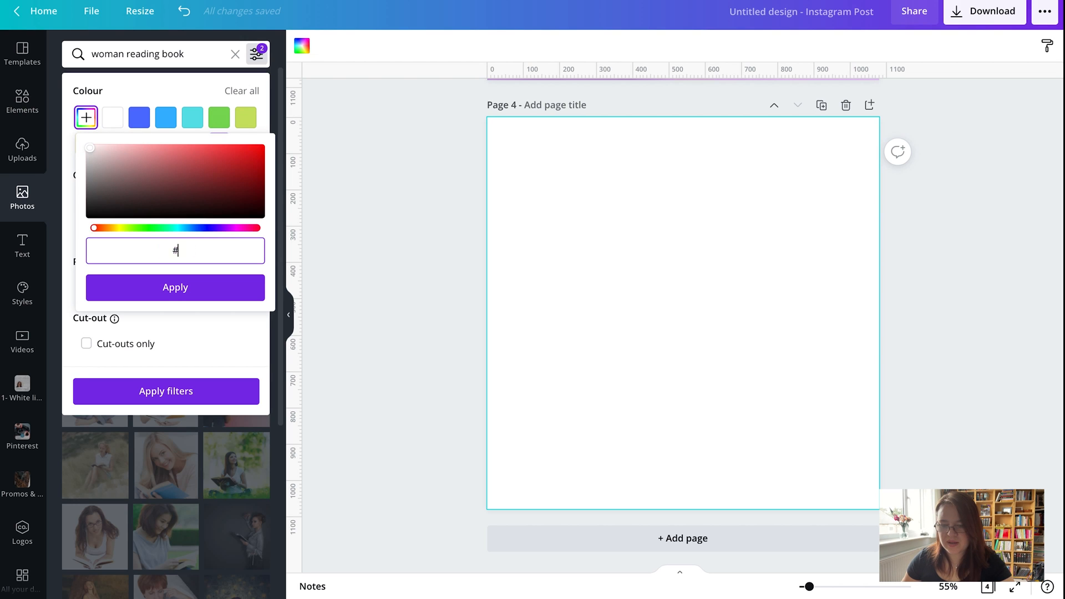
click(209, 289)
click(203, 287)
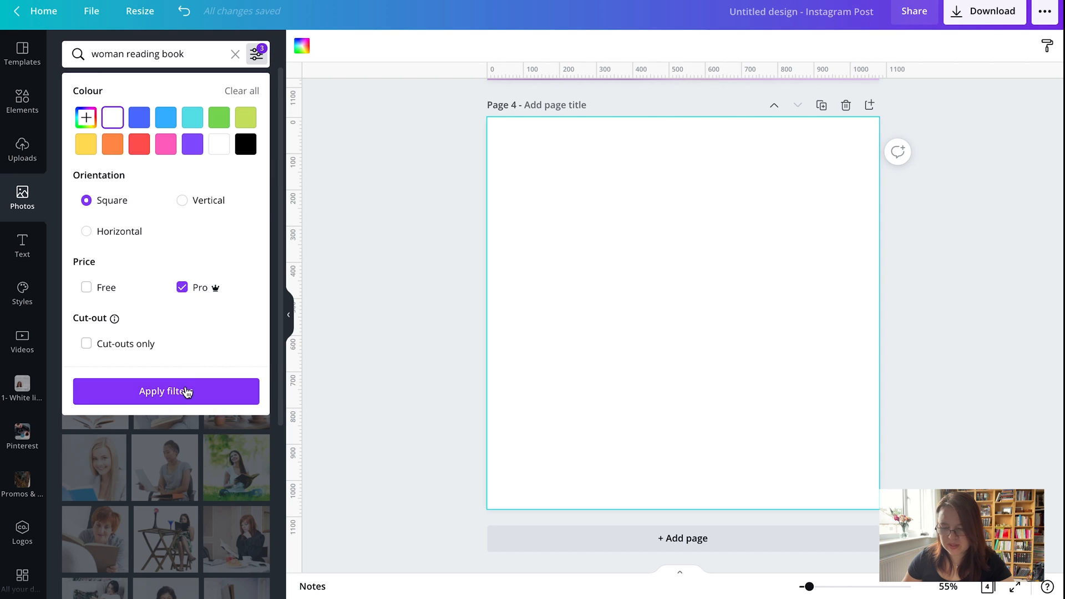
click(187, 392)
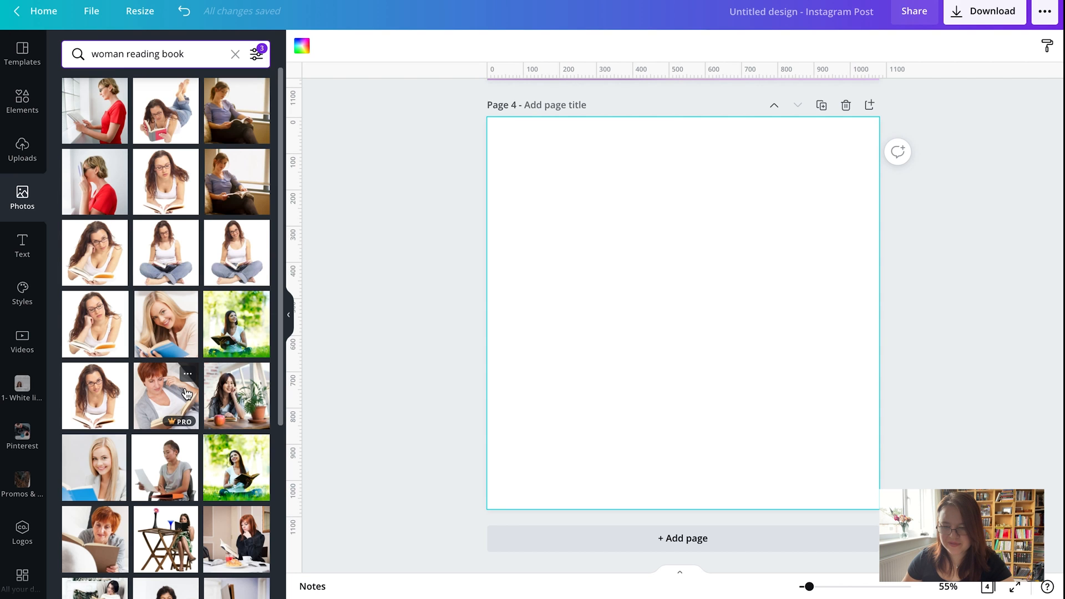
Step: Fill page 4 with the photo of a curly-haired woman reading to a child among green leaves
scroll(172, 405, down, 5)
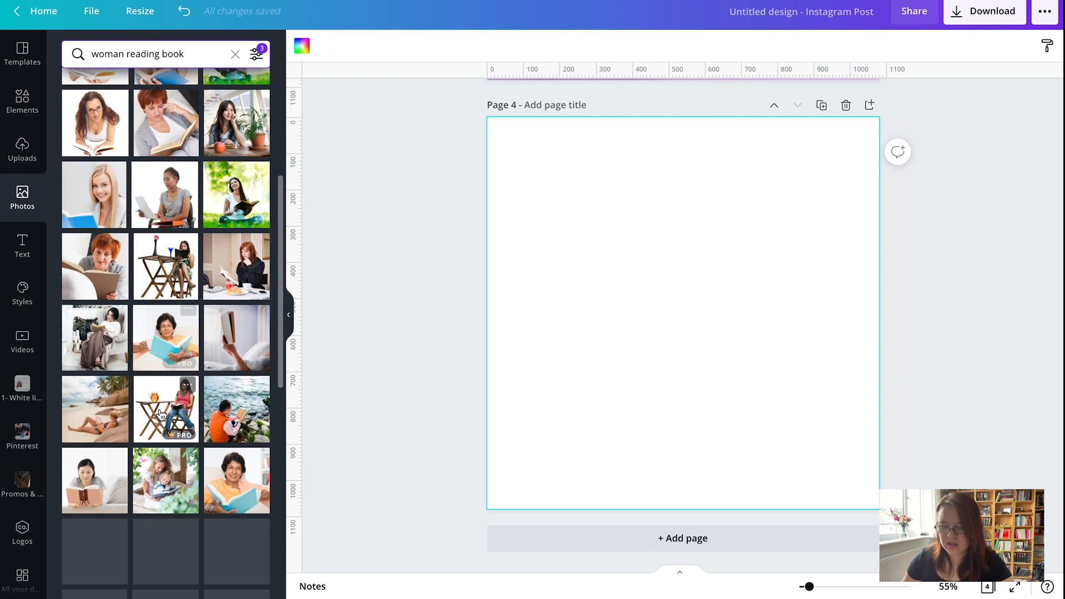
scroll(161, 414, down, 4)
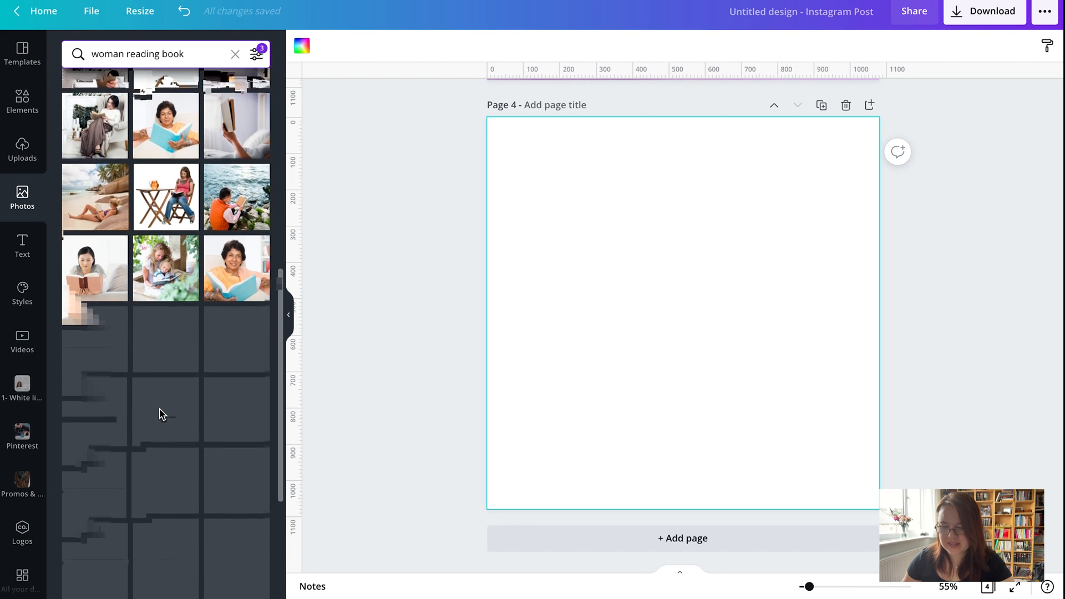
scroll(159, 413, down, 2)
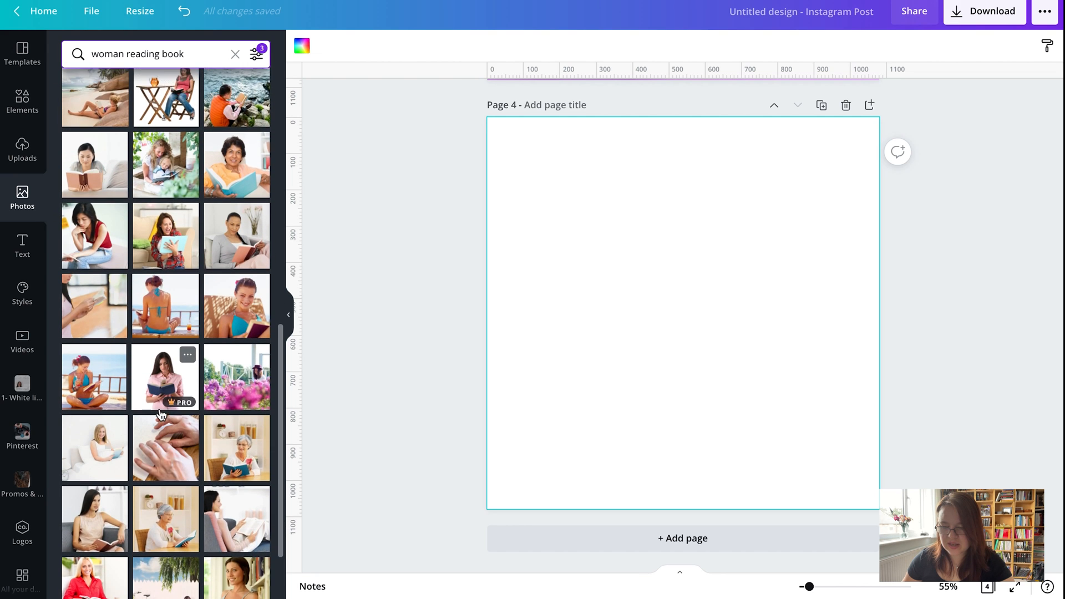
drag(167, 159, 523, 228)
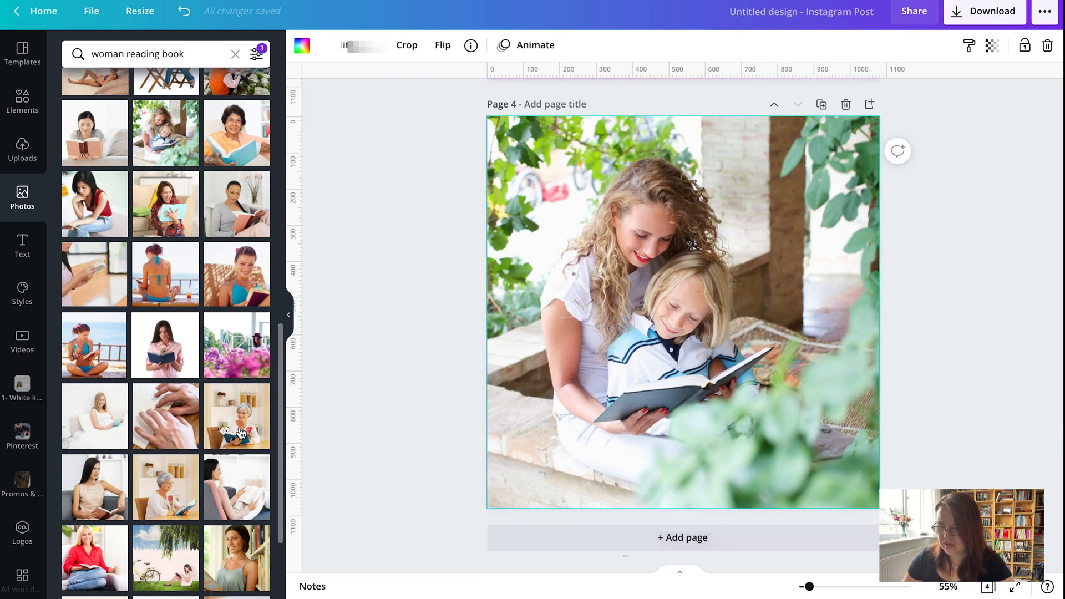
Step: Add a fifth page and try the photos of the woman reading on a grey sofa and the woman in a plaid shirt on it
key(ctrl+Return)
scroll(236, 432, down, 5)
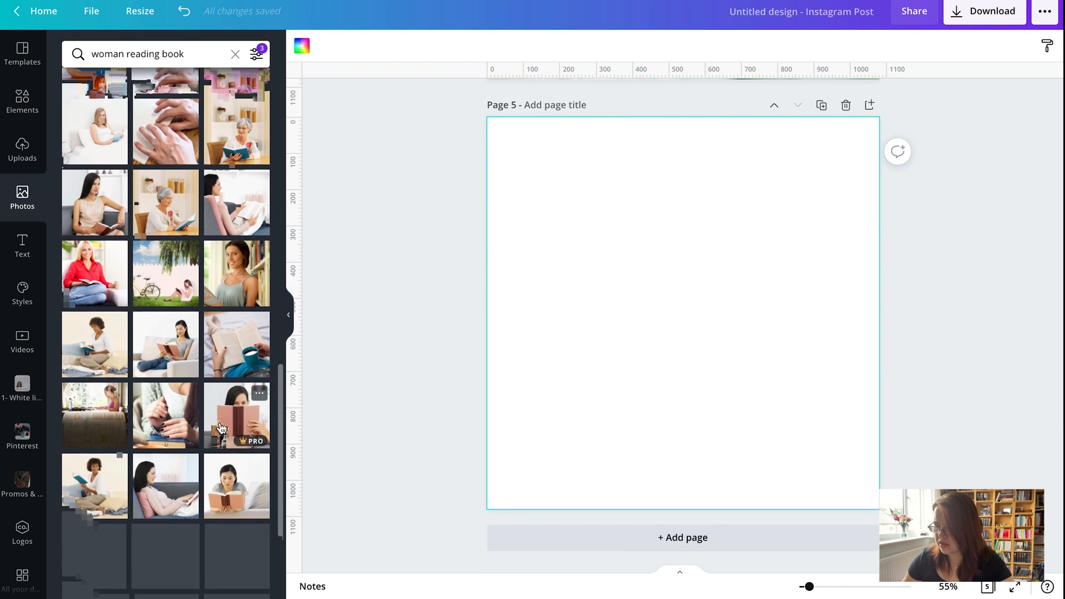
scroll(220, 428, down, 1)
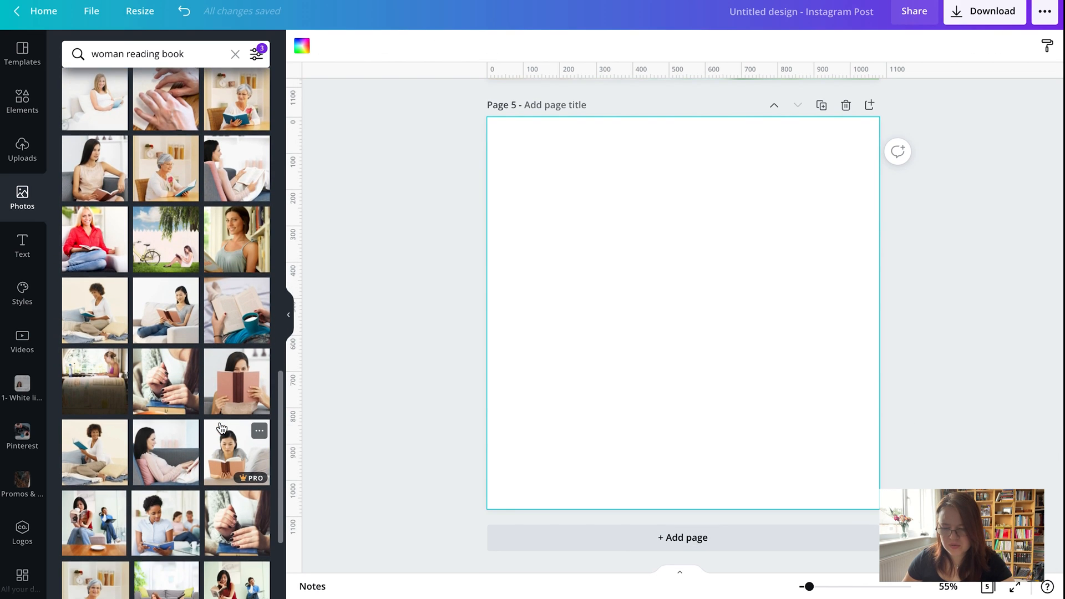
scroll(221, 427, down, 1)
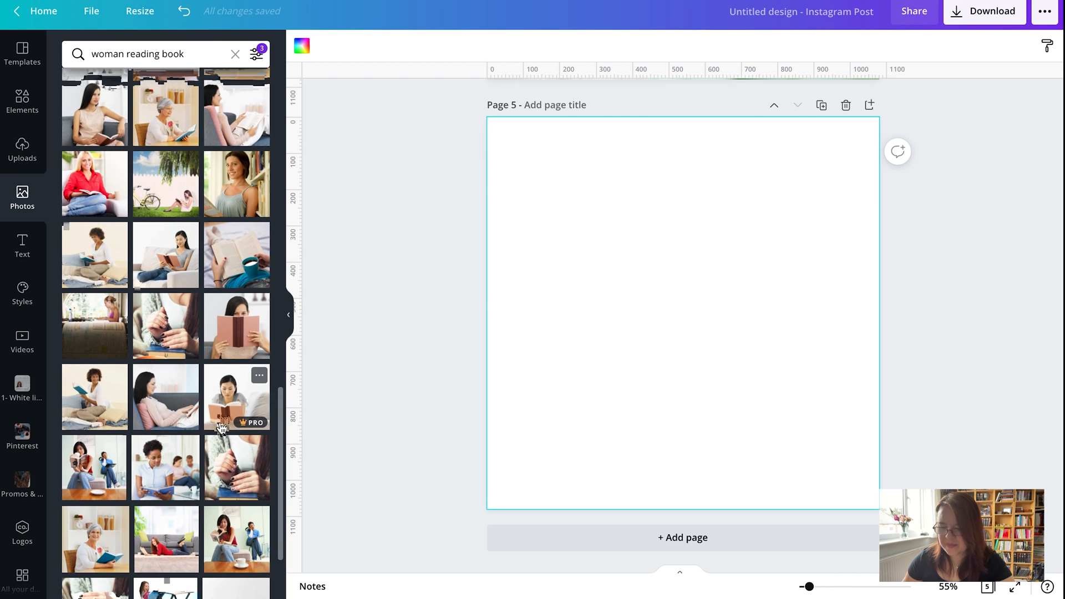
scroll(221, 427, down, 2)
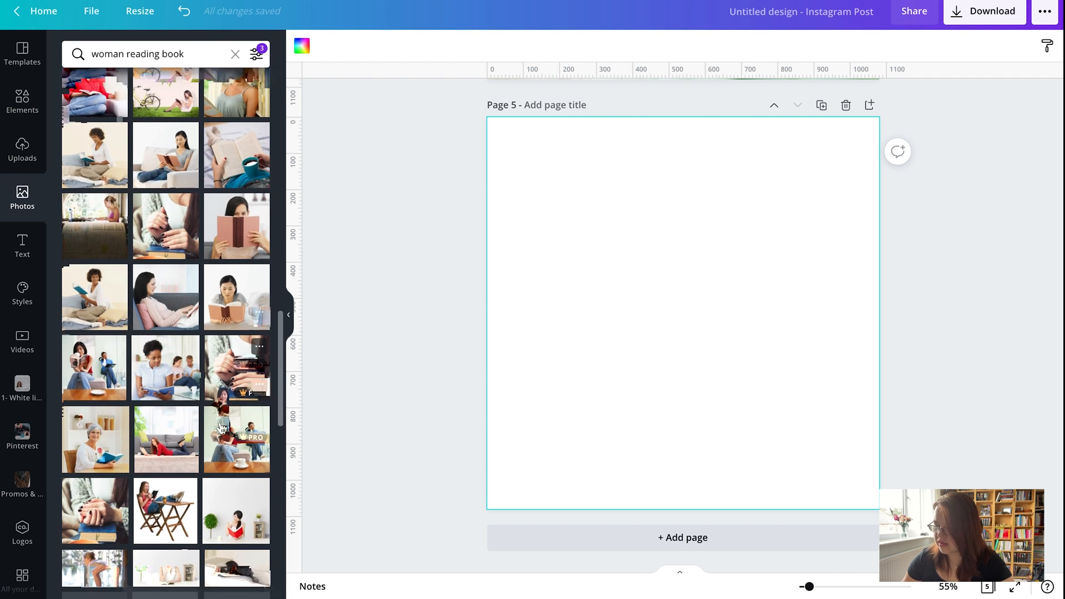
scroll(221, 427, down, 2)
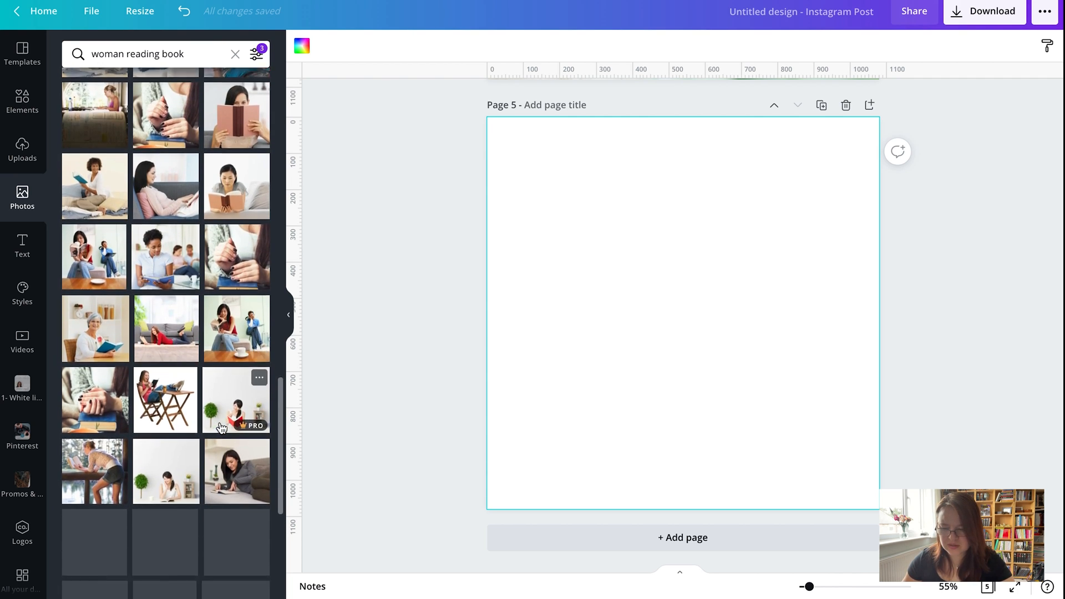
scroll(221, 427, down, 2)
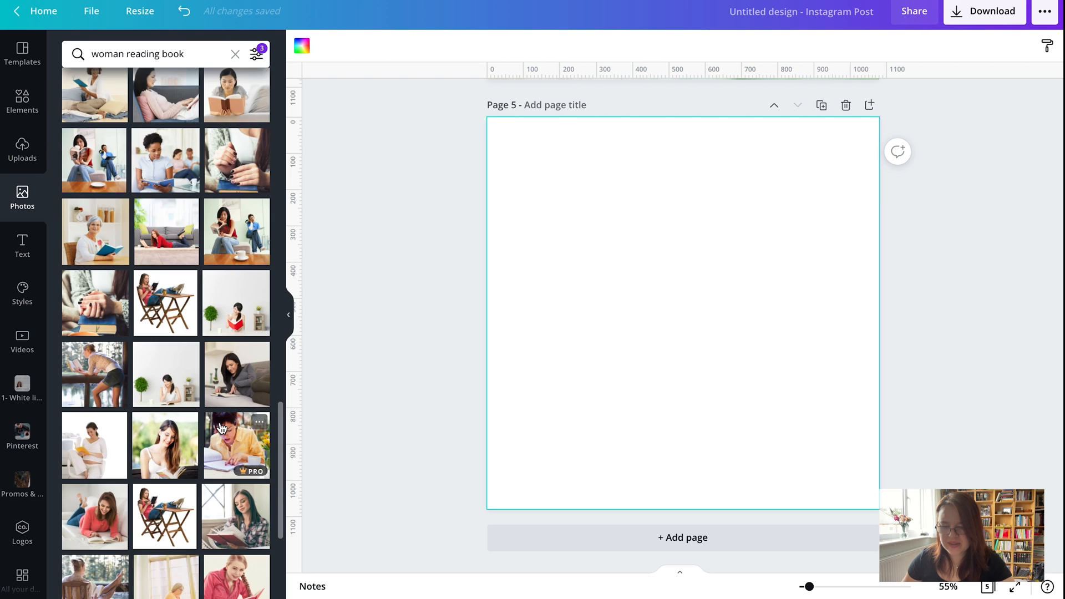
scroll(221, 427, down, 2)
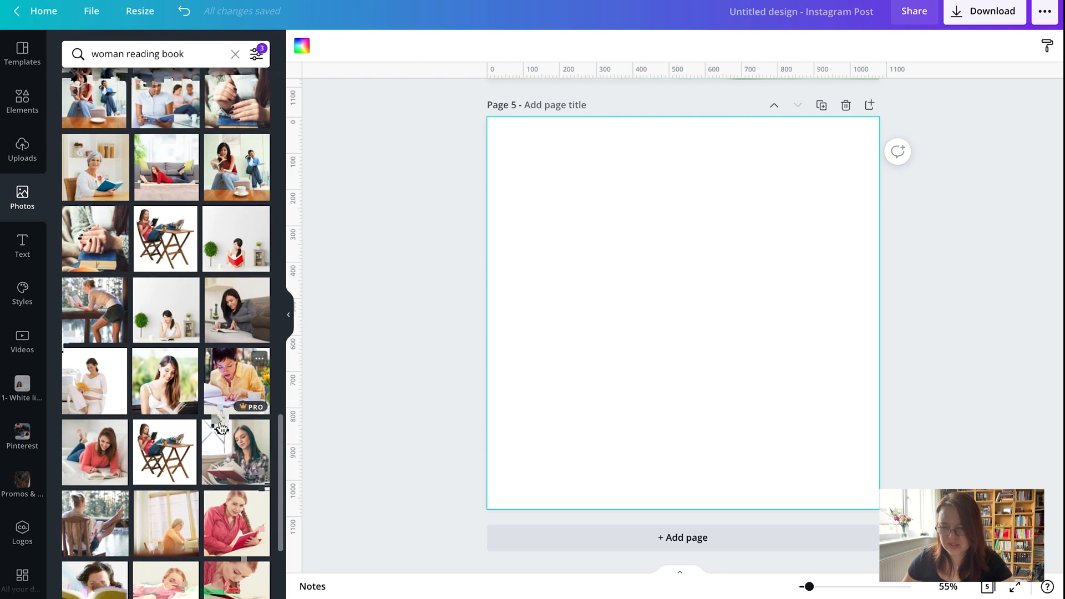
scroll(220, 427, down, 2)
drag(238, 222, 536, 260)
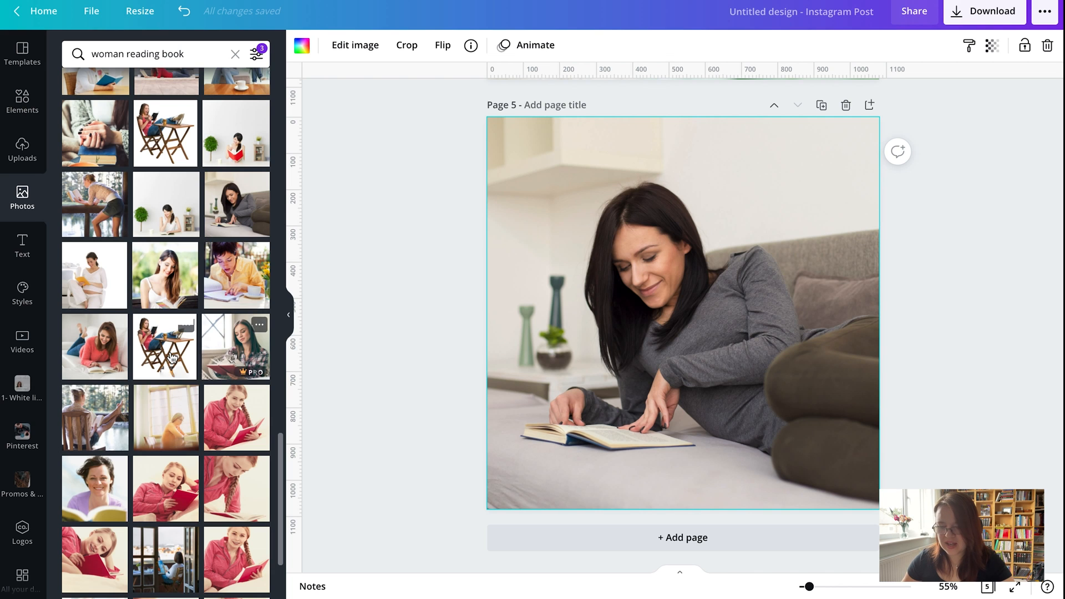
drag(236, 357, 514, 299)
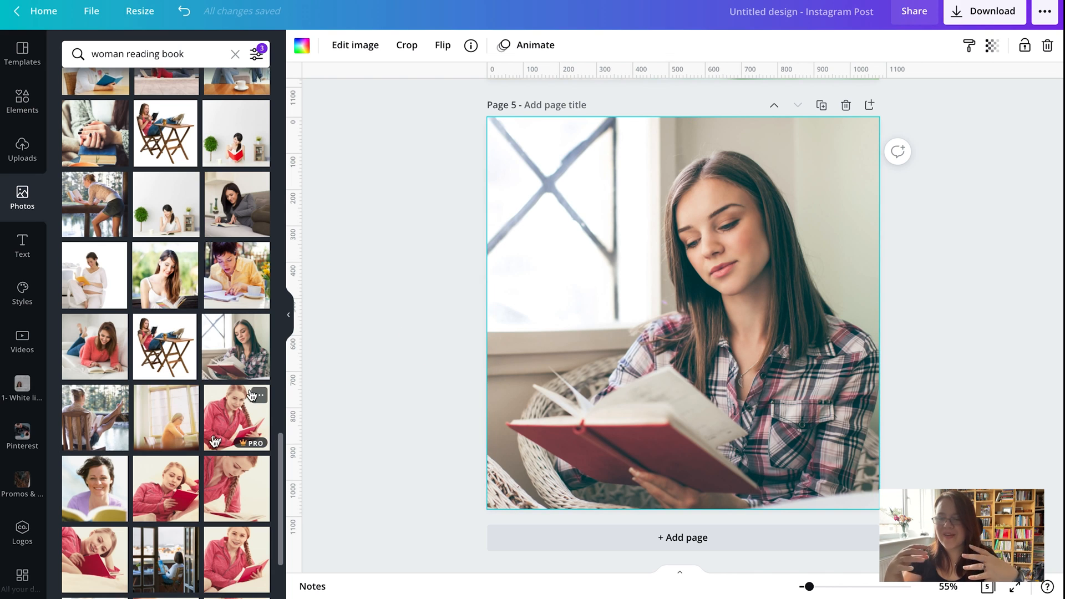
Step: Replace the photo on page 5 with the woman in a coral jumper reading on a white sofa beside a floor lamp
scroll(214, 441, down, 5)
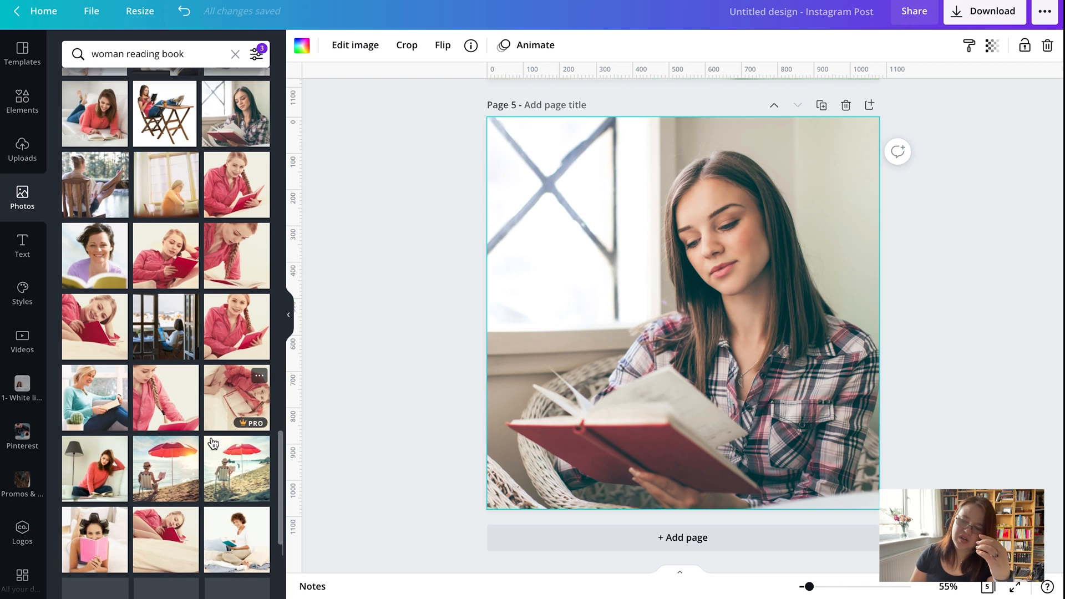
scroll(213, 442, down, 4)
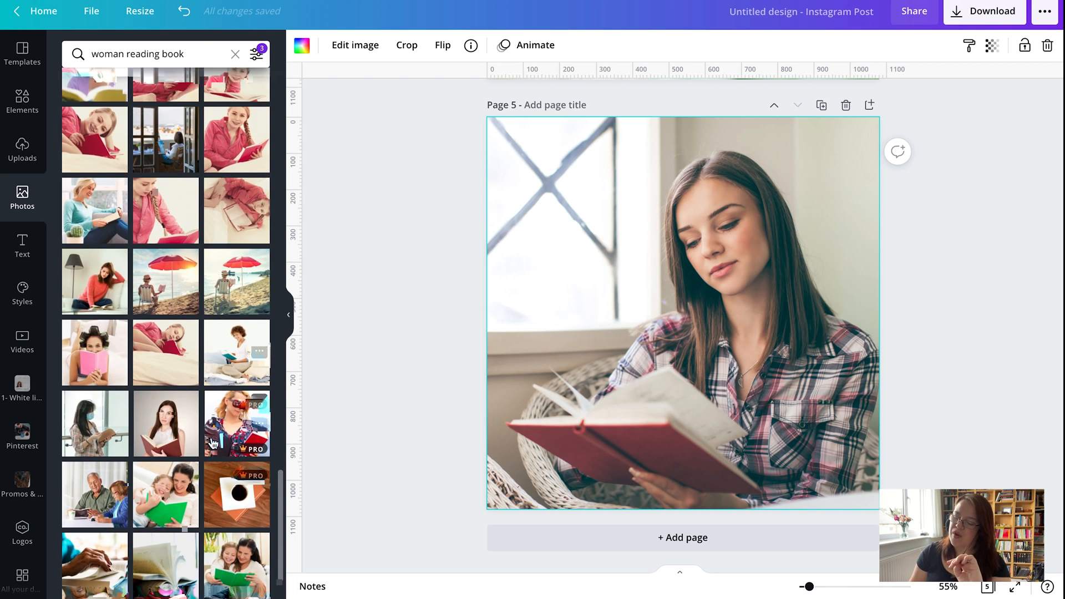
scroll(213, 442, down, 2)
scroll(212, 444, down, 1)
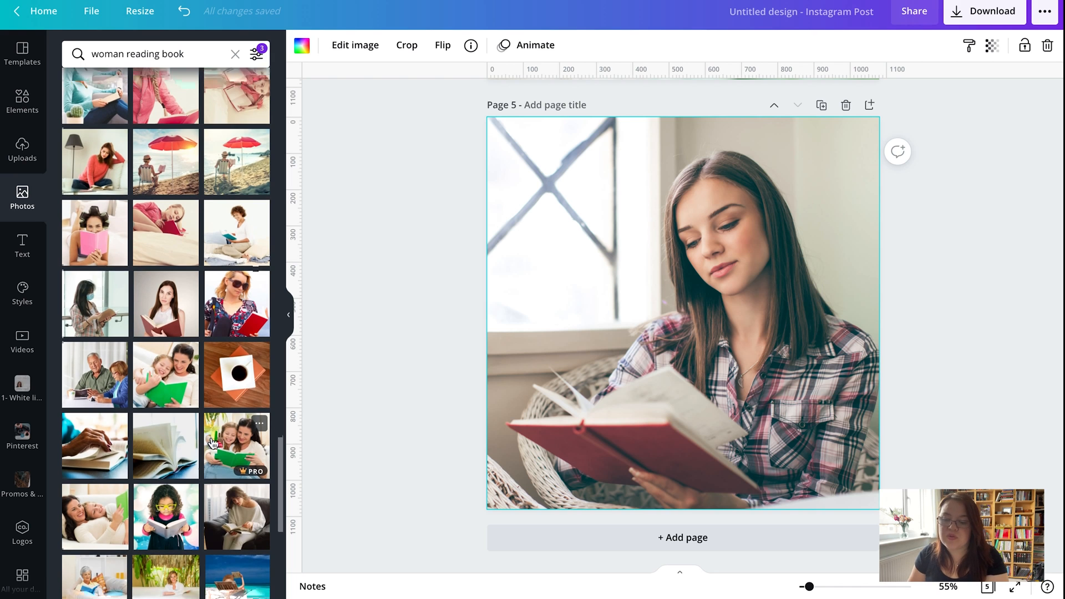
drag(101, 139, 534, 241)
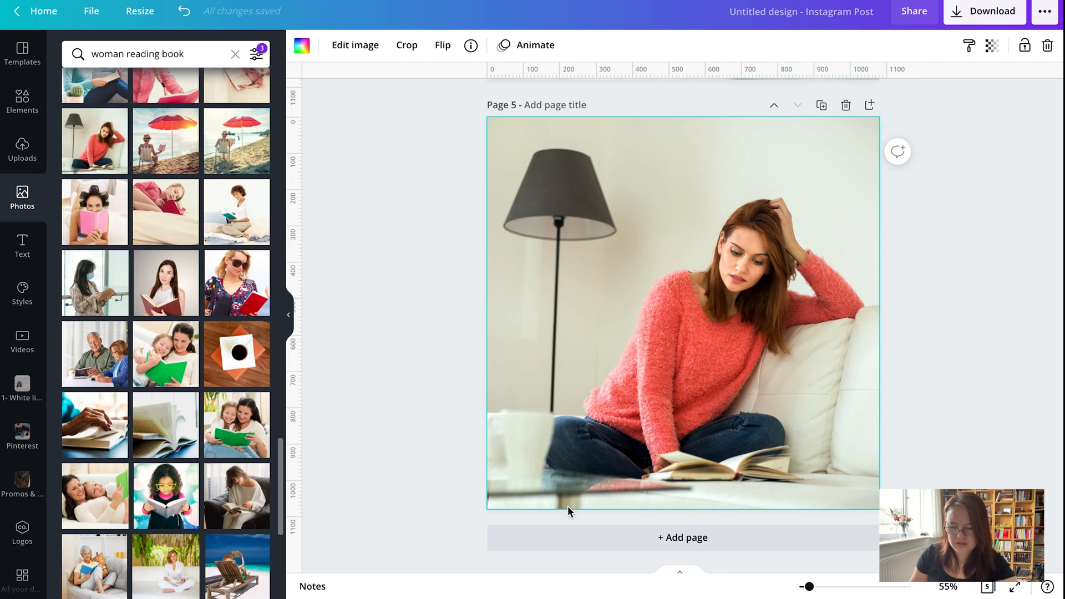
Step: Add a sixth page, search the photos for stack of book and browse the results
click(573, 546)
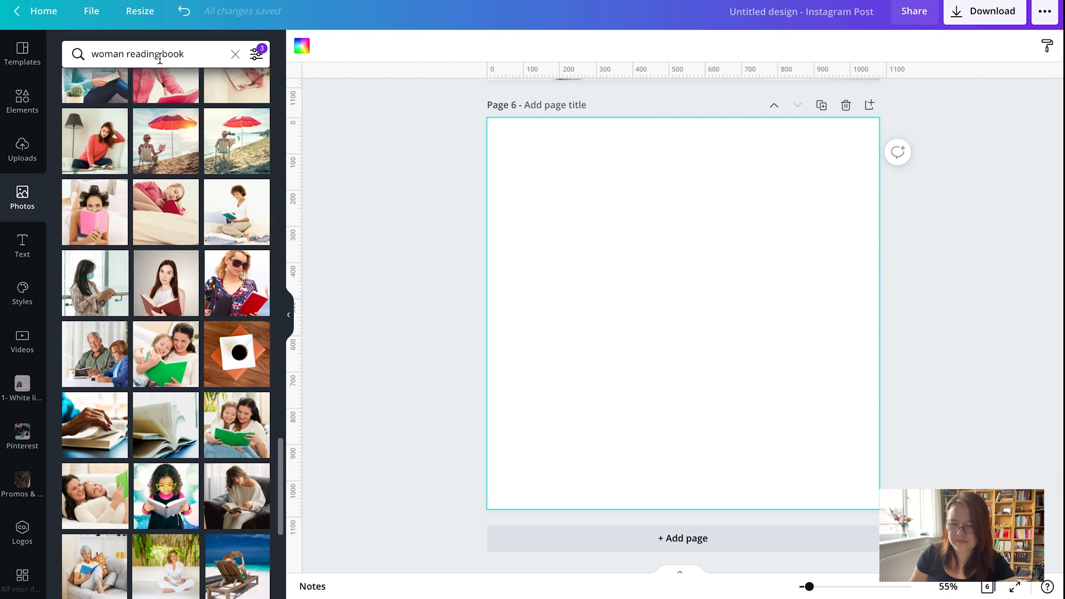
drag(160, 58, 67, 55)
text(stack of)
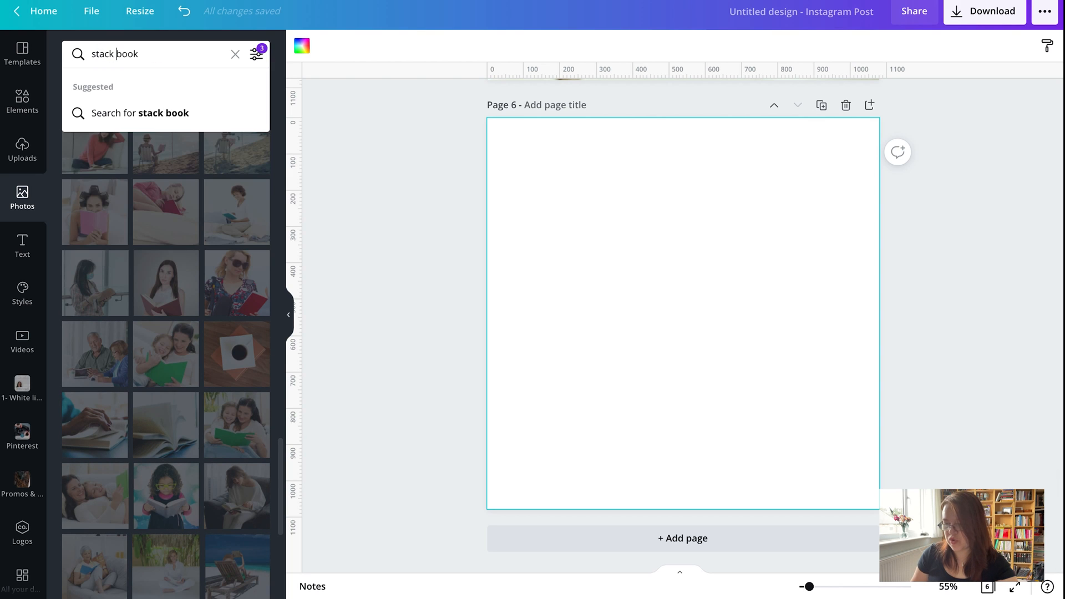
key(Return)
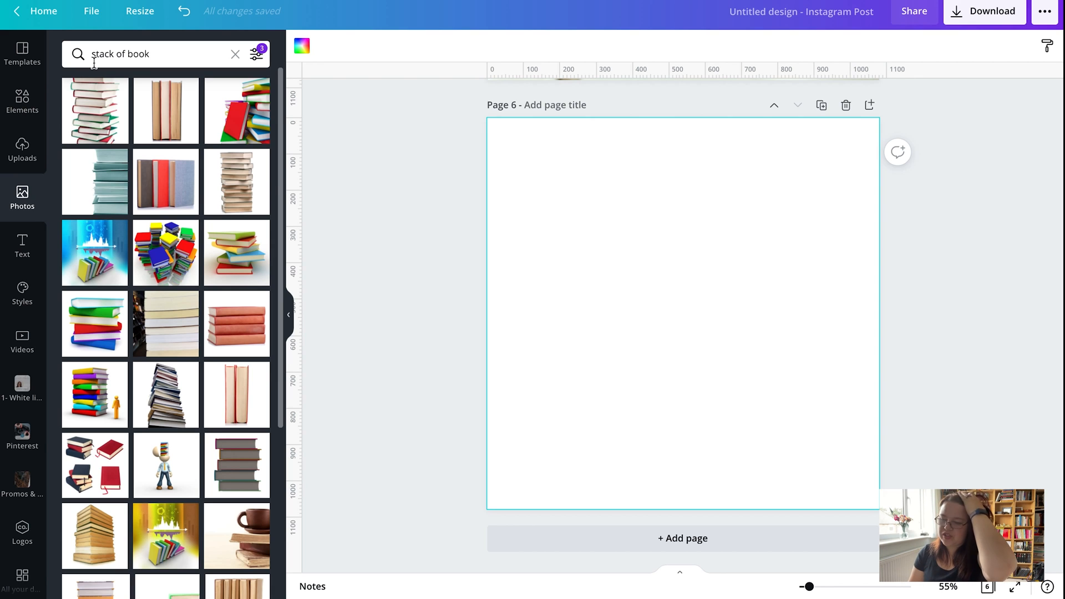
scroll(186, 348, down, 5)
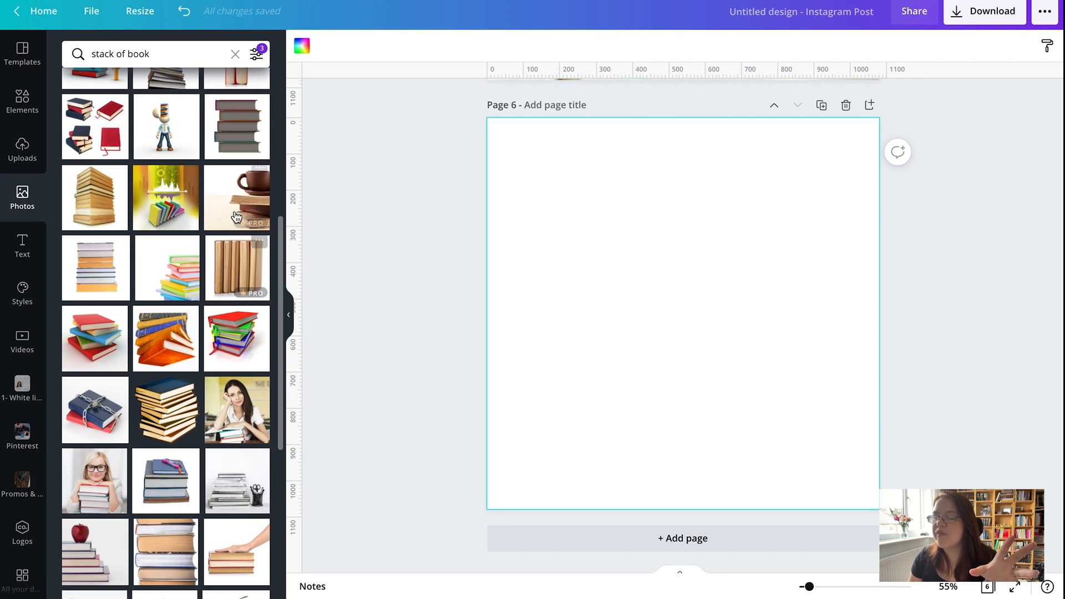
Step: Try the brown cup on old books on page 6, and replace it with the blonde woman in glasses leaning on stacked books
drag(369, 223, 513, 271)
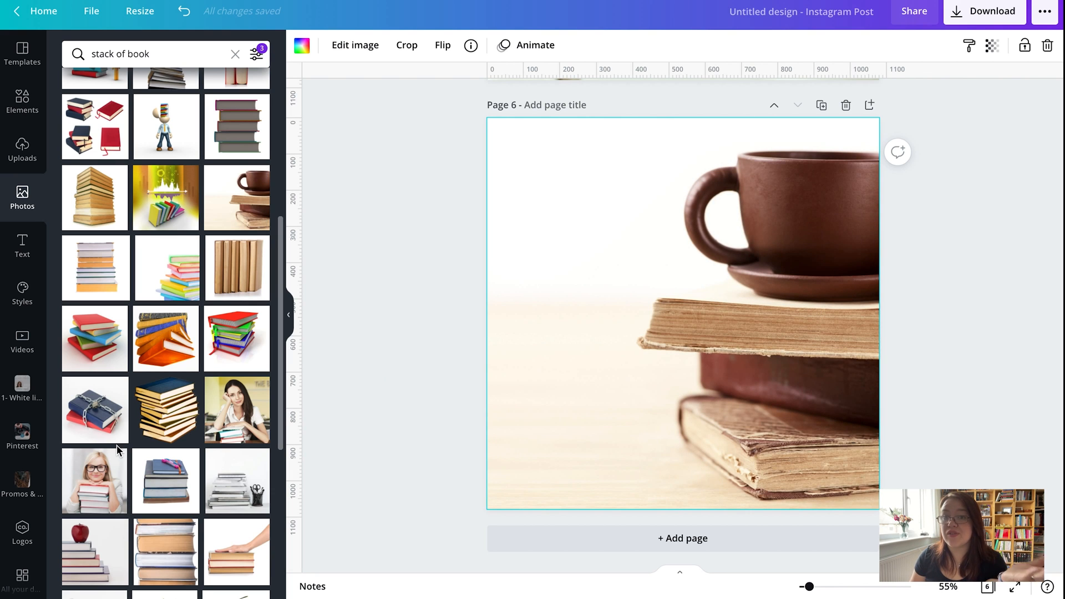
scroll(118, 451, down, 3)
scroll(118, 451, down, 3)
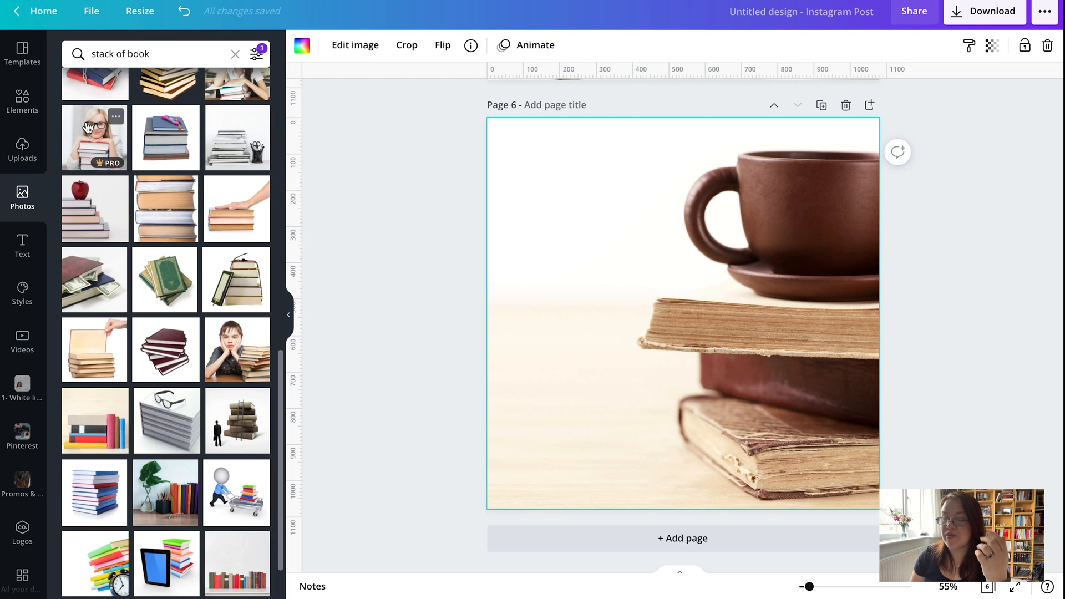
drag(94, 138, 490, 238)
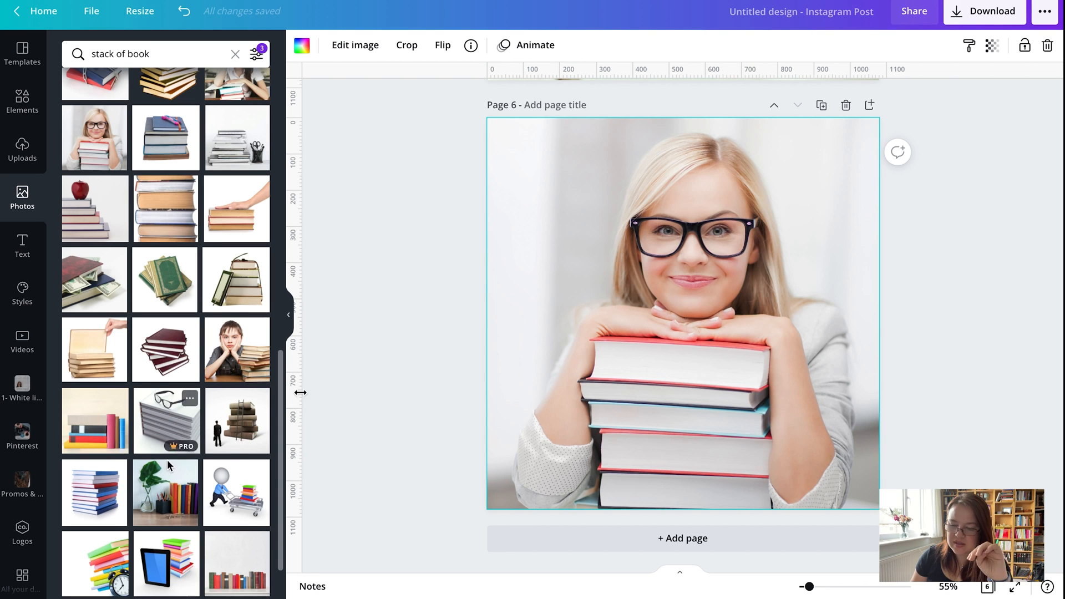
Step: Browse further through the stack of book photos for another suitable image with colourful book piles or people
scroll(168, 466, down, 8)
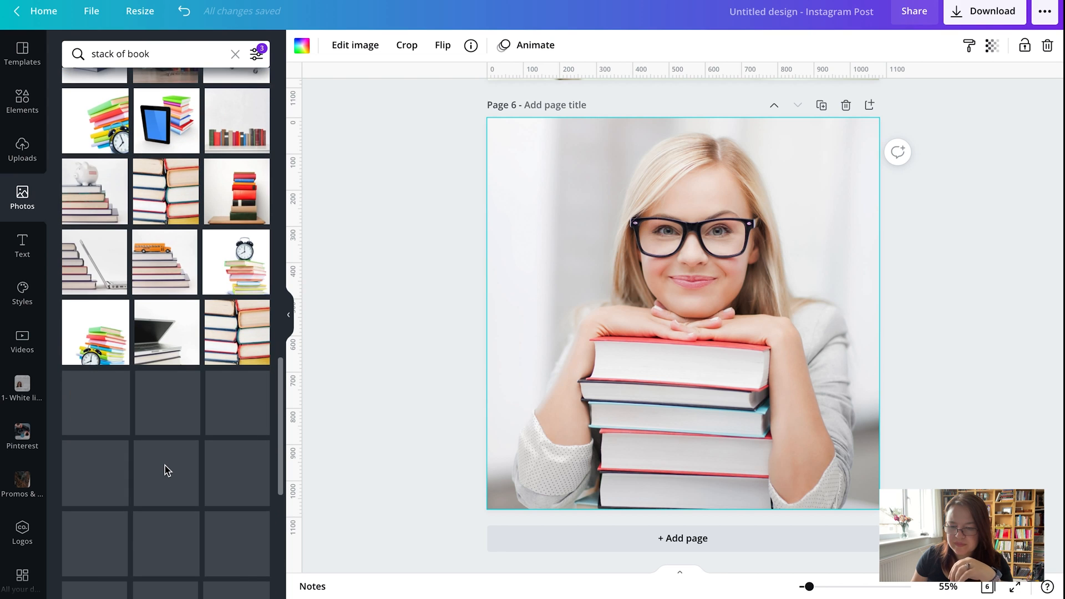
scroll(168, 471, down, 5)
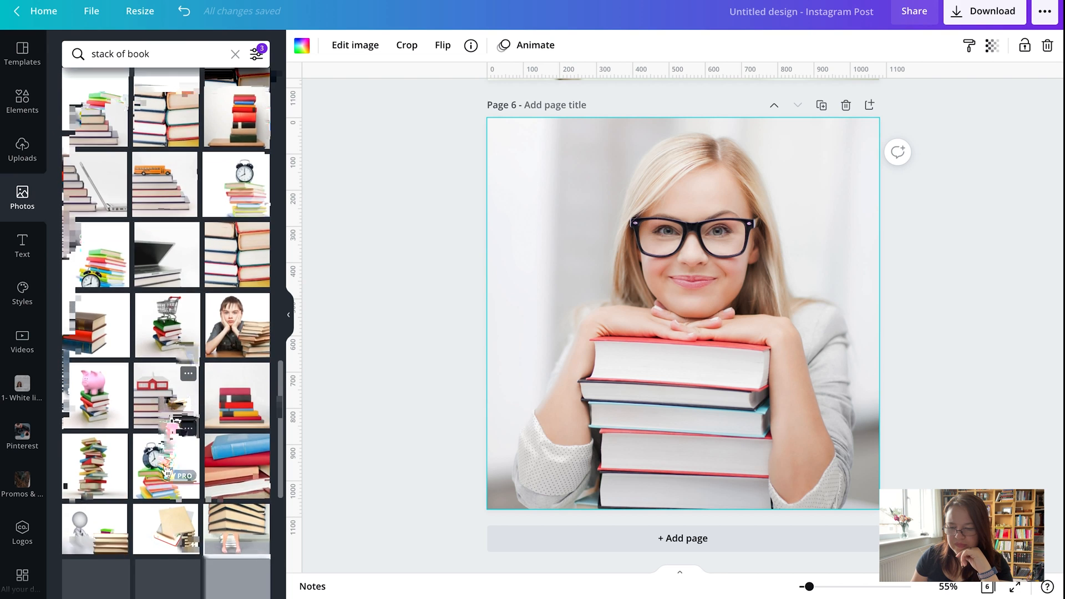
scroll(166, 470, down, 3)
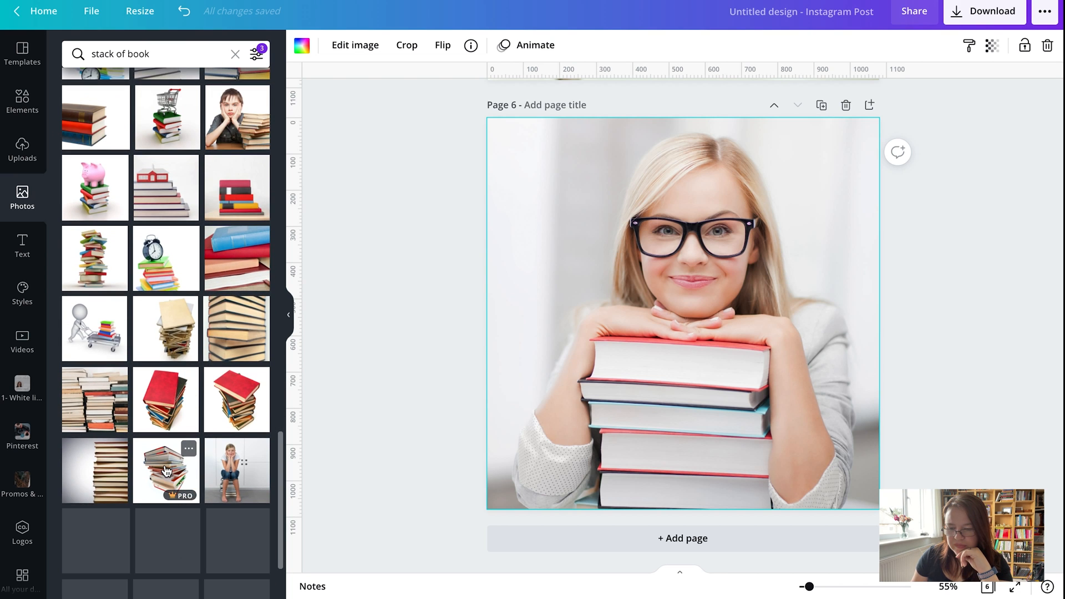
scroll(166, 470, down, 5)
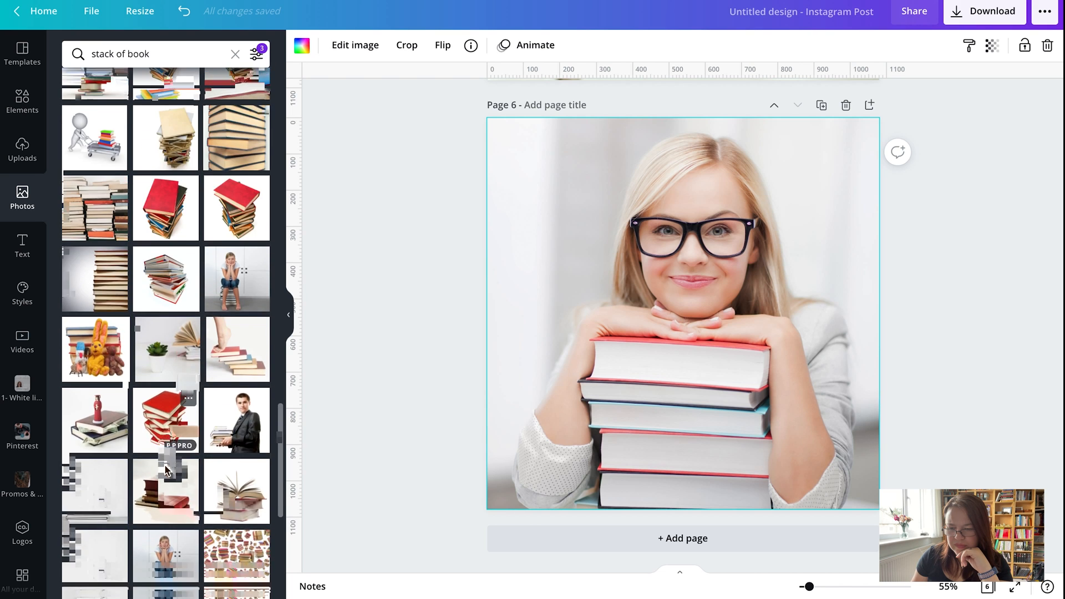
scroll(166, 471, down, 4)
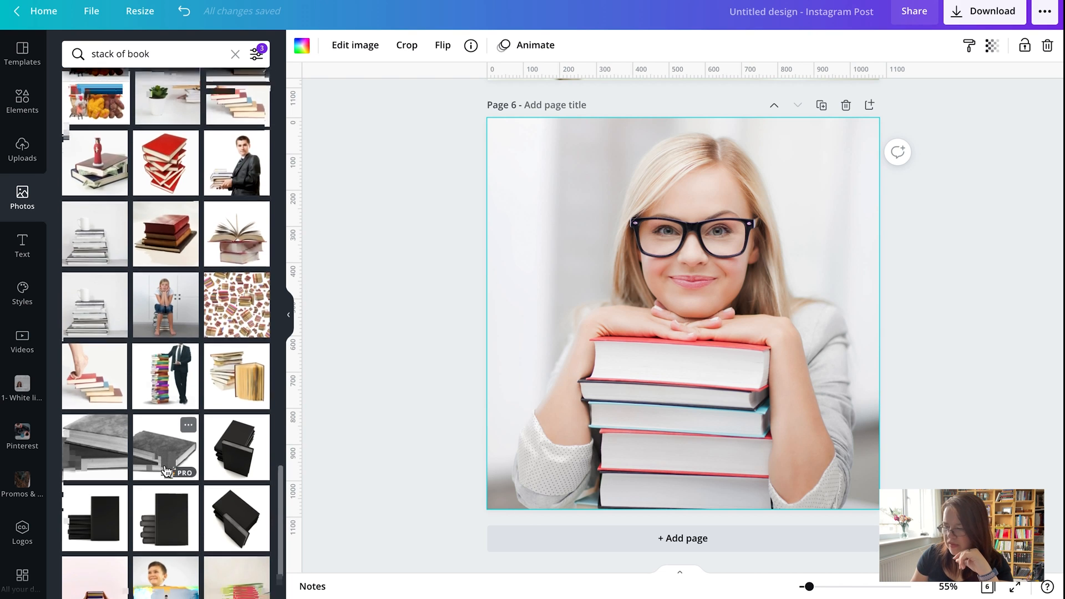
scroll(167, 470, down, 5)
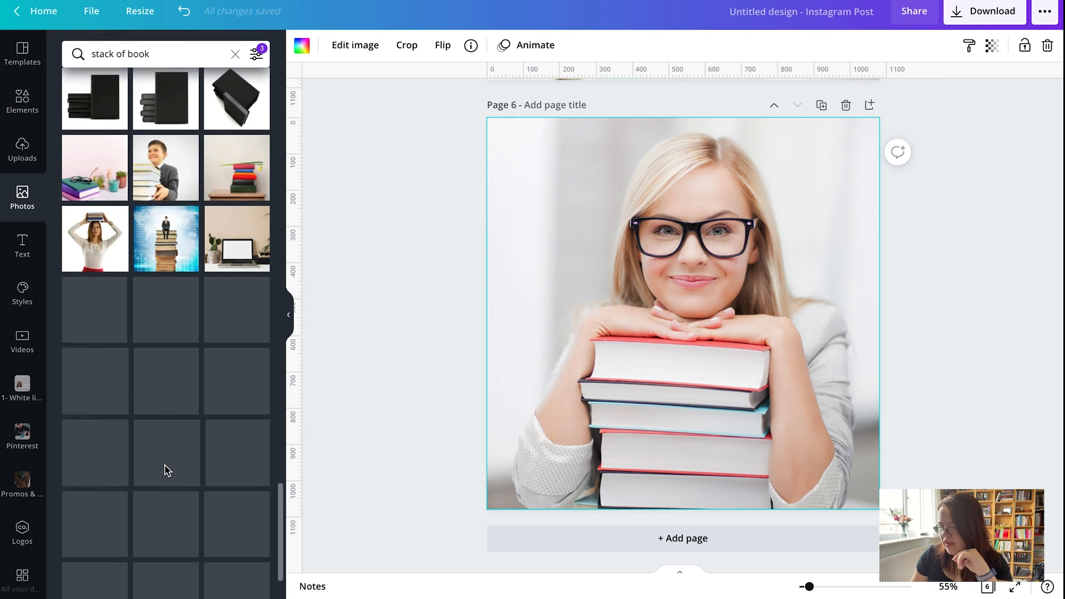
scroll(167, 470, down, 2)
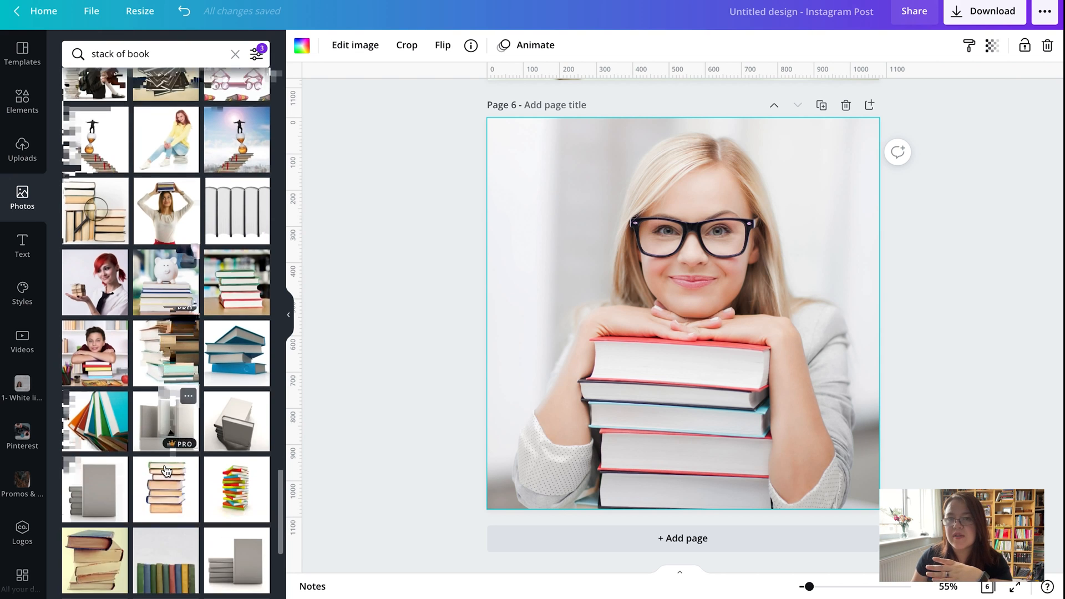
scroll(166, 470, down, 4)
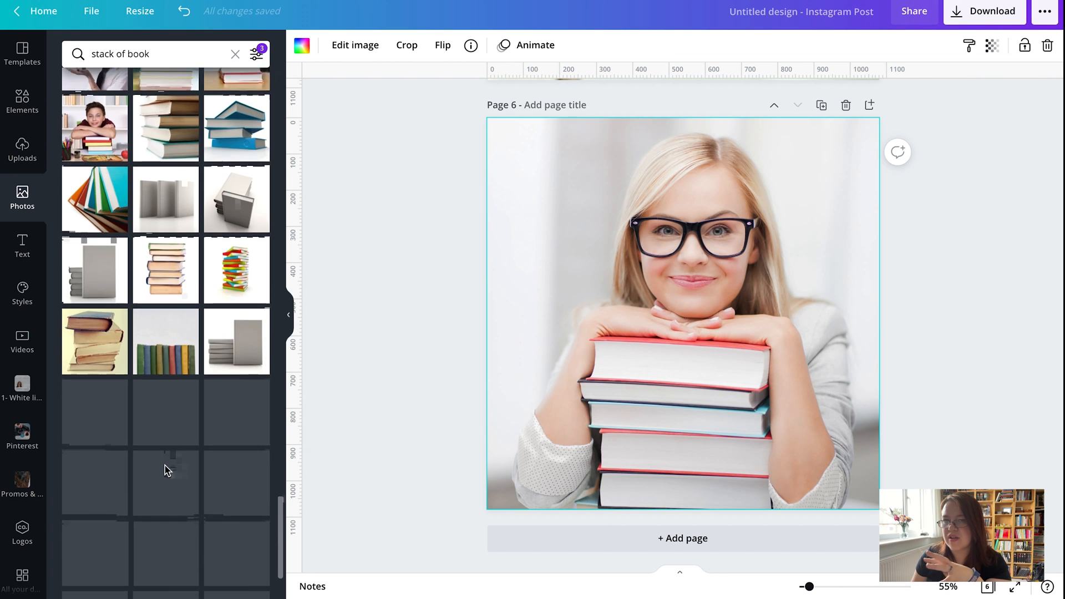
scroll(166, 470, down, 4)
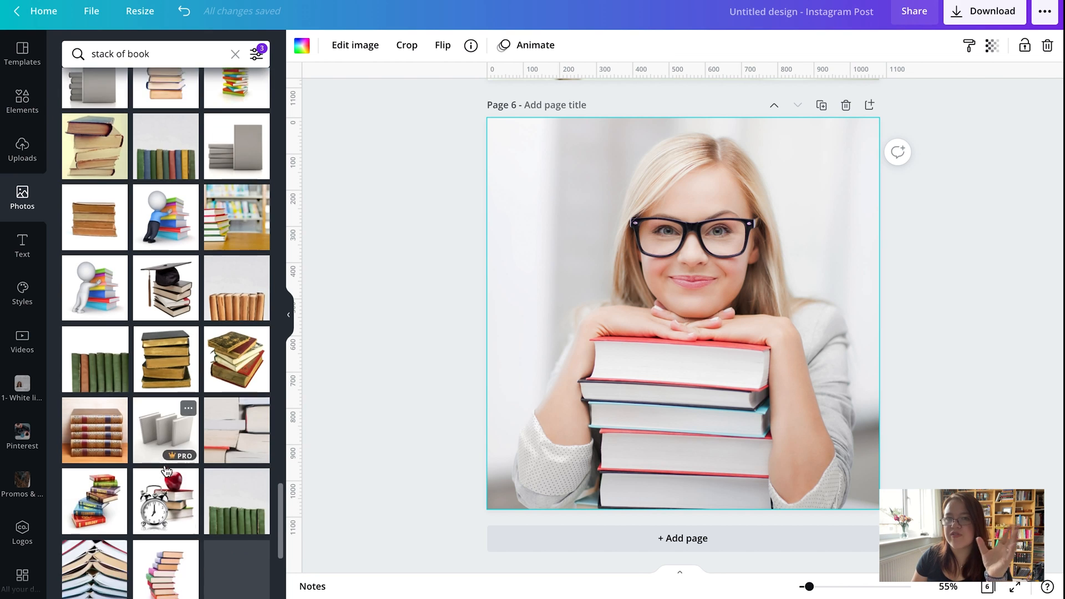
scroll(167, 470, down, 9)
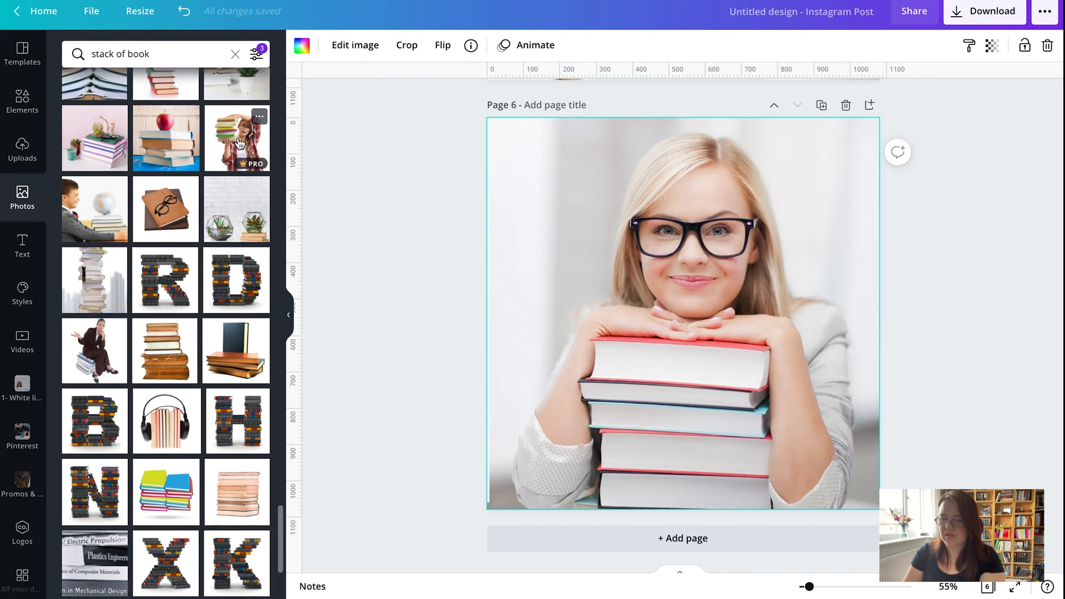
mouse_move(240, 143)
mouse_down()
mouse_move(513, 231)
mouse_move(233, 161)
mouse_up()
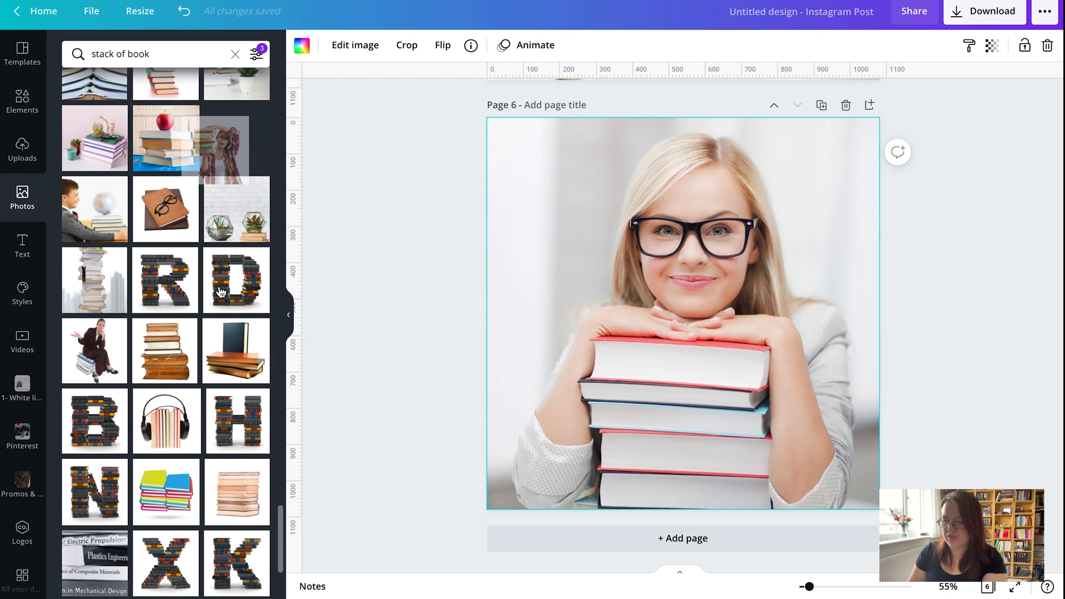
scroll(220, 291, down, 10)
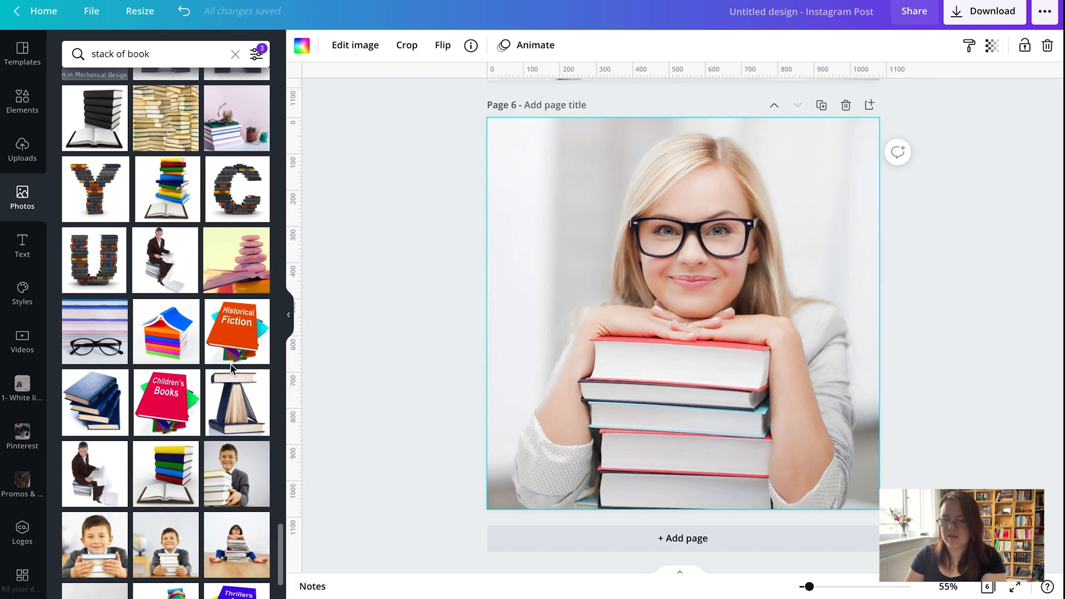
click(177, 52)
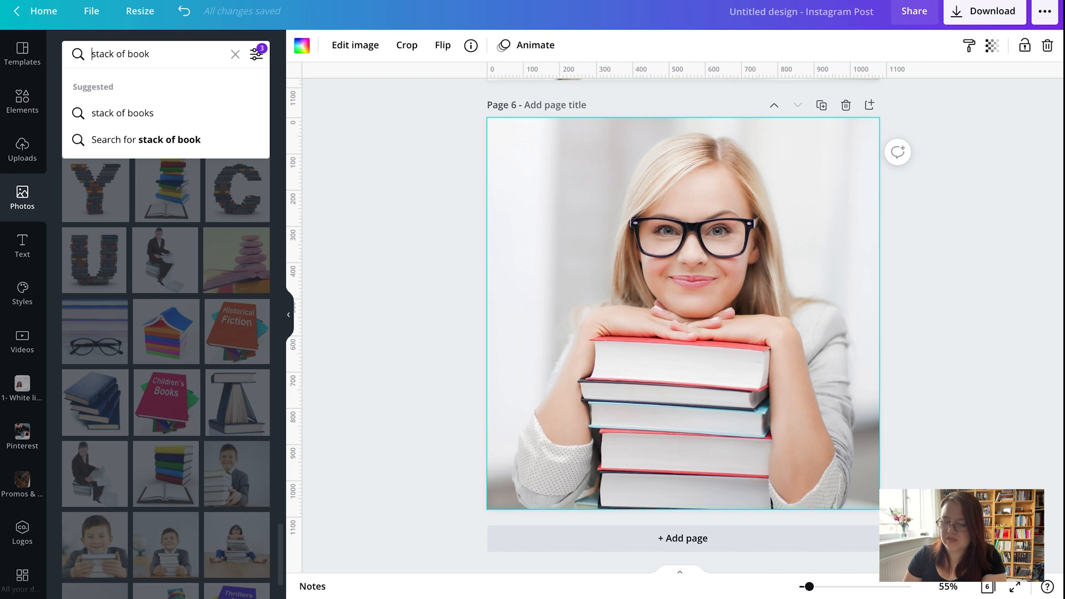
scroll(492, 164, up, 5)
scroll(493, 164, down, 4)
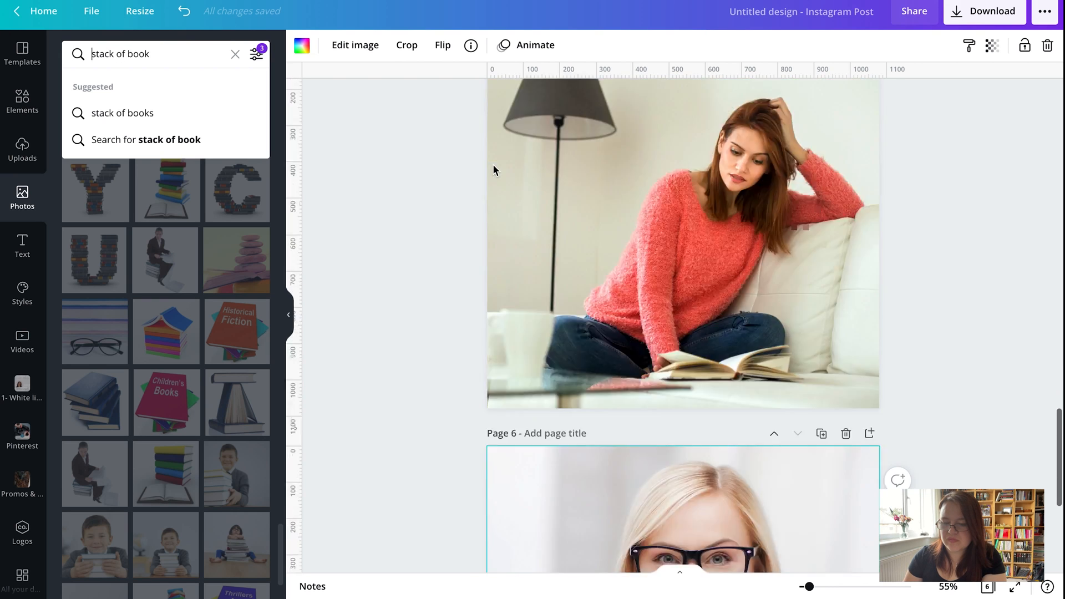
scroll(492, 164, down, 2)
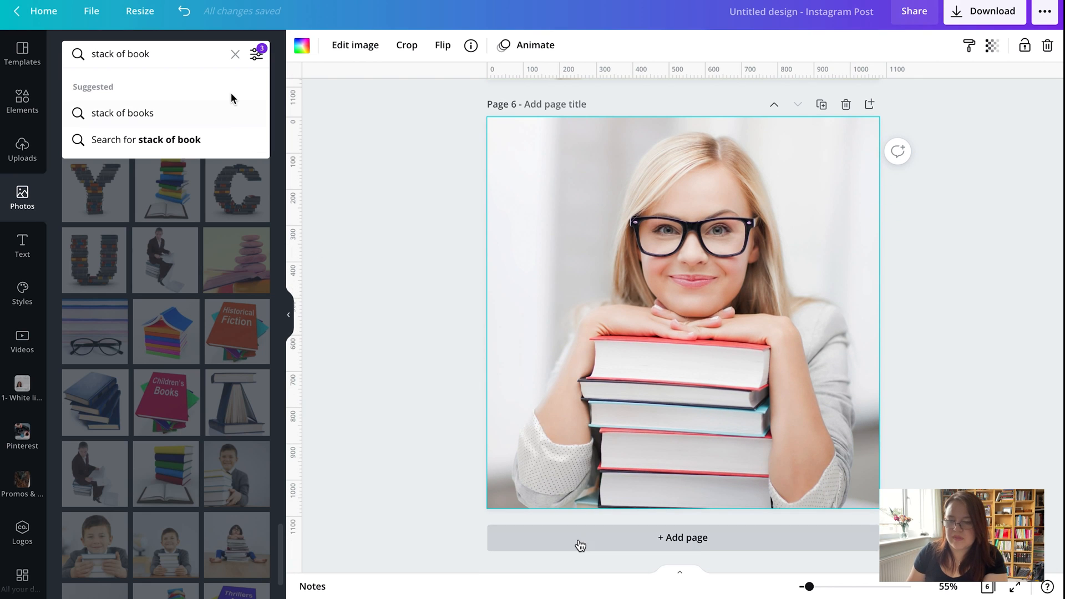
triple_click(161, 54)
triple_click(161, 54)
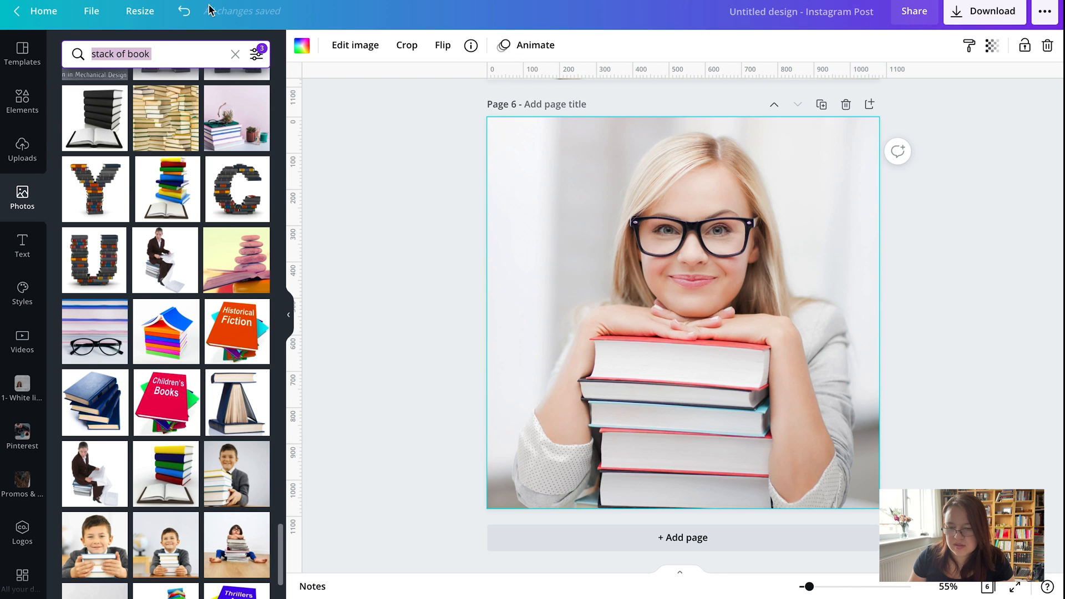
Step: Add a seventh page and fill it with the pink-background photo of stacked books topped with glasses and a glass terrarium
drag(236, 118, 235, 141)
click(614, 547)
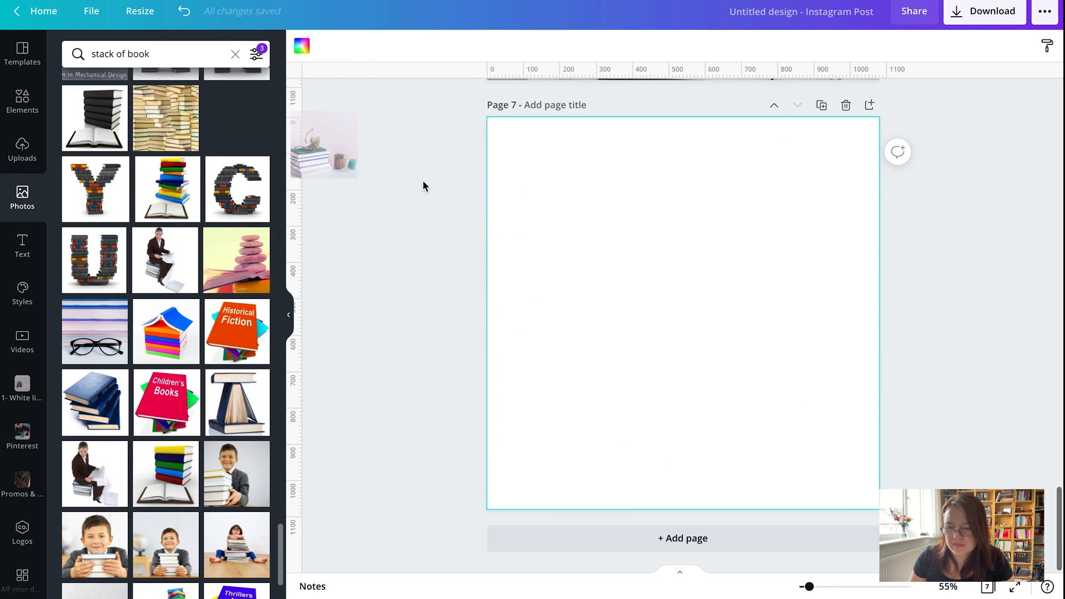
drag(422, 181, 502, 208)
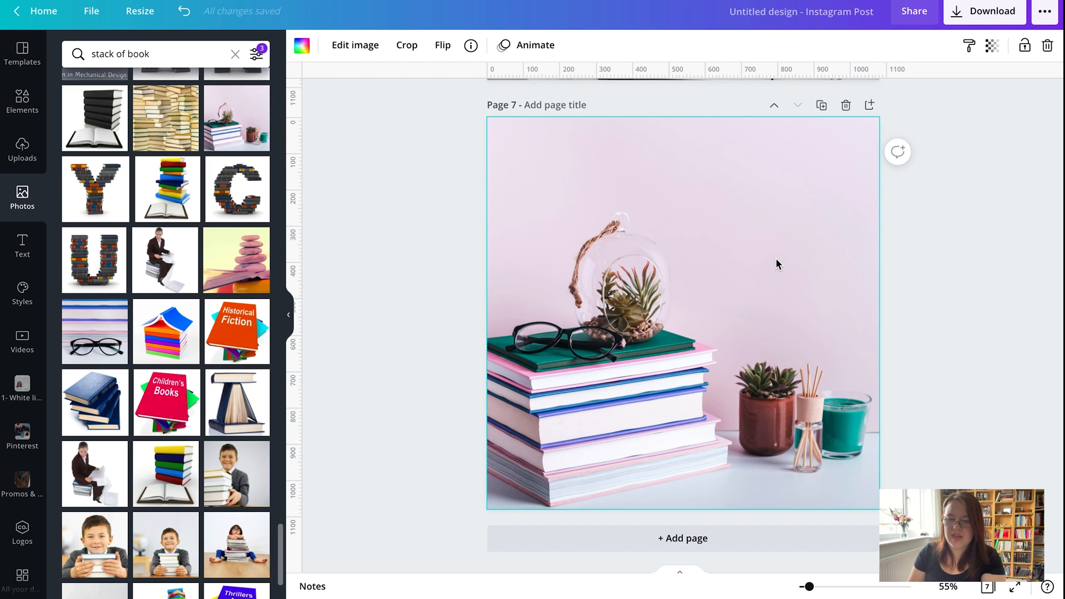
Step: Examine more of the stack of book photo results for further styled book images
scroll(122, 400, down, 7)
scroll(120, 398, down, 4)
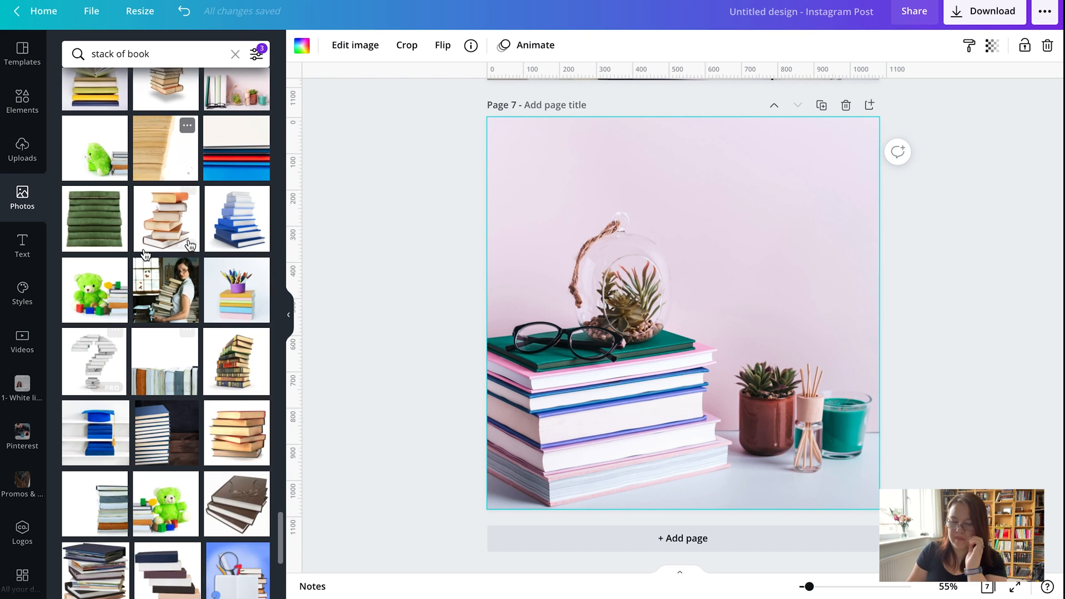
scroll(204, 345, down, 3)
scroll(204, 345, down, 7)
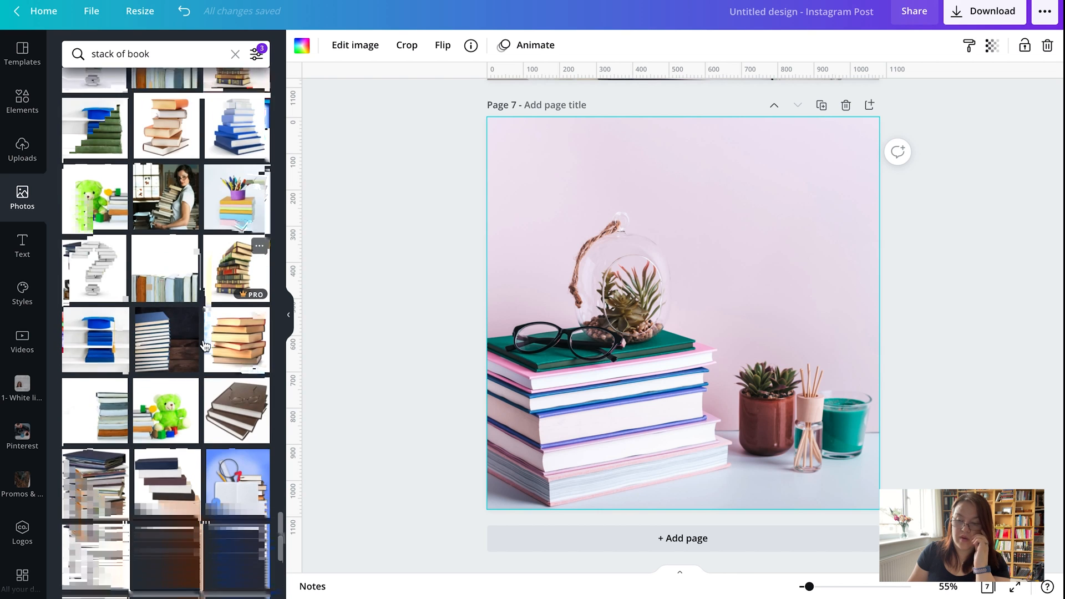
scroll(205, 346, down, 5)
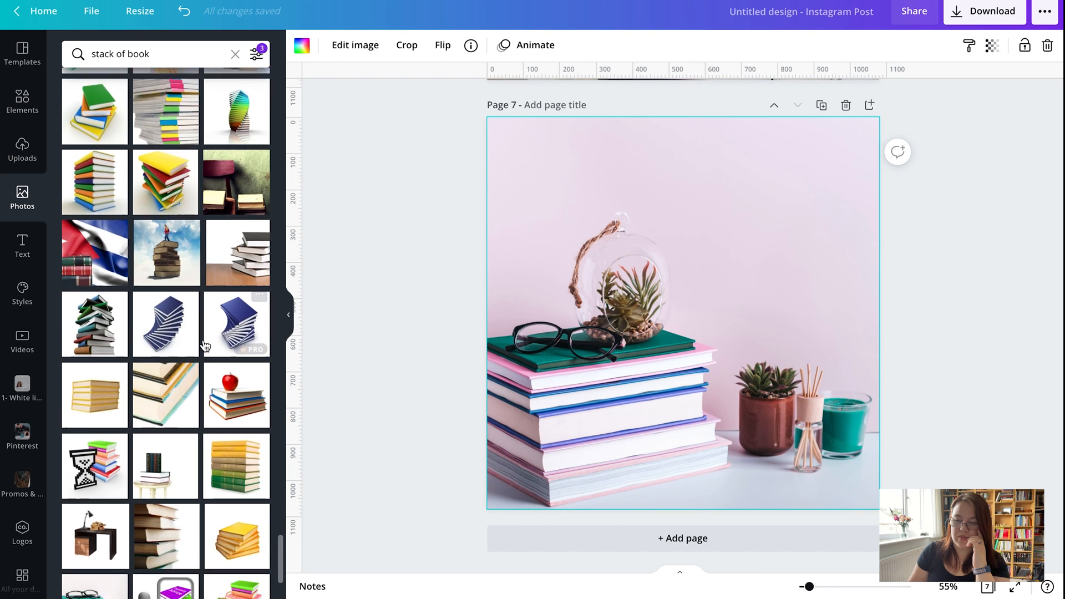
scroll(205, 346, down, 4)
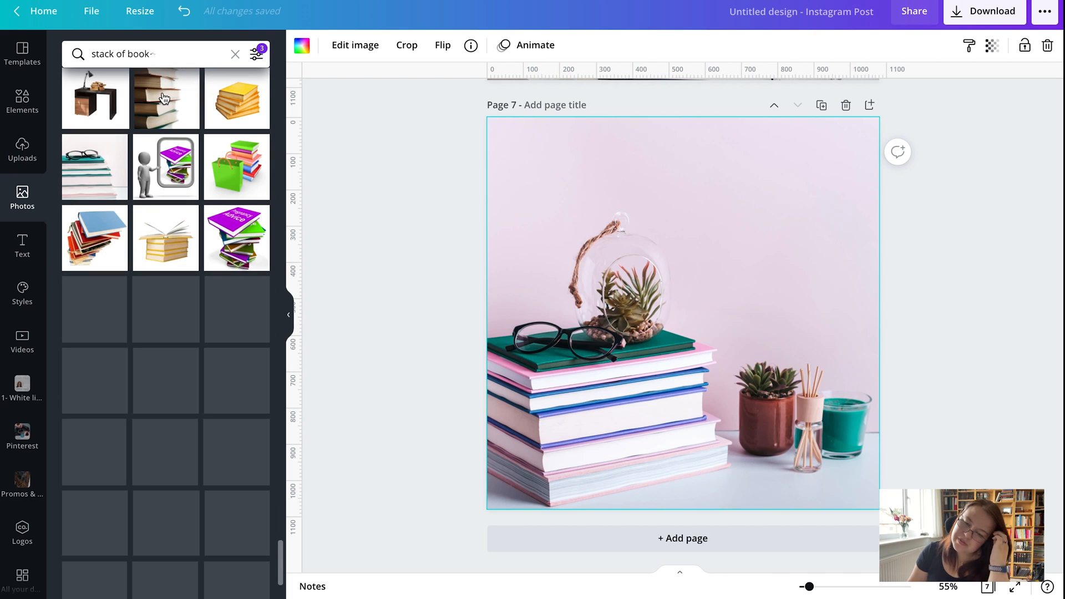
click(158, 54)
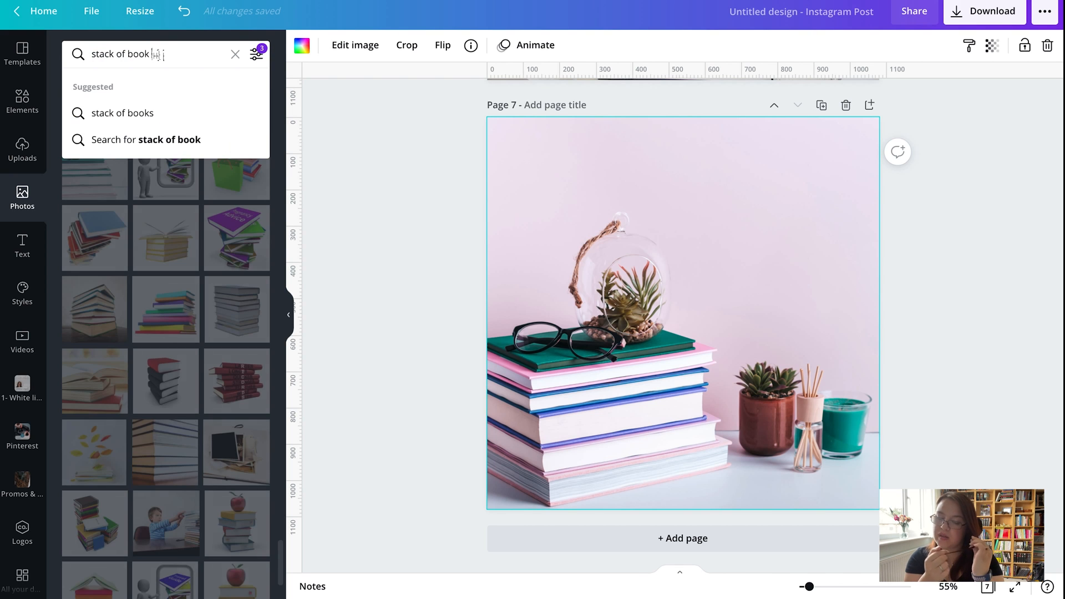
drag(159, 55, 63, 57)
text(books)
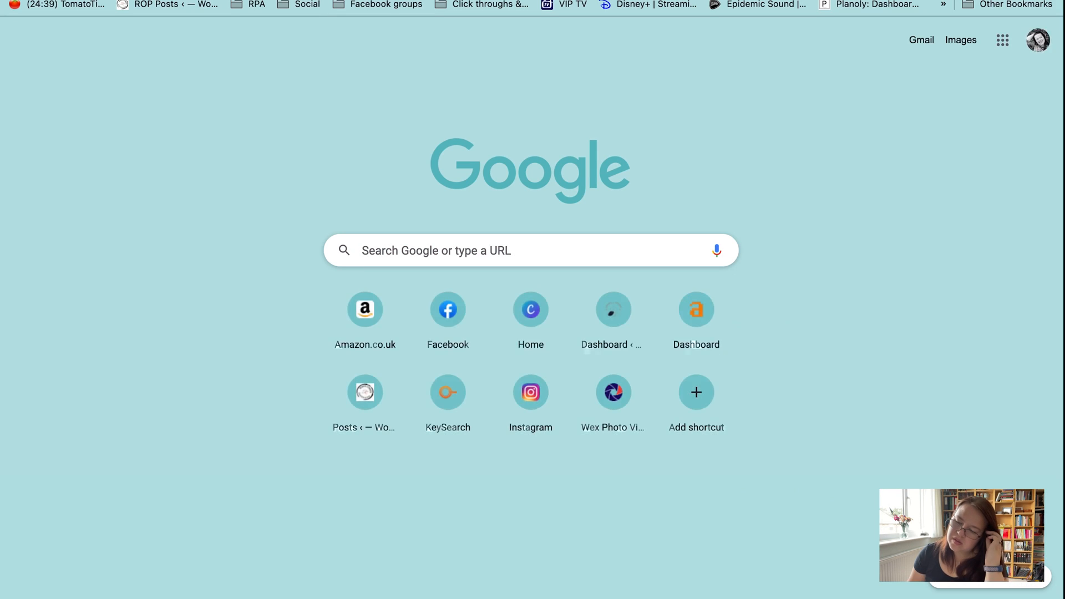
Step: Switch to a new browser page and search Google for images of books
text(images)
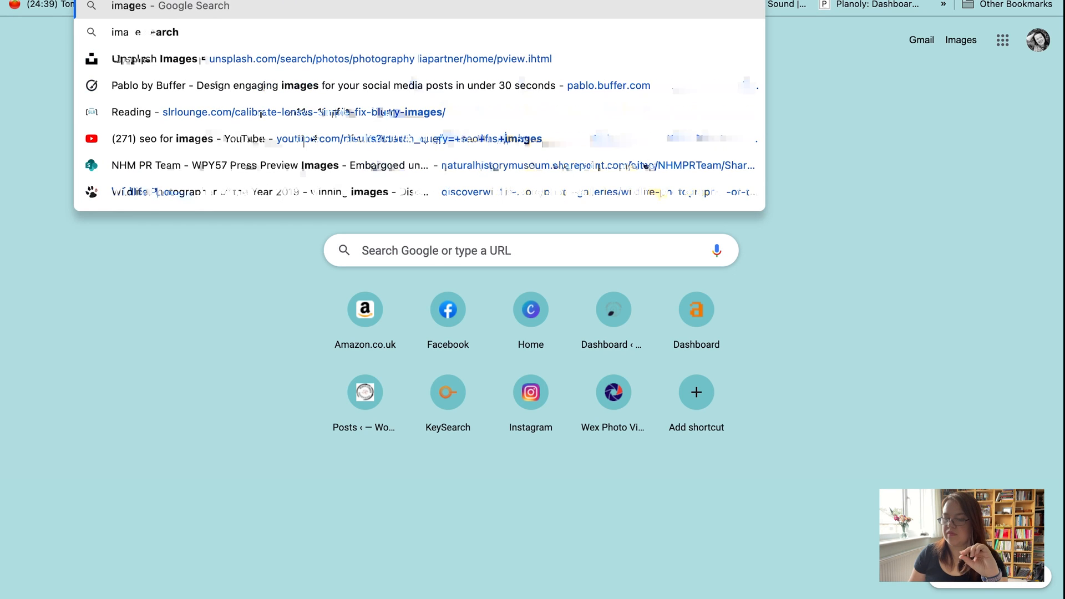
text( of boo)
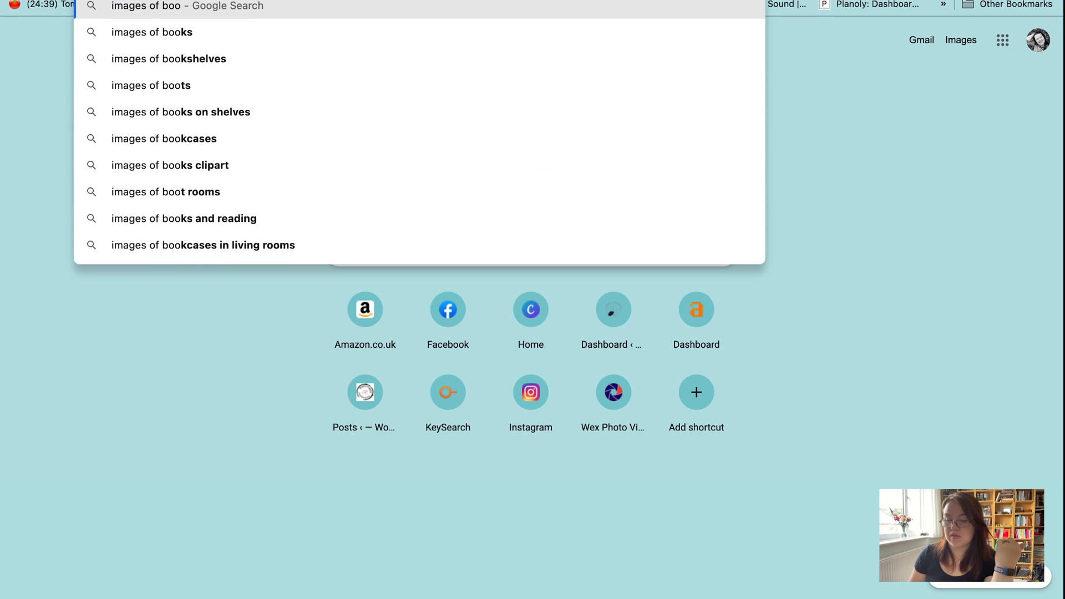
text(ks)
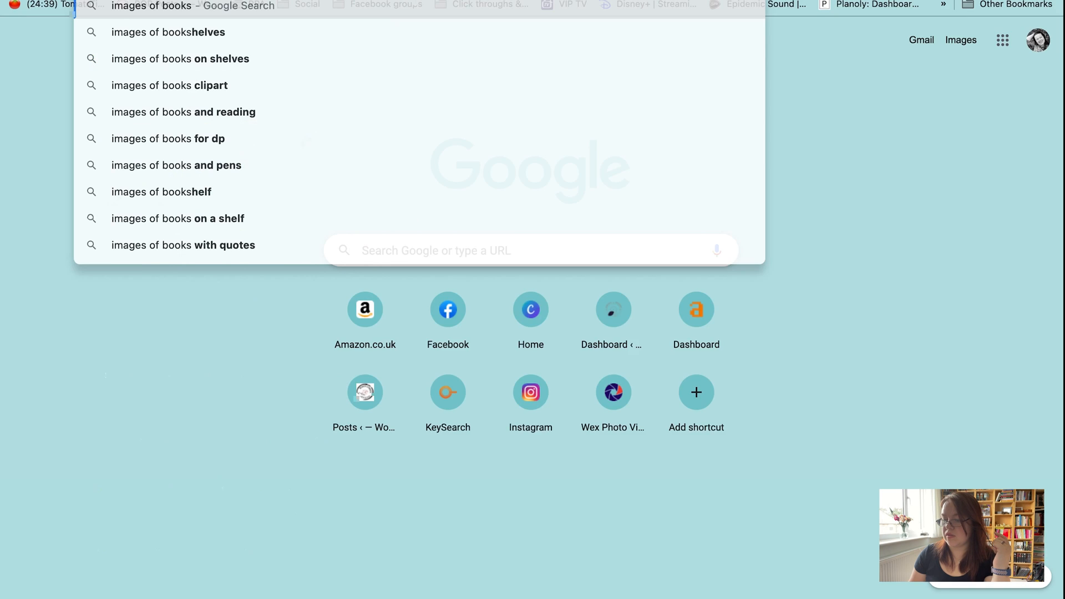
key(Return)
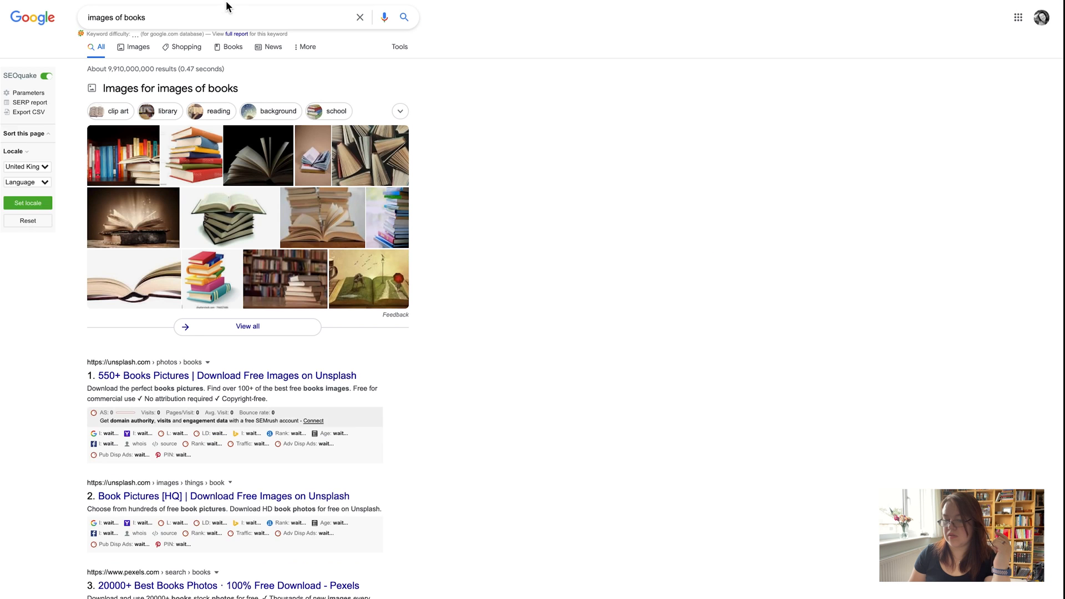
Step: Show only the image results for images of books and look through the pictures for ideas
click(226, 14)
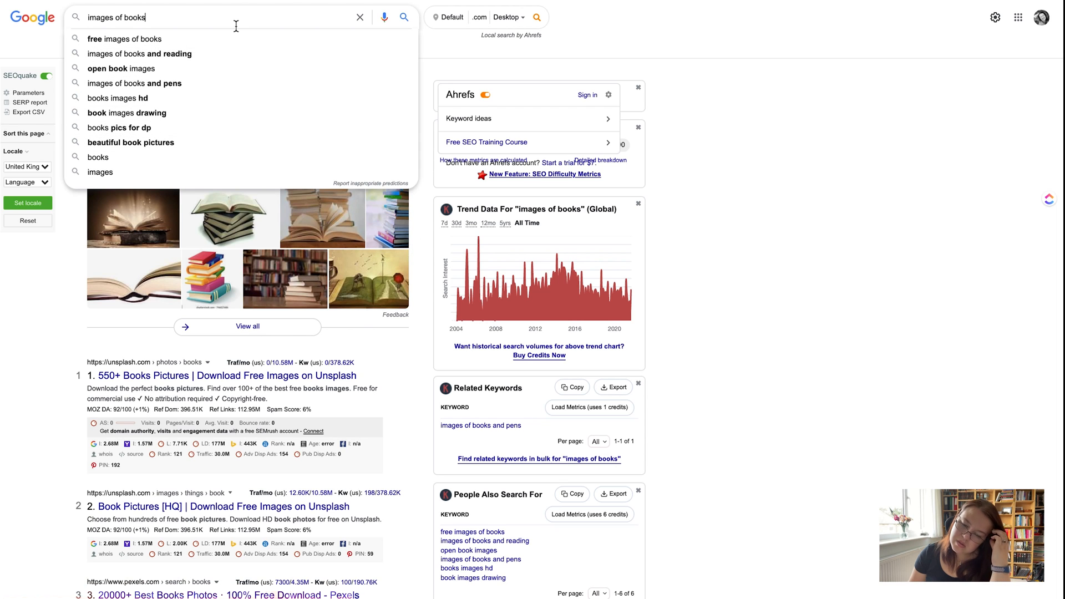
click(420, 238)
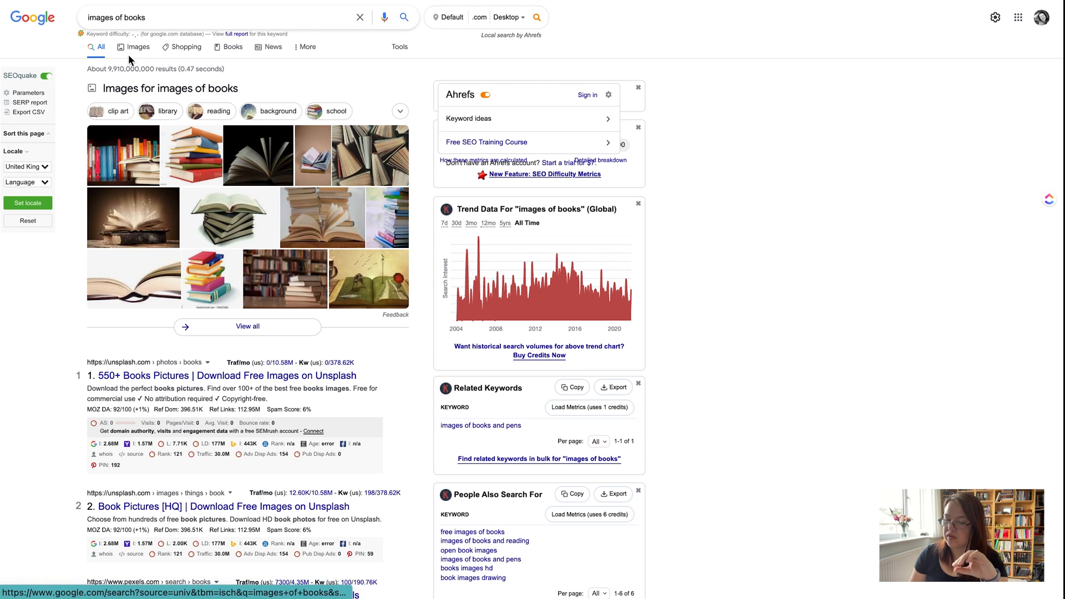
click(130, 53)
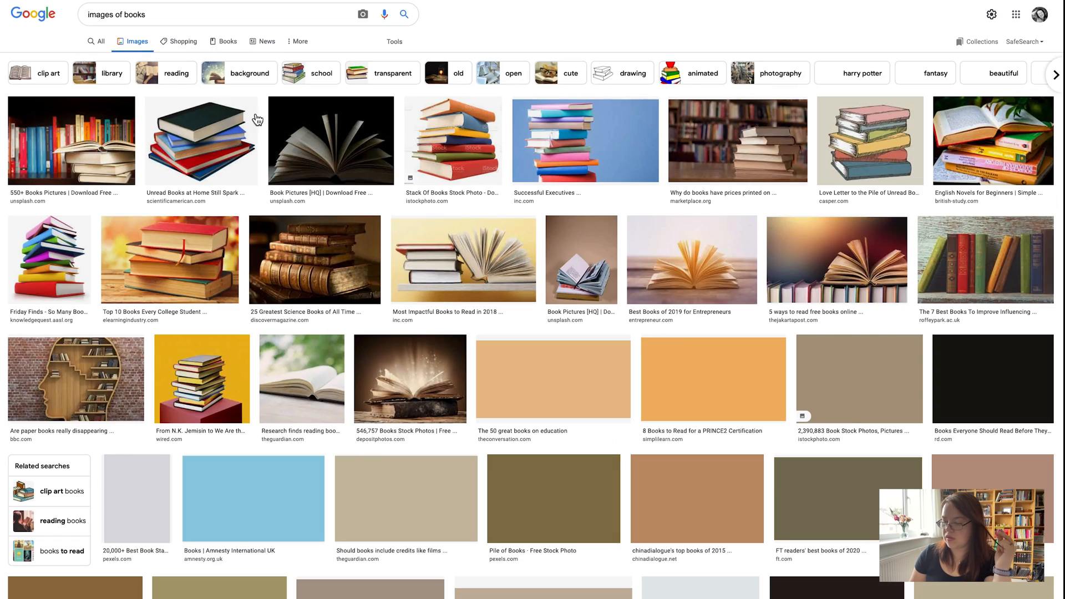
scroll(311, 140, down, 6)
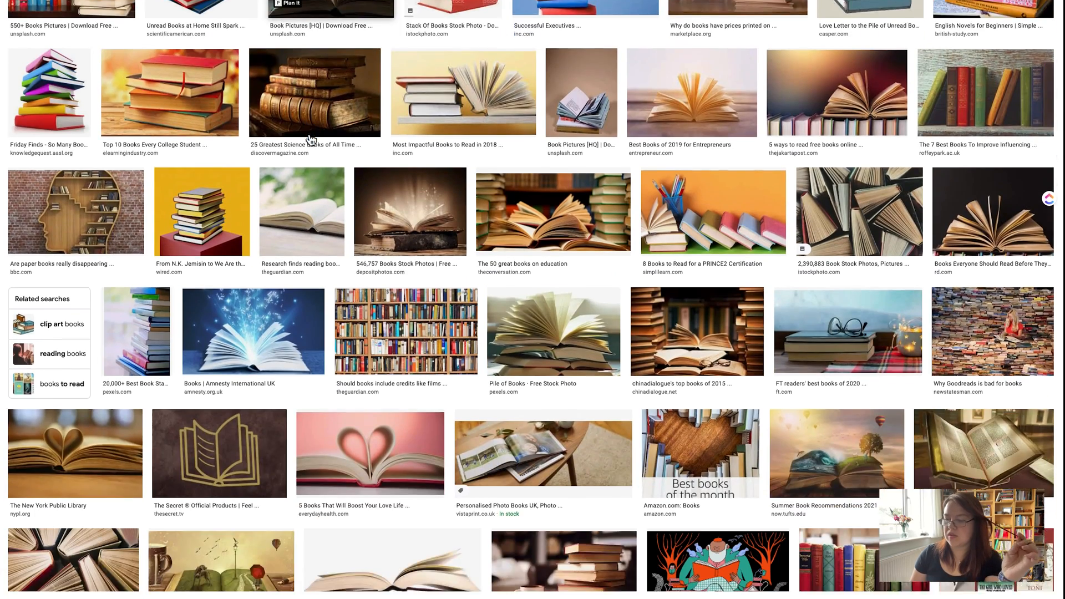
Step: Look through more of Google's book pictures for stacks, open books and other styling ideas
scroll(311, 140, down, 4)
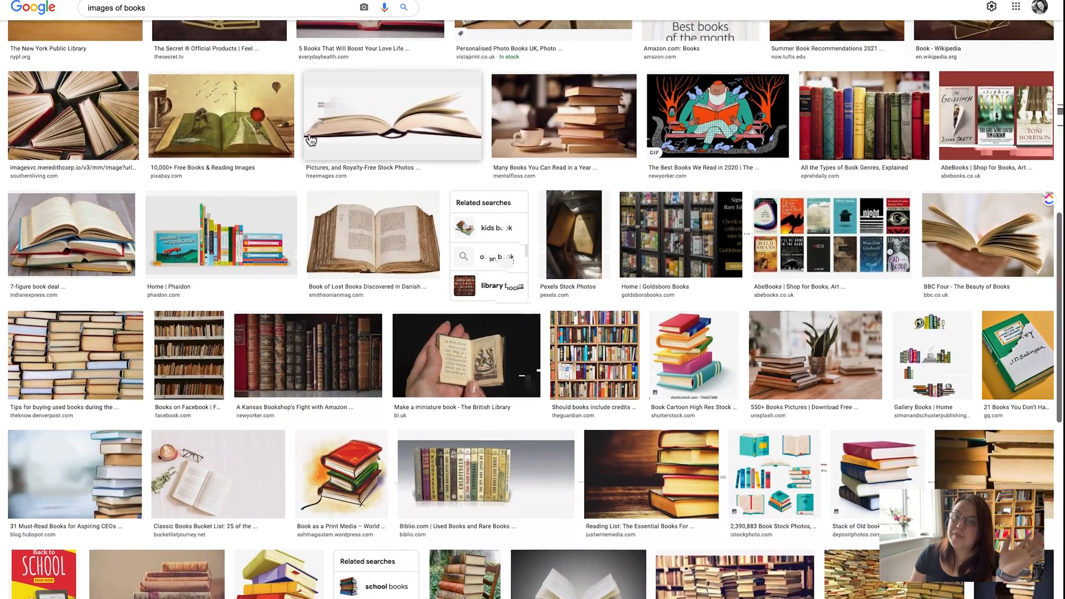
scroll(311, 140, down, 8)
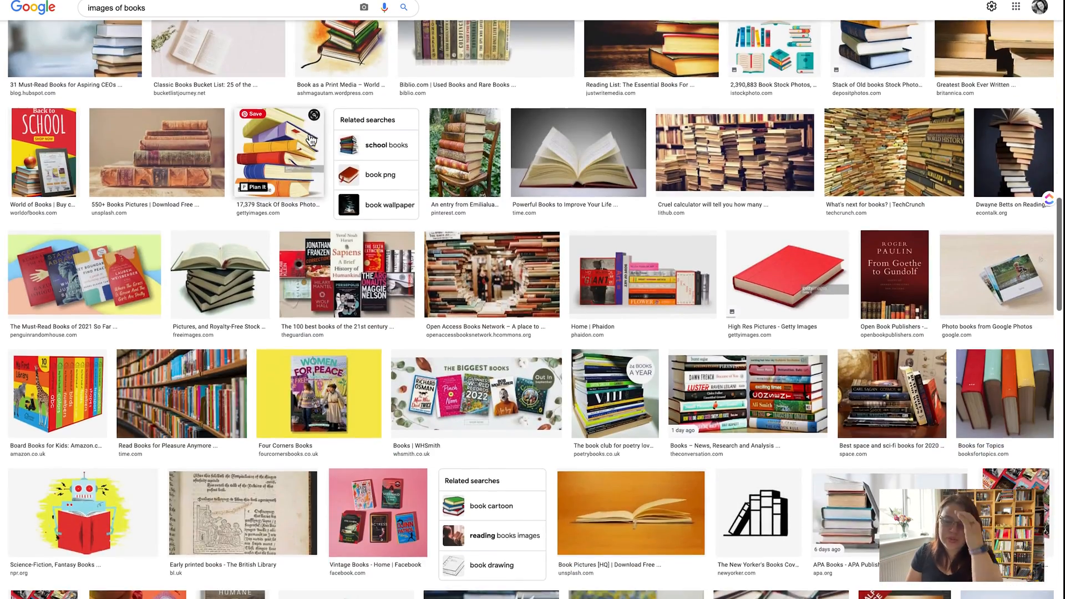
scroll(311, 140, up, 2)
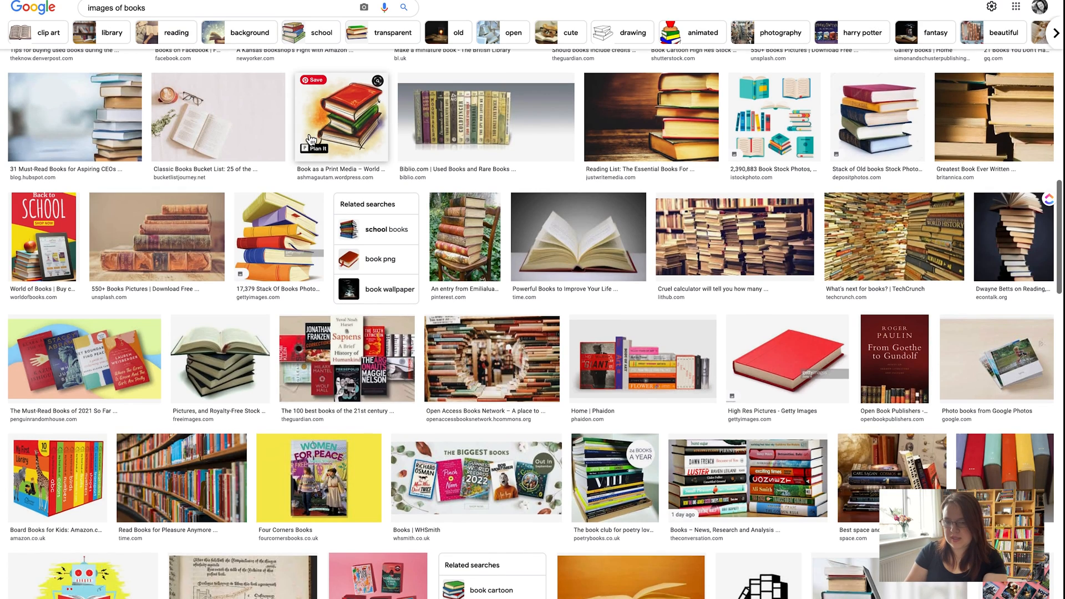
scroll(311, 139, down, 4)
scroll(311, 140, down, 1)
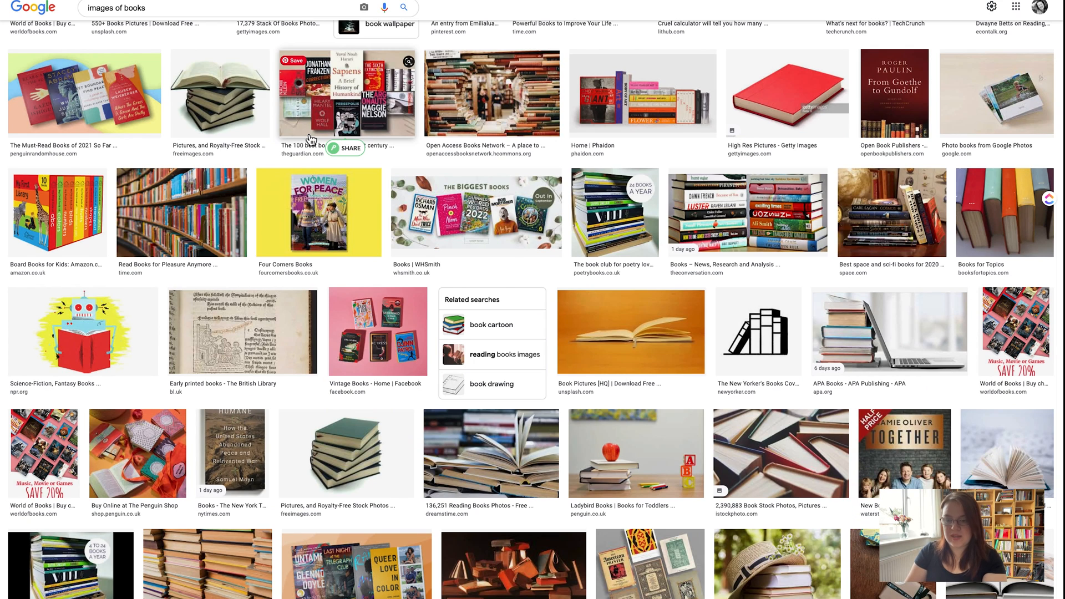
scroll(311, 140, down, 1)
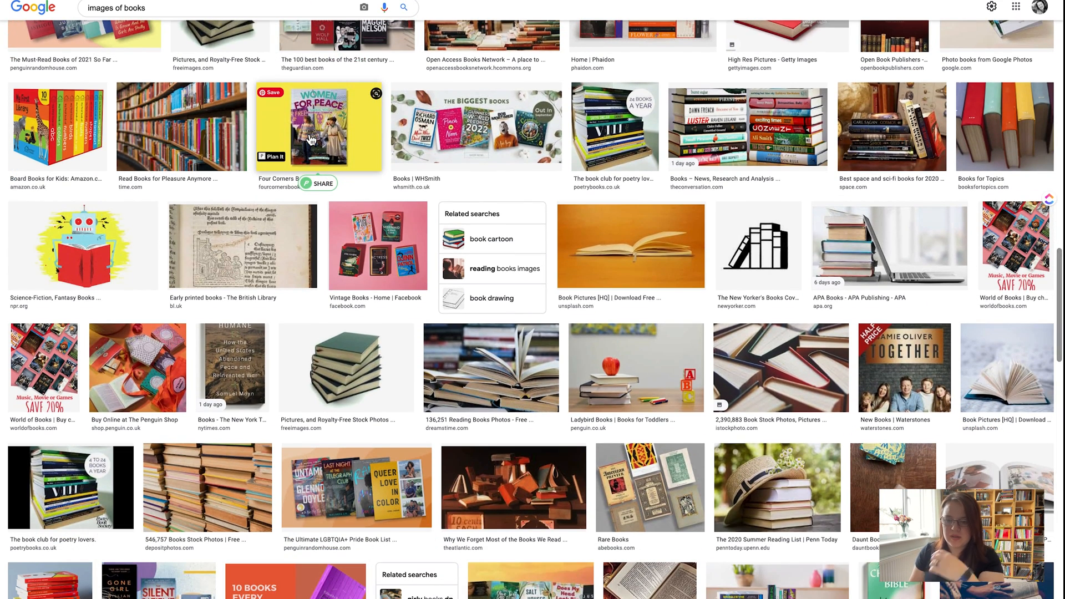
scroll(311, 139, up, 1)
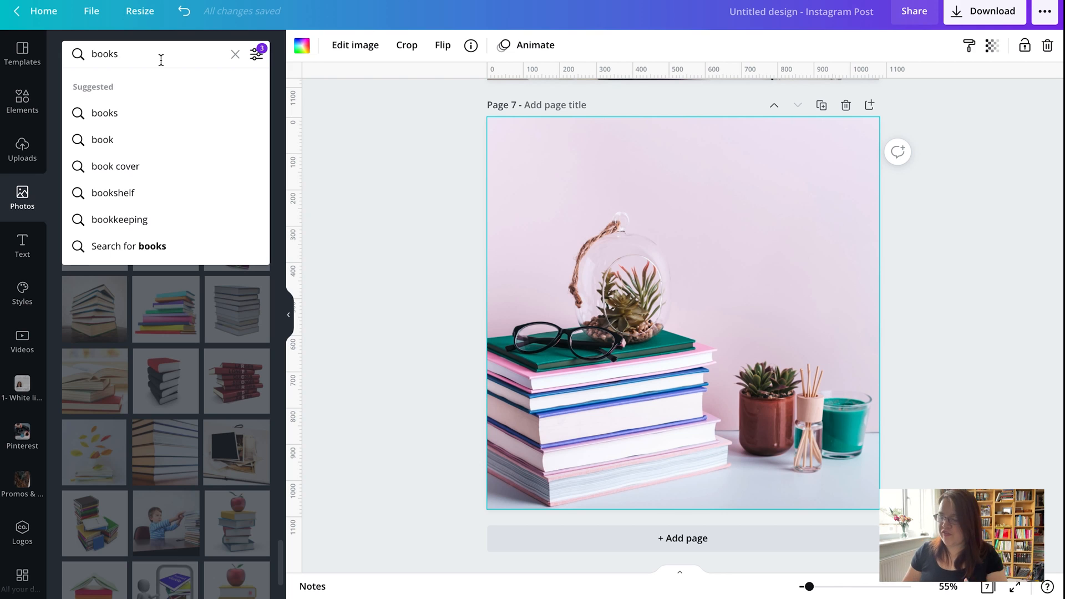
Step: Search the Canva photos for "stack of books with laptop" and replace page 7's photo with the stepped book stack beside a half-open laptop
key(BackSpace)
key(BackSpace)
key(BackSpace)
key(BackSpace)
key(BackSpace)
text(stack)
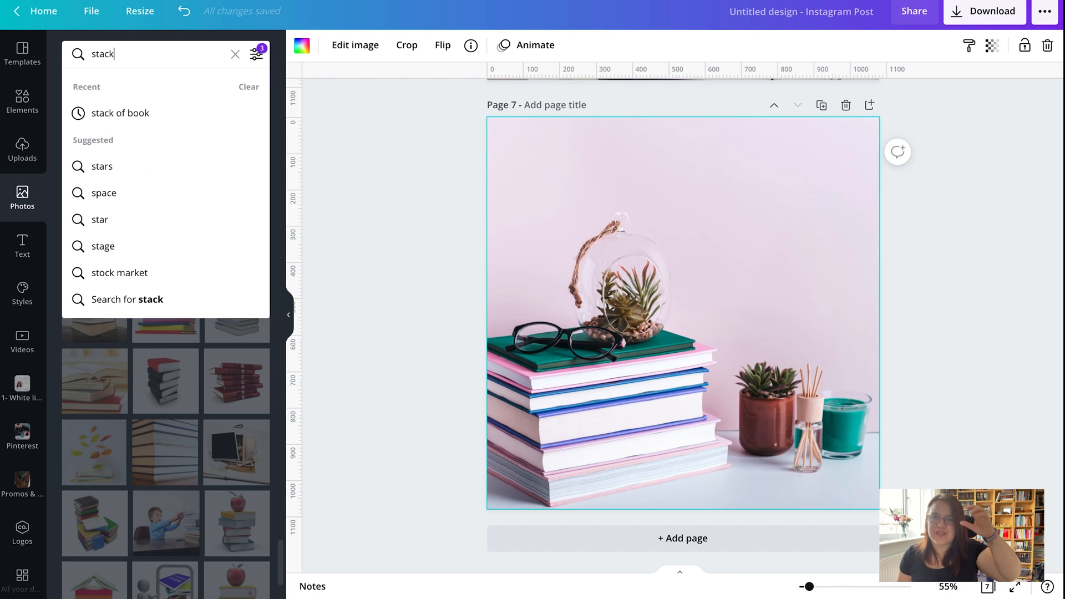
text( of boo)
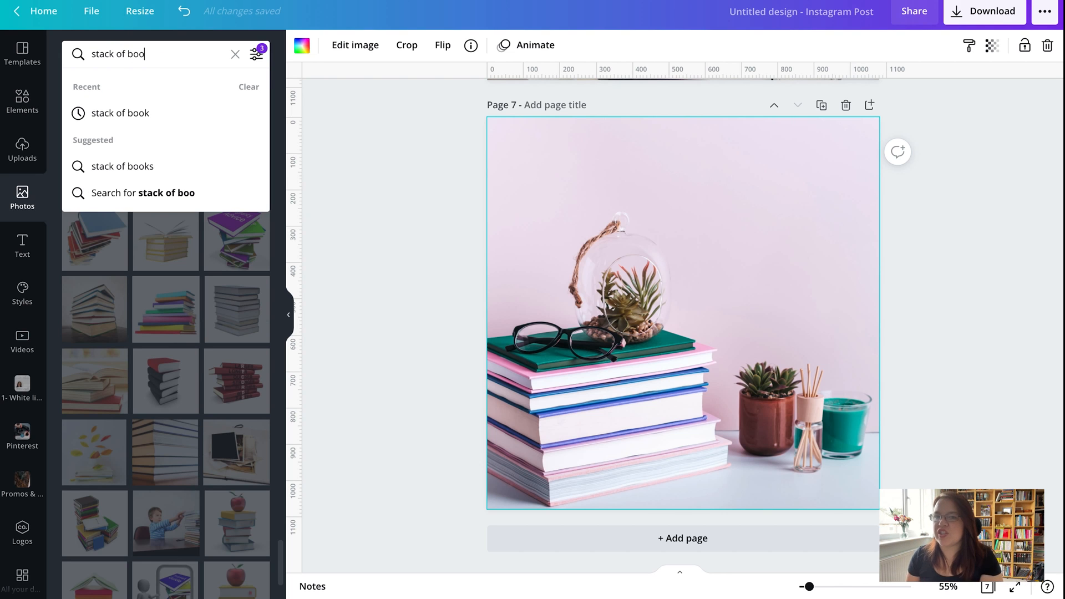
text(ks with l)
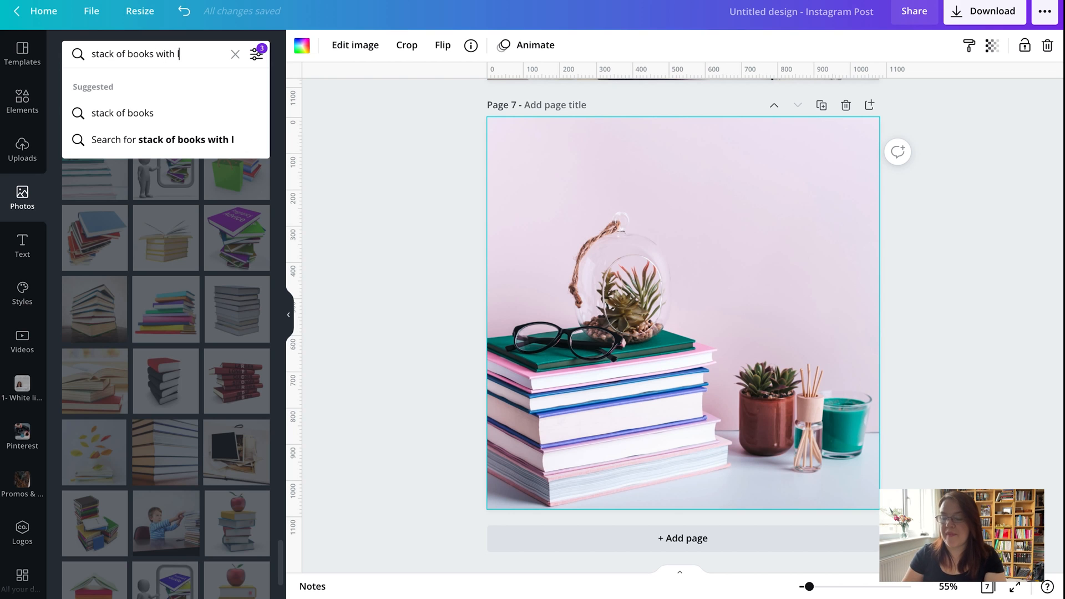
text(aptop)
key(Return)
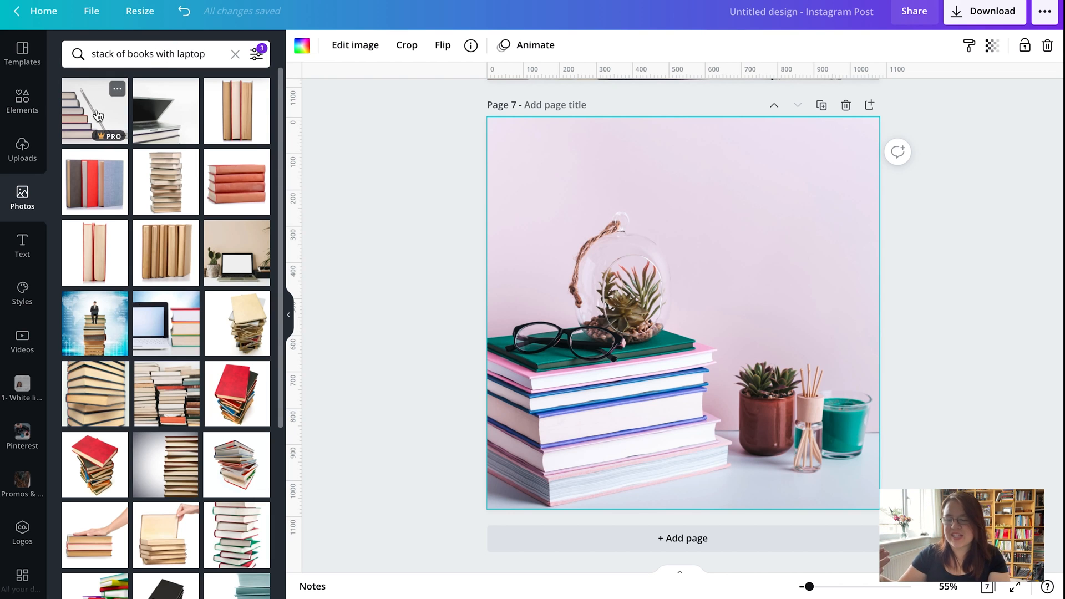
drag(97, 114, 521, 321)
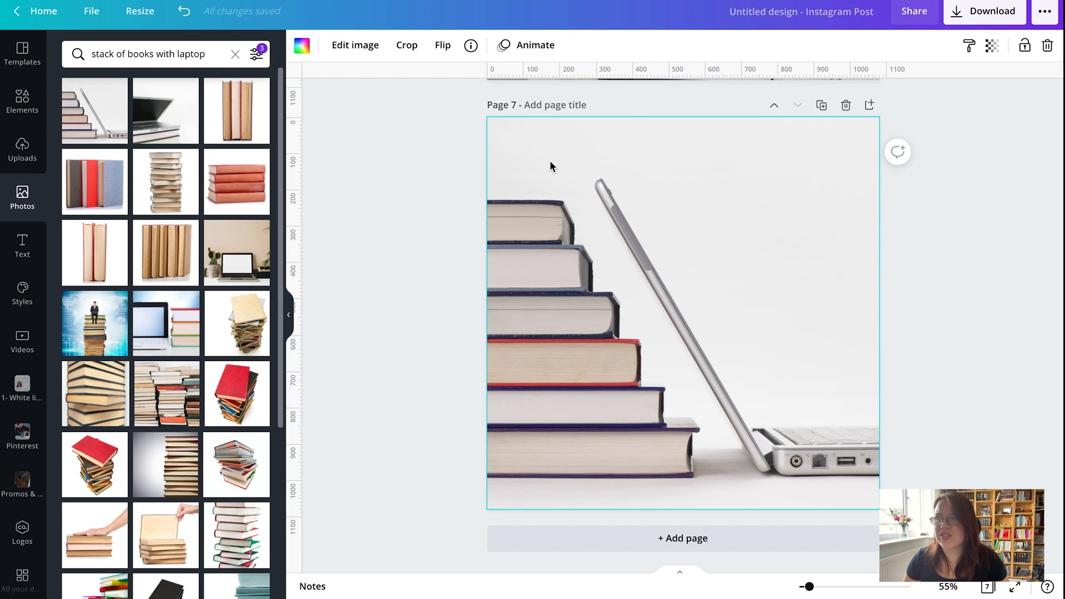
Step: Look through more of the stack of books with laptop results and search the photos for "blogging"
scroll(201, 428, down, 5)
scroll(200, 428, down, 3)
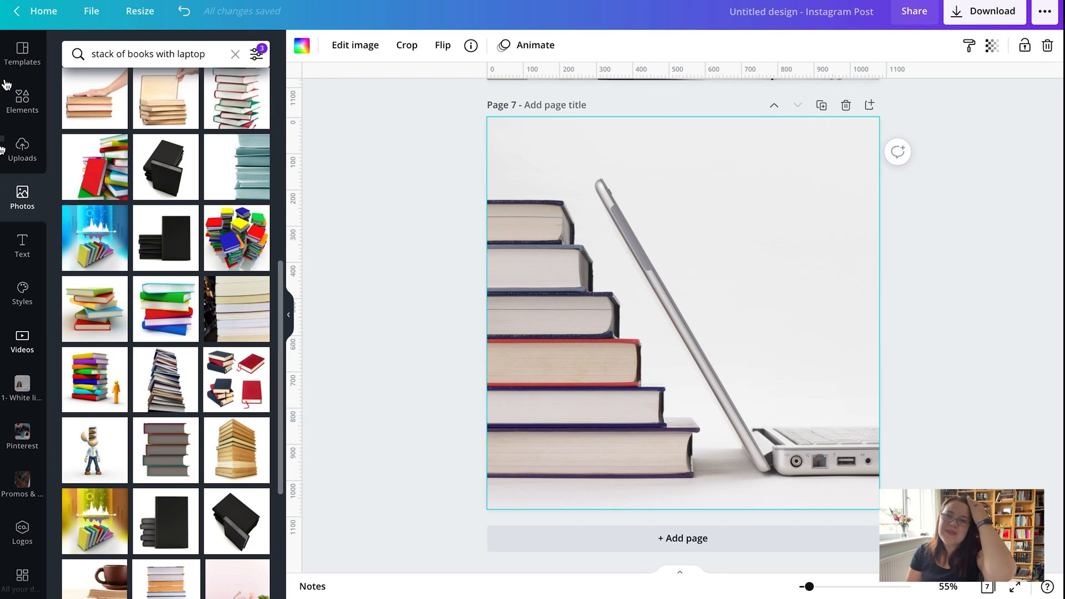
scroll(587, 267, up, 1)
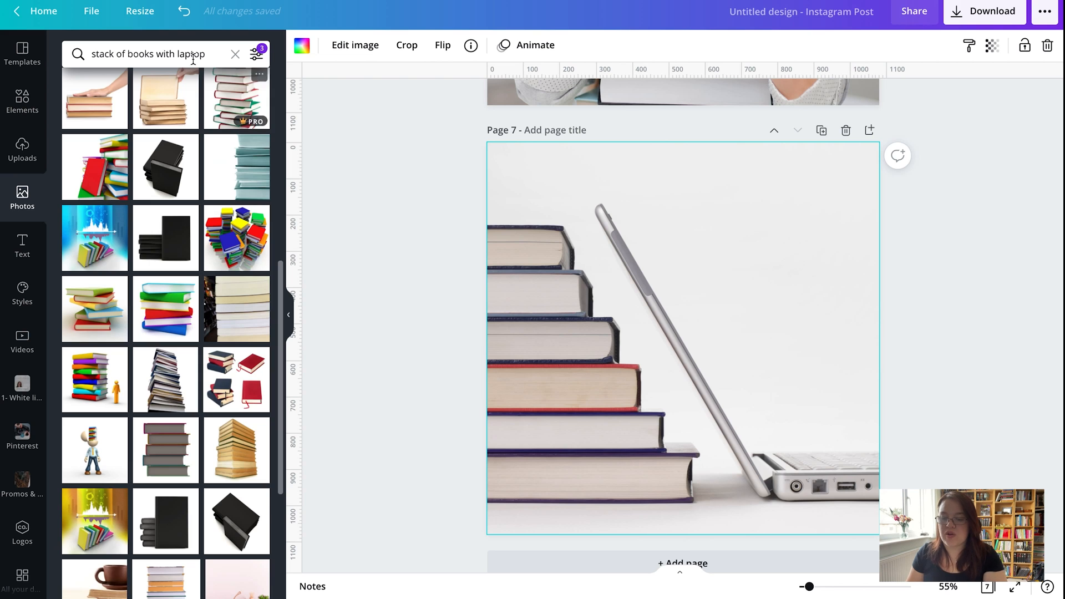
click(149, 54)
text(blogging)
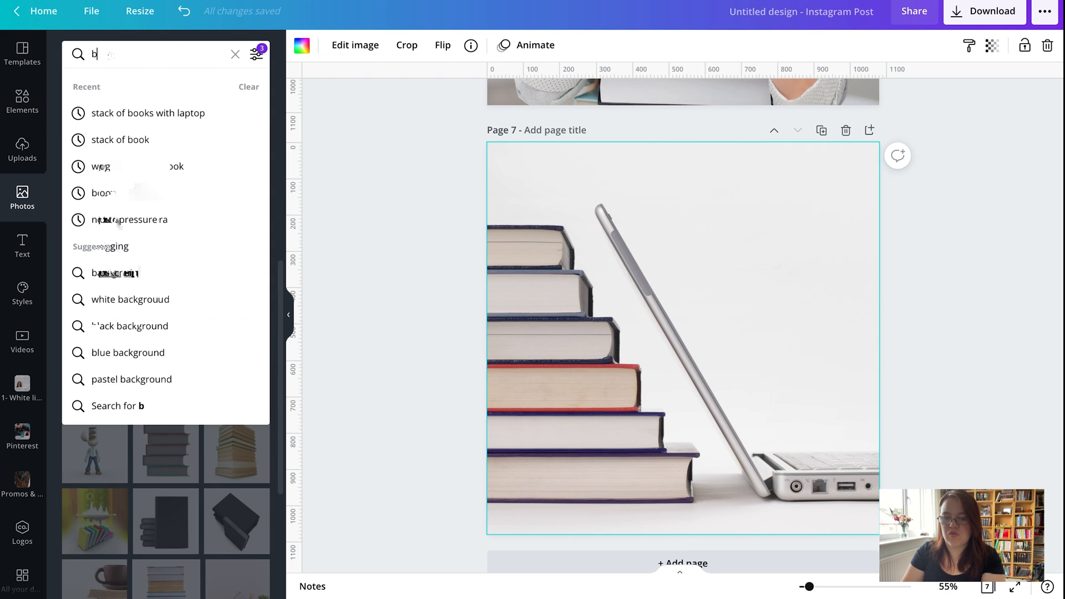
key(Return)
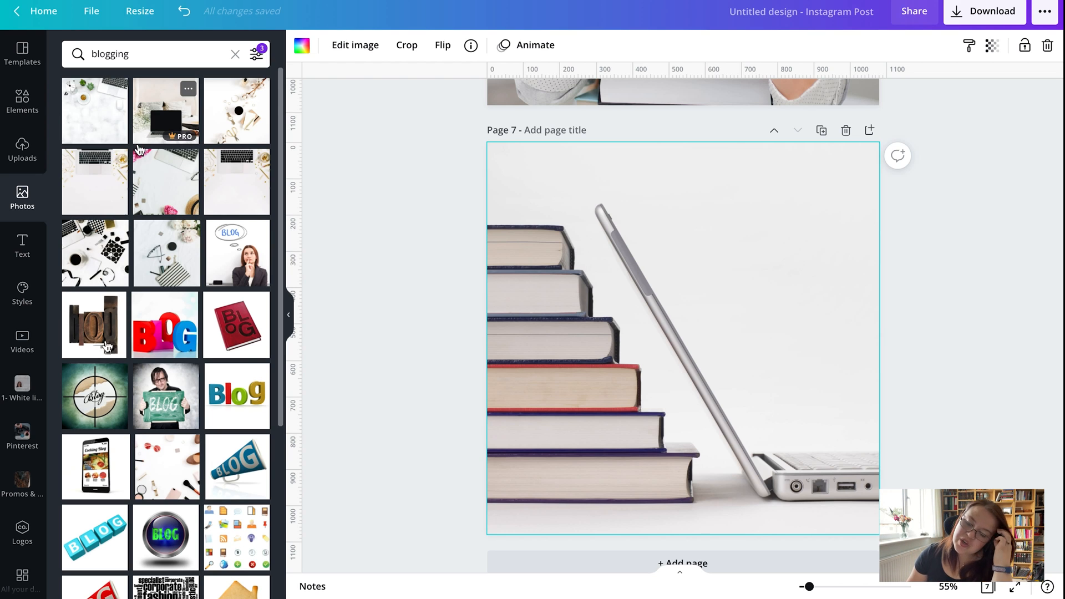
Step: Add an eighth page and fill it with the blogging photo of a woman writing at a white desk, seen from above
scroll(138, 382, down, 4)
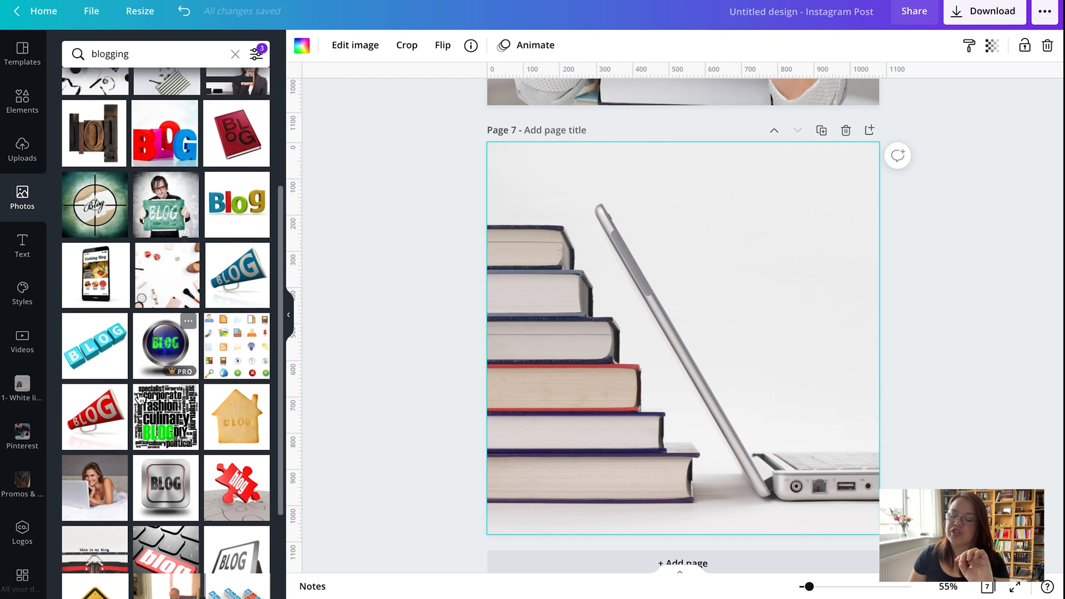
scroll(138, 396, down, 6)
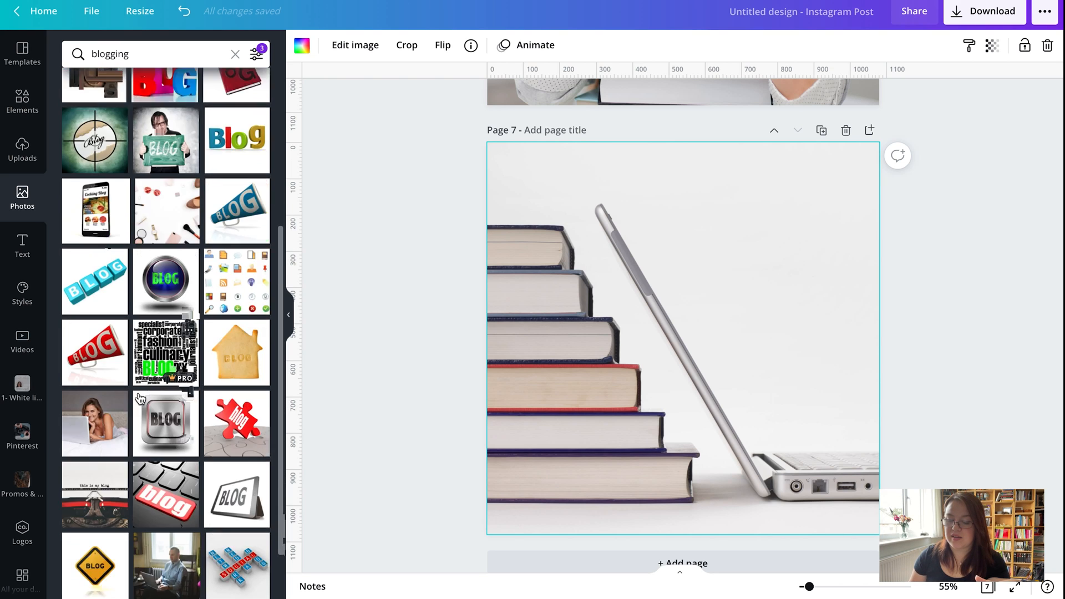
scroll(140, 398, down, 2)
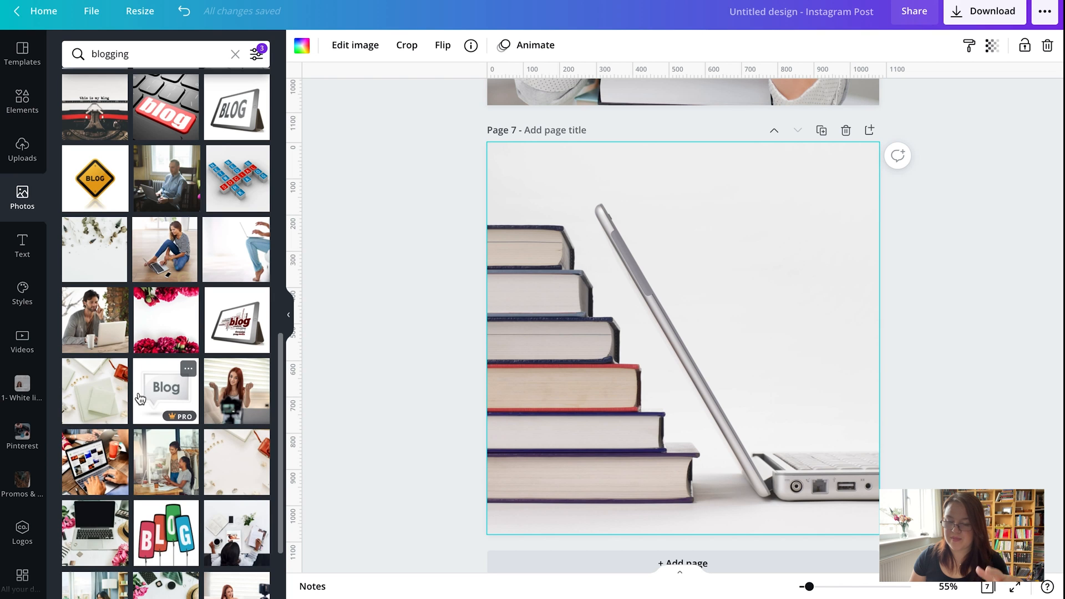
scroll(140, 398, down, 4)
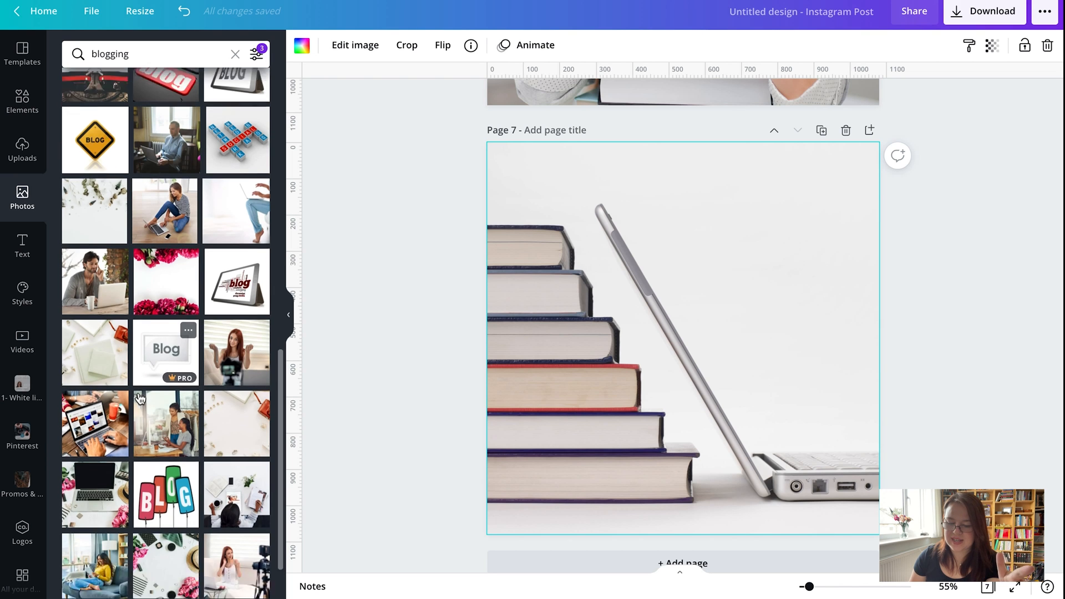
scroll(140, 399, down, 3)
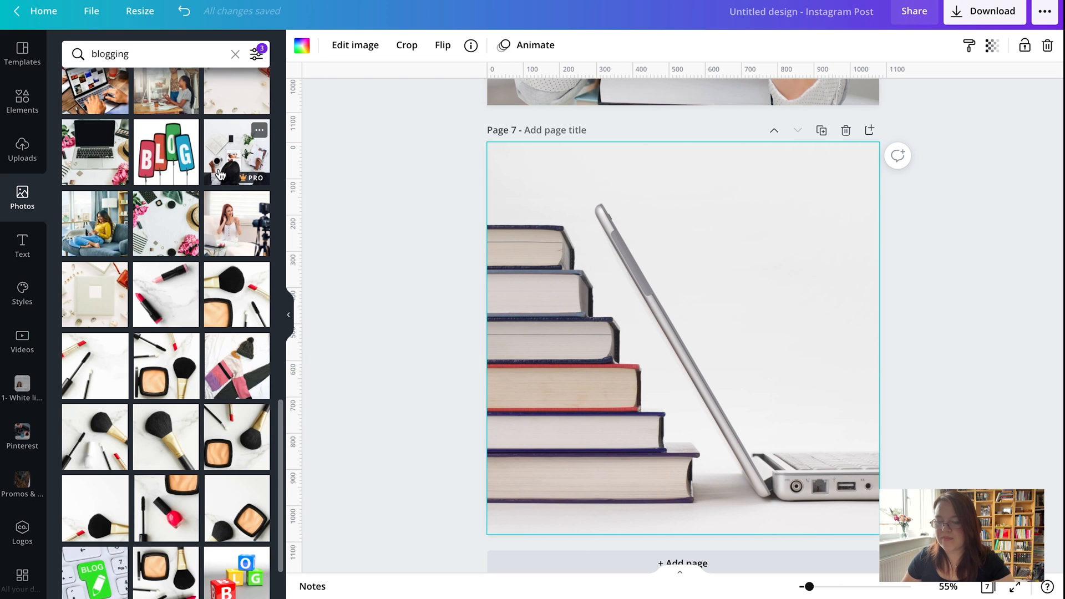
click(553, 564)
drag(237, 151, 507, 245)
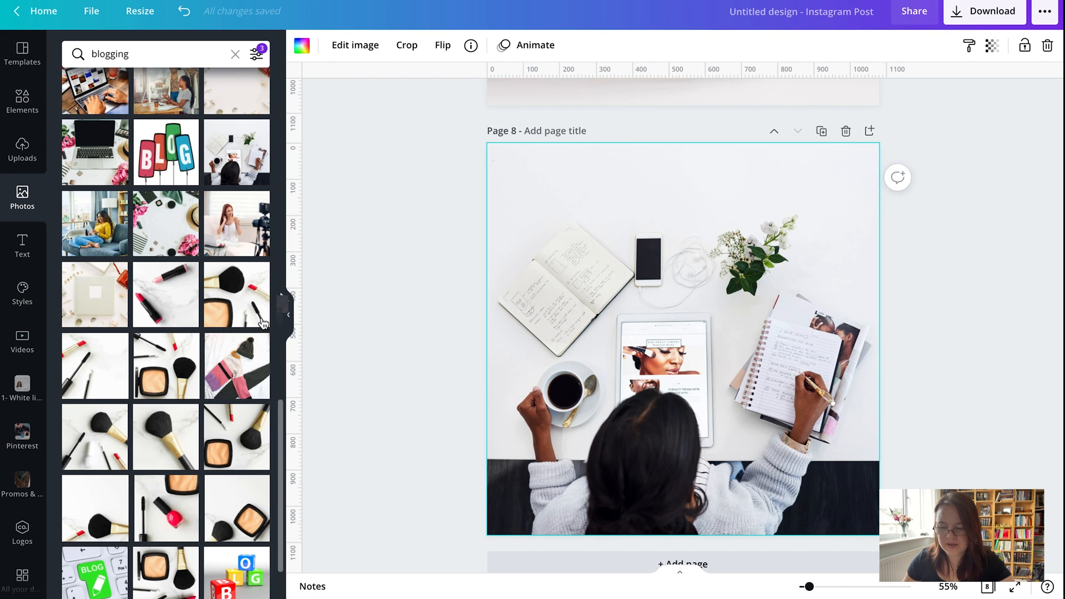
Step: Replace page 8's photo with the woman in a sleep mask using a laptop on a bed
scroll(218, 400, down, 10)
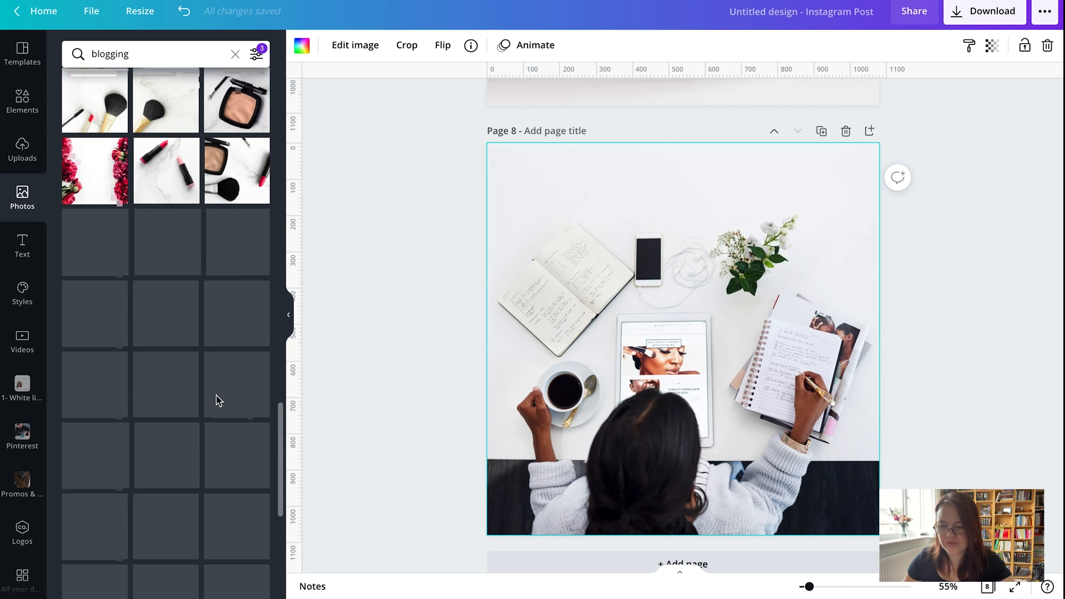
scroll(216, 400, down, 1)
scroll(217, 400, down, 3)
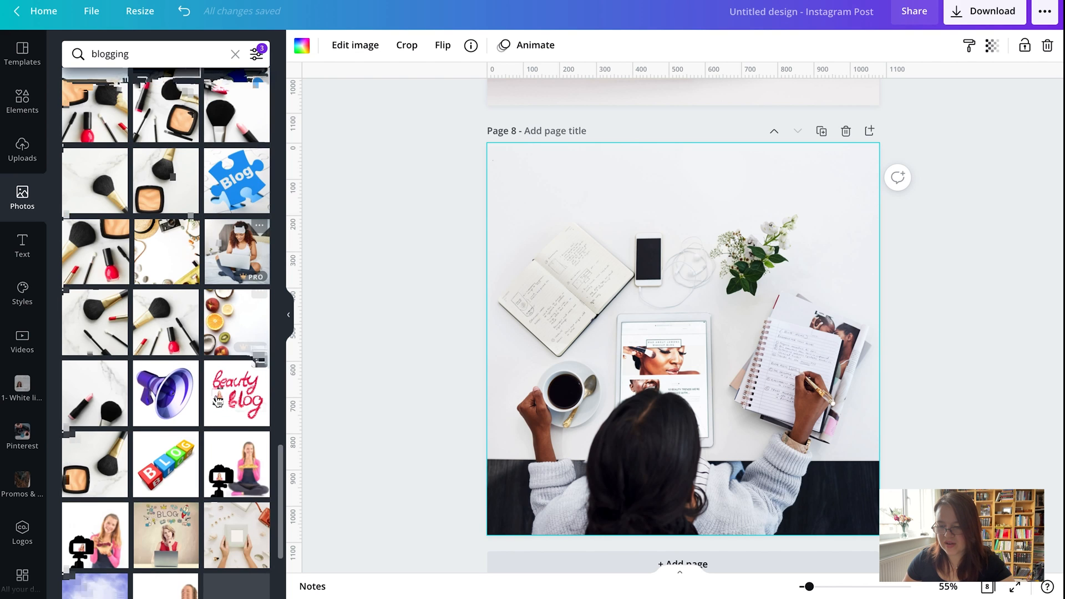
drag(237, 170, 489, 246)
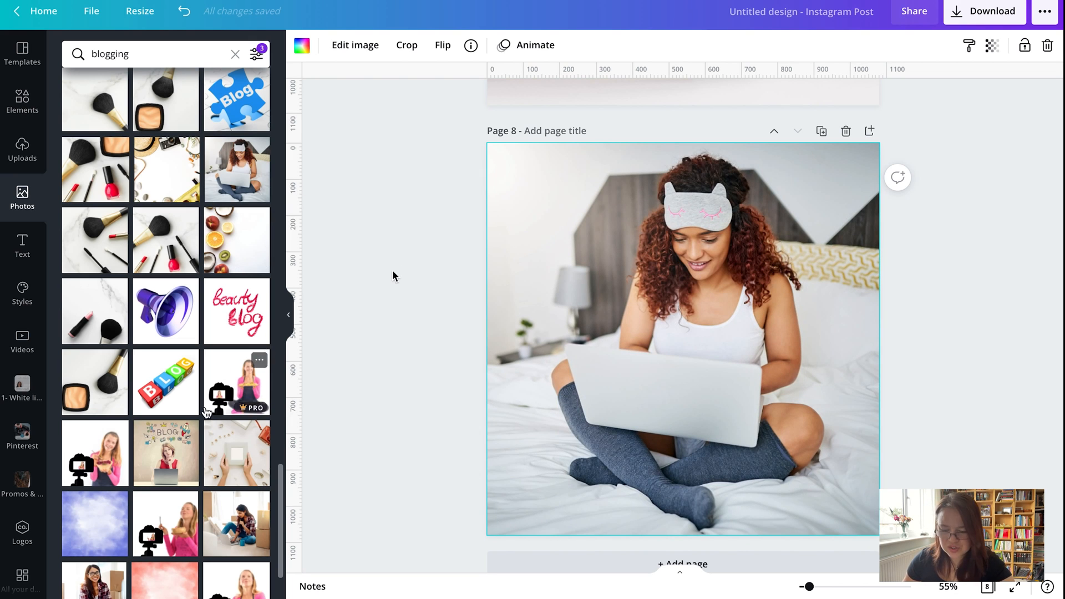
Step: Fill page 8 with the photo of a woman using a laptop on the floor among cardboard boxes
scroll(206, 414, down, 3)
scroll(206, 413, down, 4)
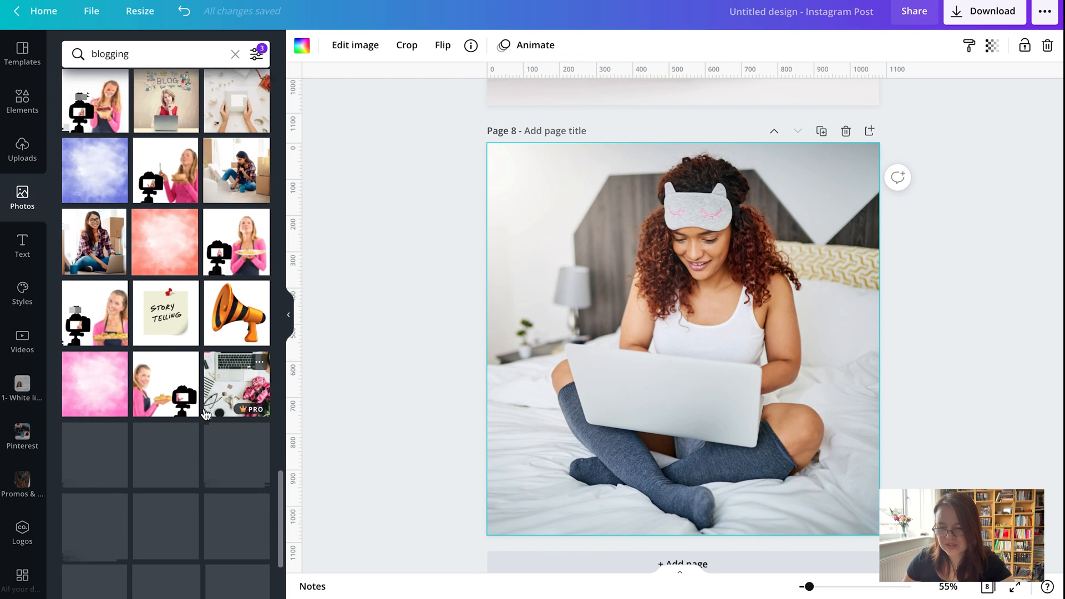
drag(253, 191, 516, 276)
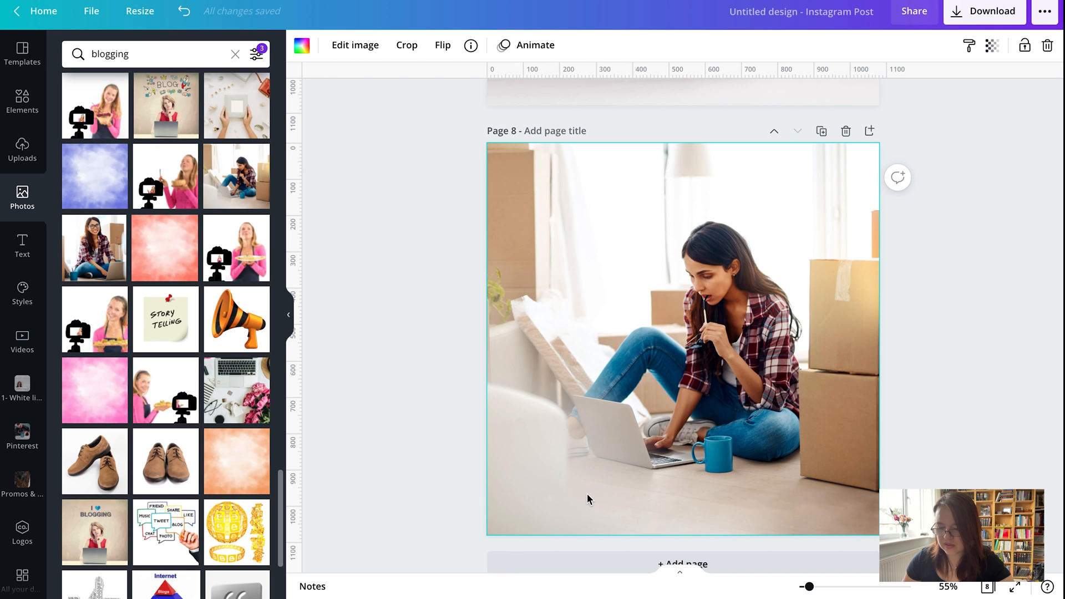
Step: Add a ninth page and search the photos for "blogging messy mom"
click(611, 565)
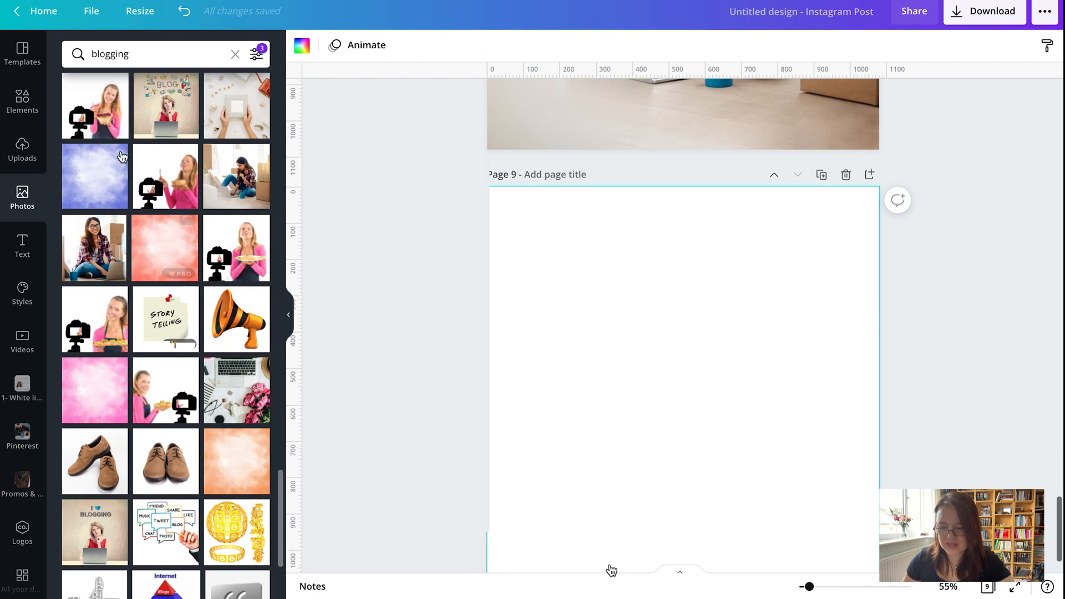
click(154, 53)
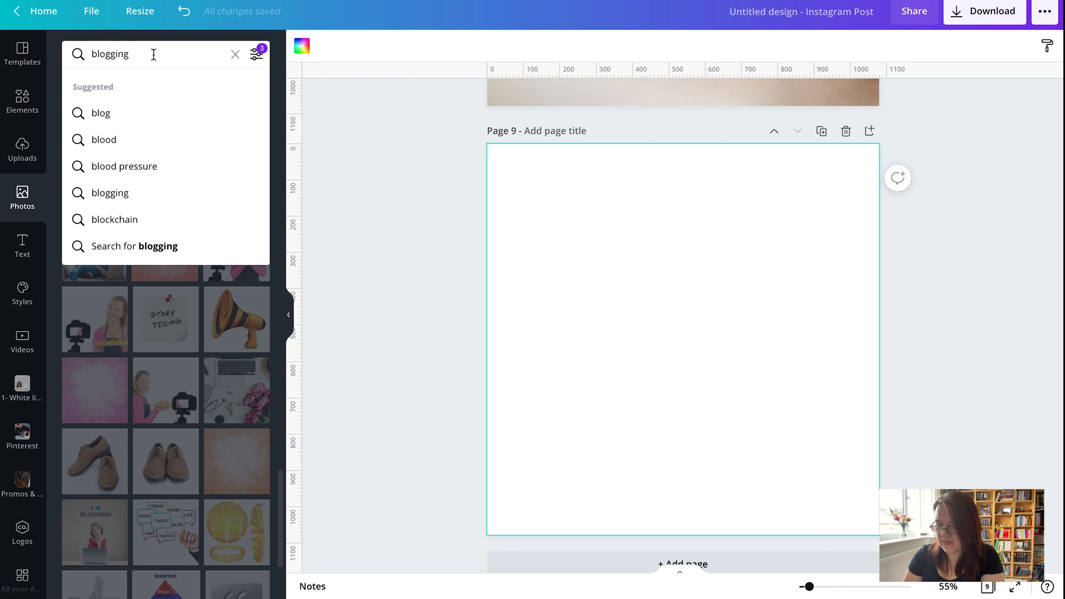
text(messy)
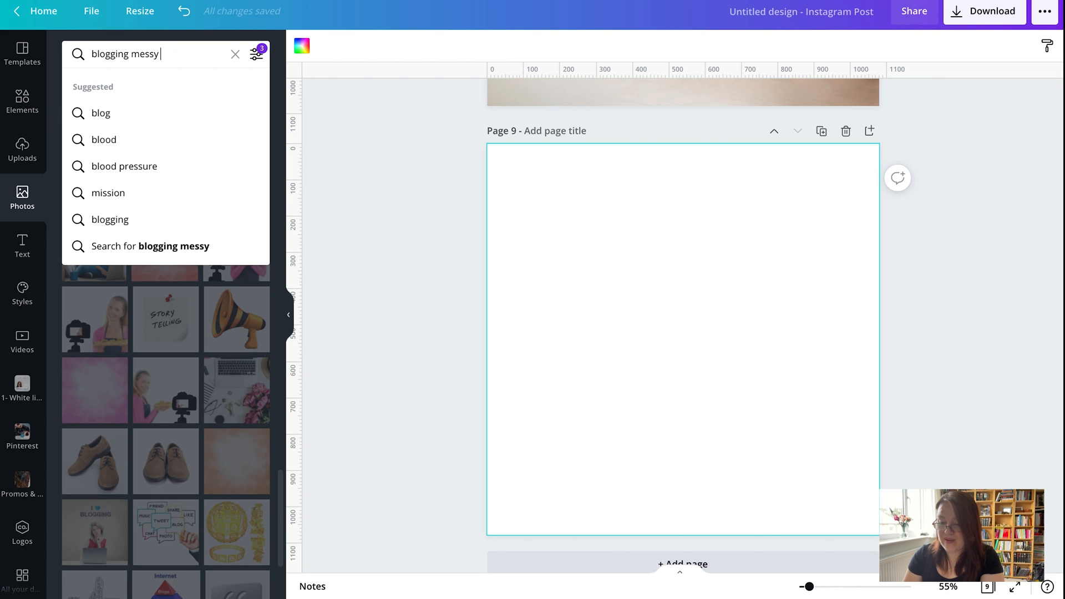
text( mom)
key(Return)
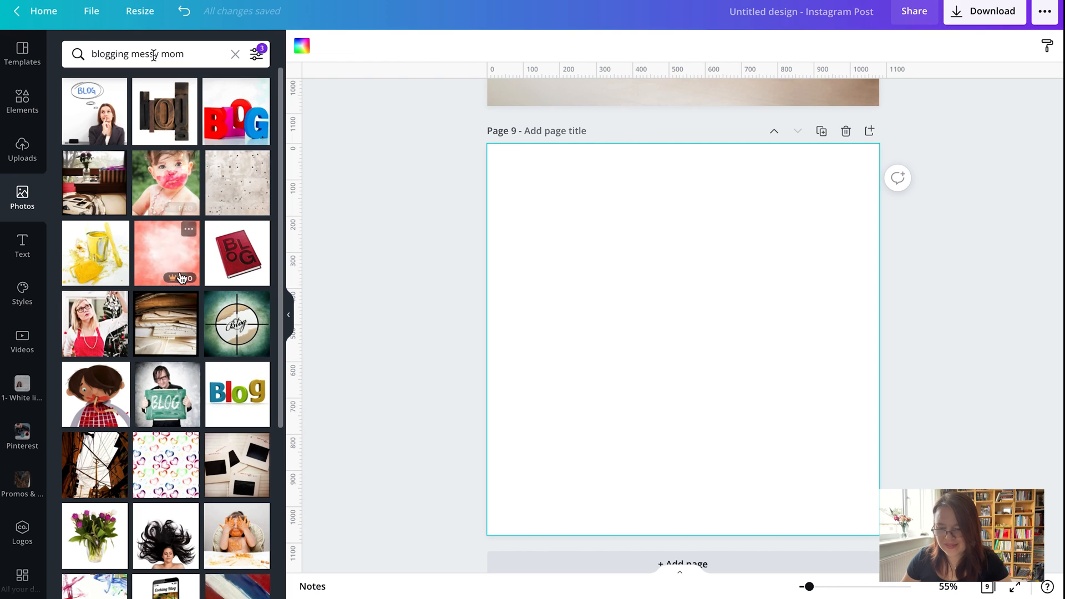
scroll(210, 328, down, 3)
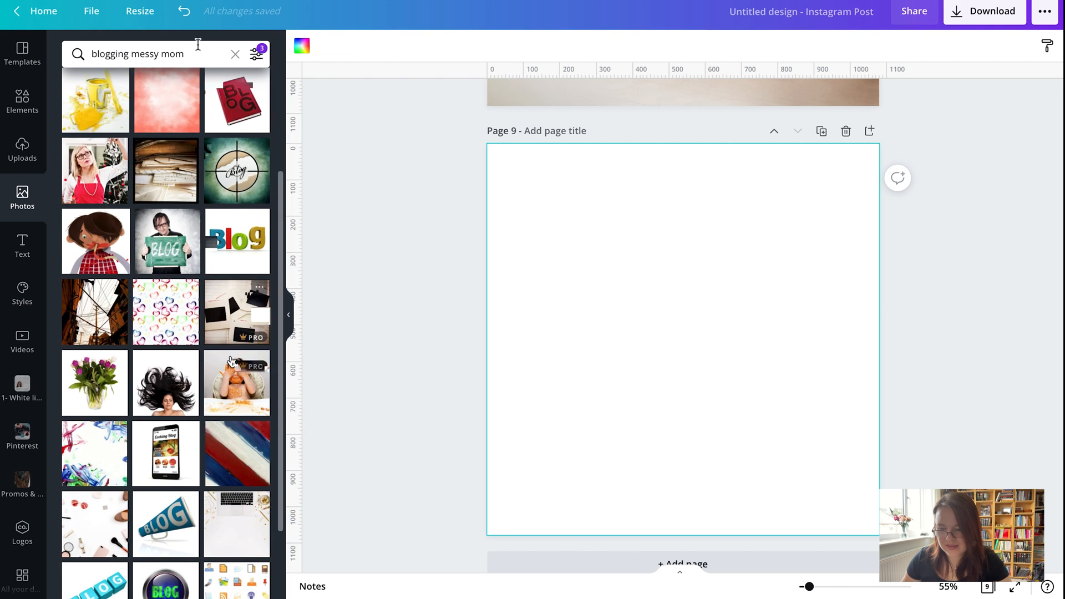
Step: Refine the photo search to "blogging messy mom laptop" and look through the results for a suitable picture
click(201, 52)
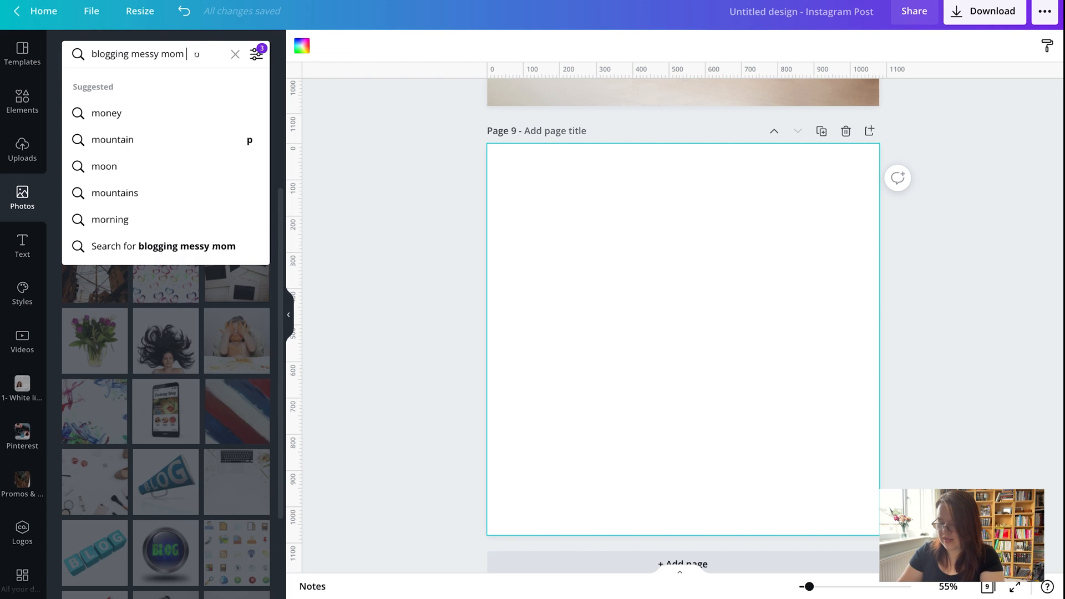
text(laptop)
key(Return)
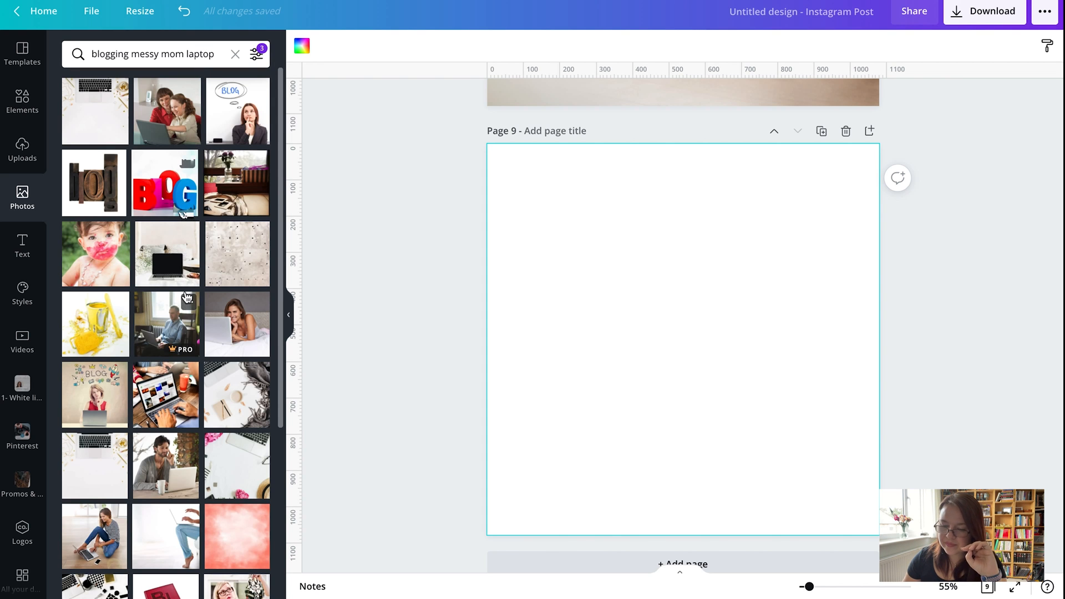
scroll(187, 298, down, 5)
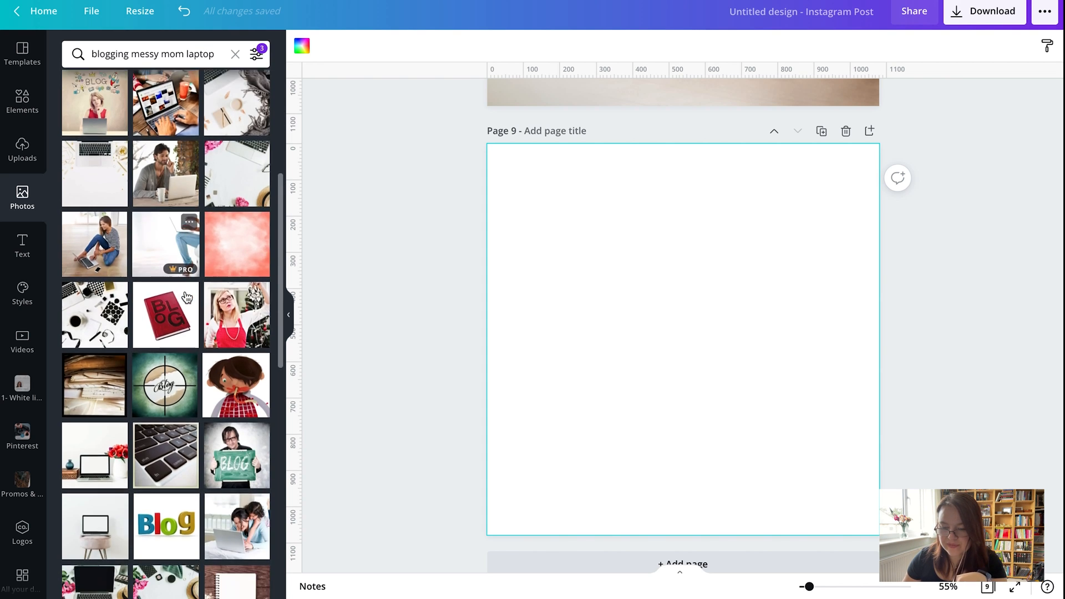
scroll(187, 298, down, 4)
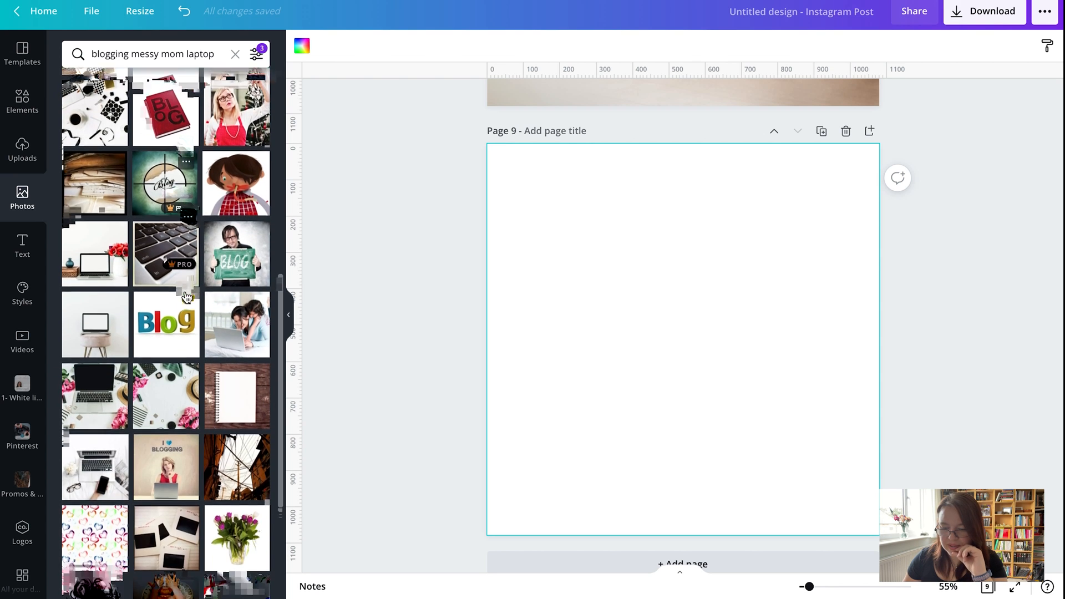
Step: Fill page 9 with the photo of a child hugging a smiling woman who is using a laptop on a bed
scroll(187, 298, down, 2)
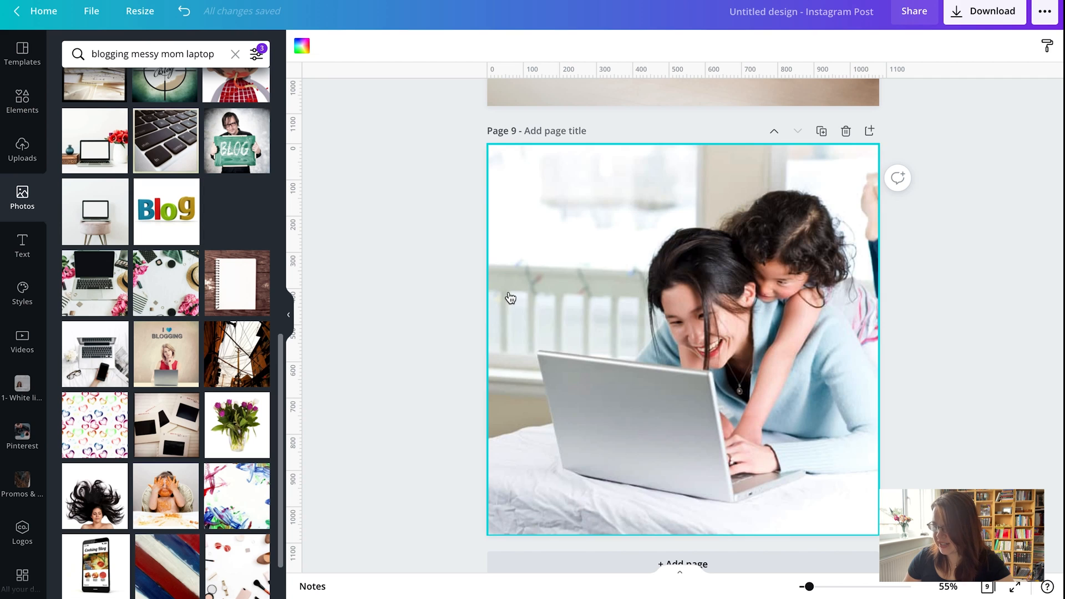
click(507, 294)
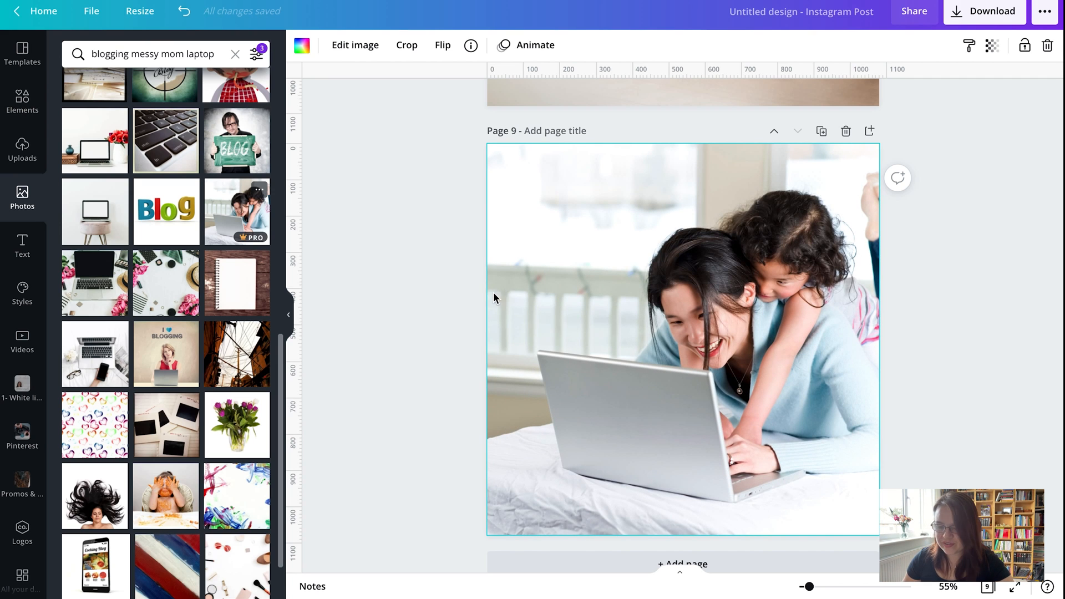
Step: Replace page 9's photo with the dark-haired woman in white typing on a laptop outdoors
scroll(221, 371, down, 8)
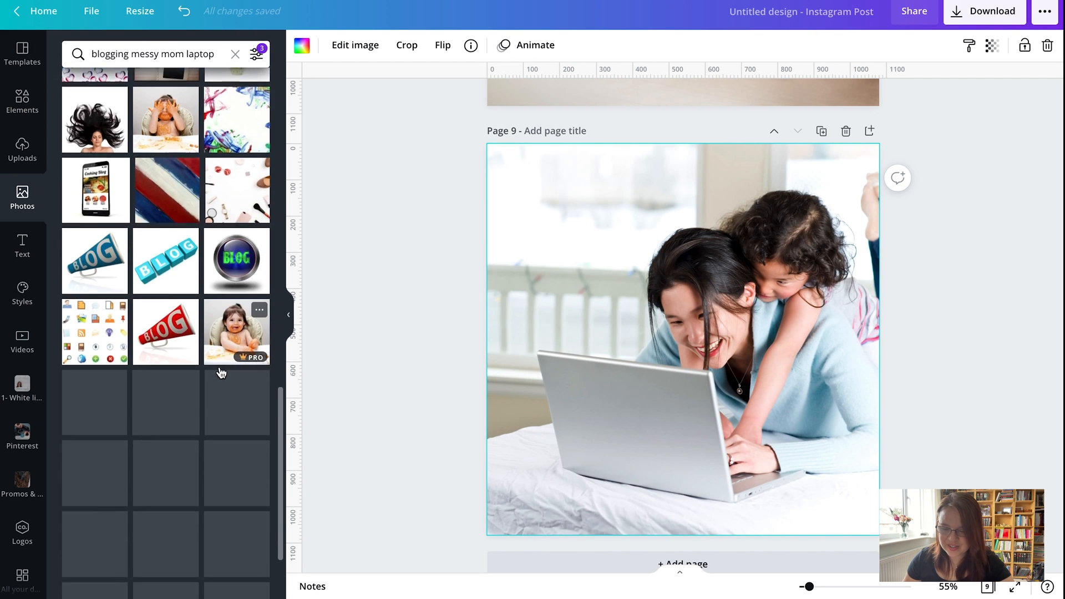
scroll(221, 372, down, 3)
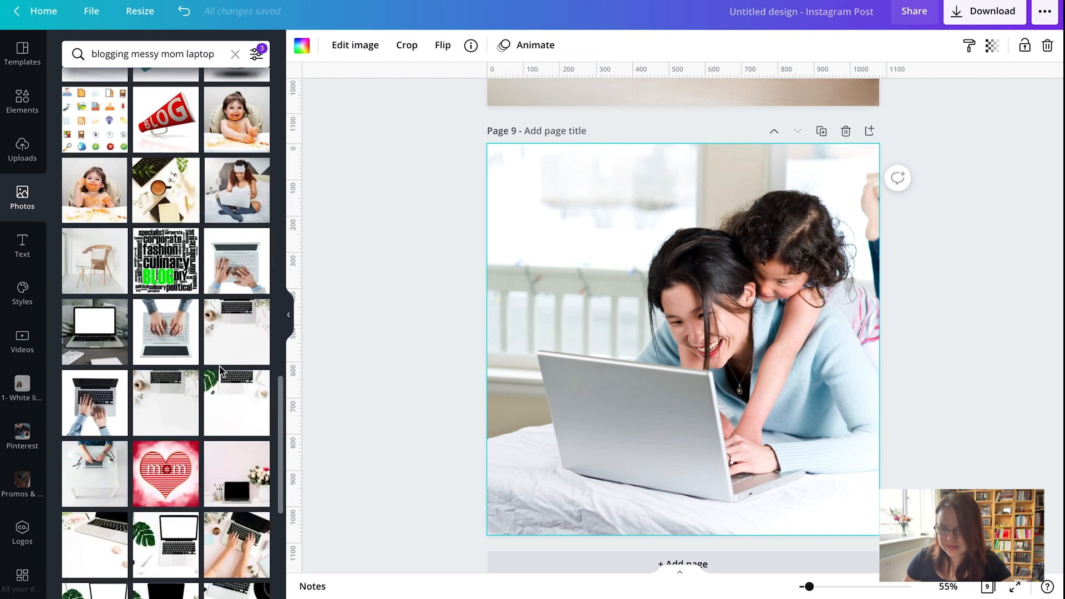
scroll(221, 372, down, 3)
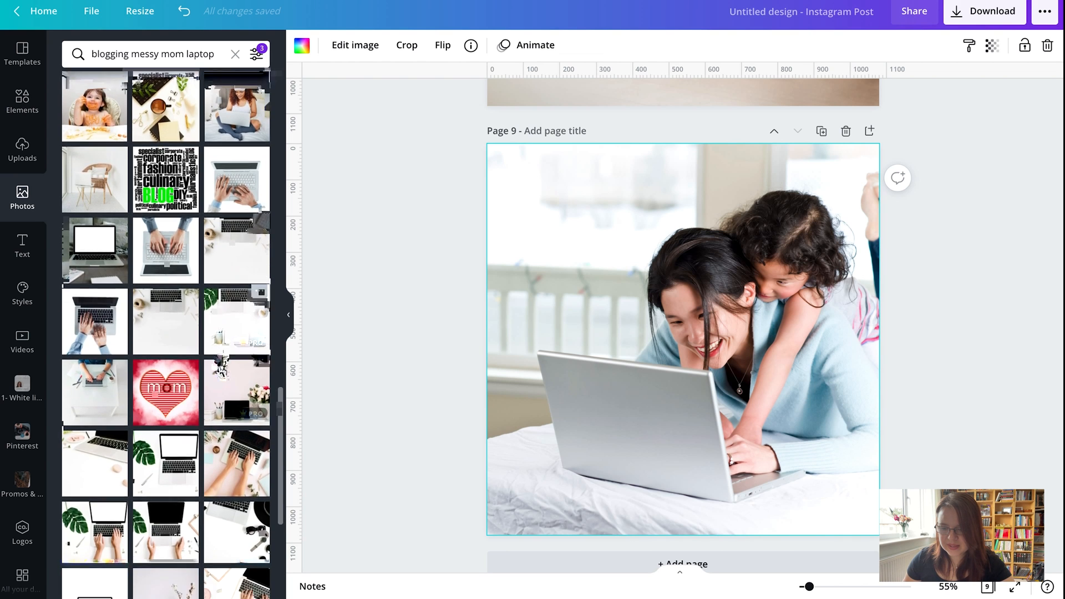
scroll(221, 371, down, 4)
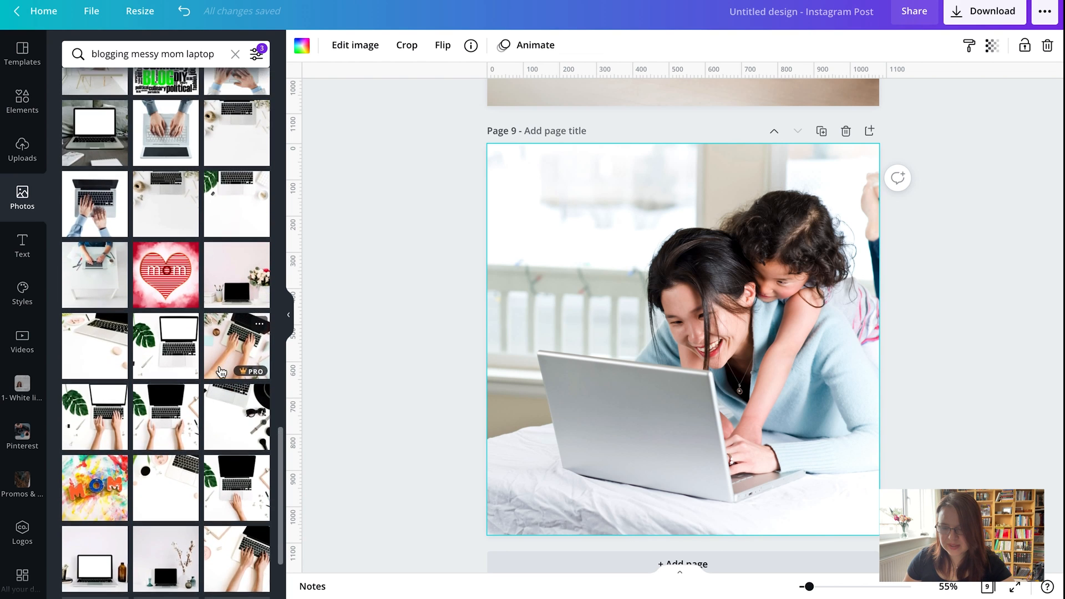
scroll(220, 371, down, 5)
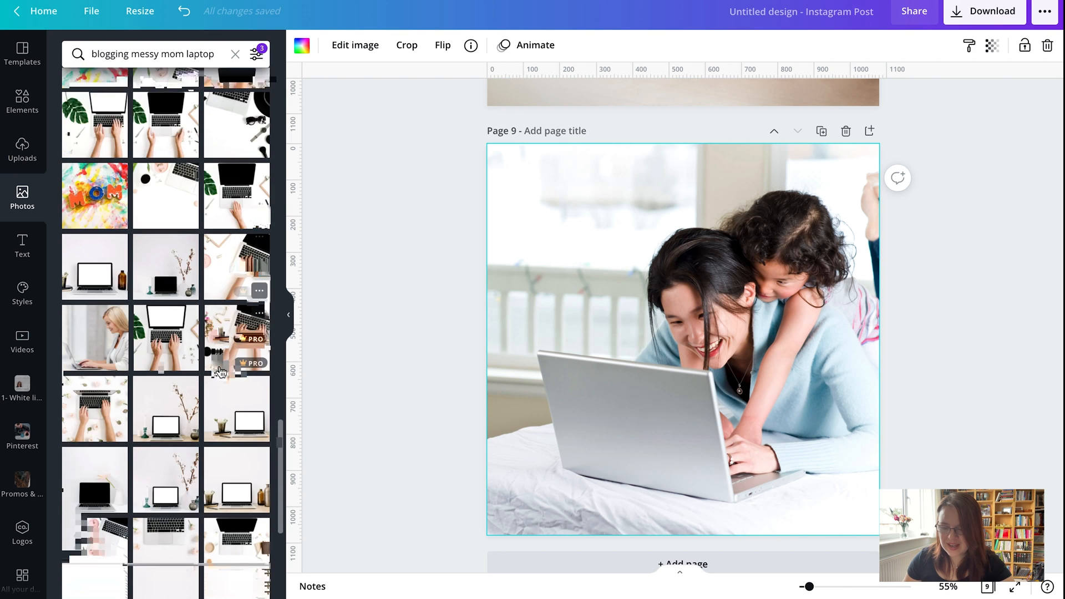
scroll(221, 371, down, 2)
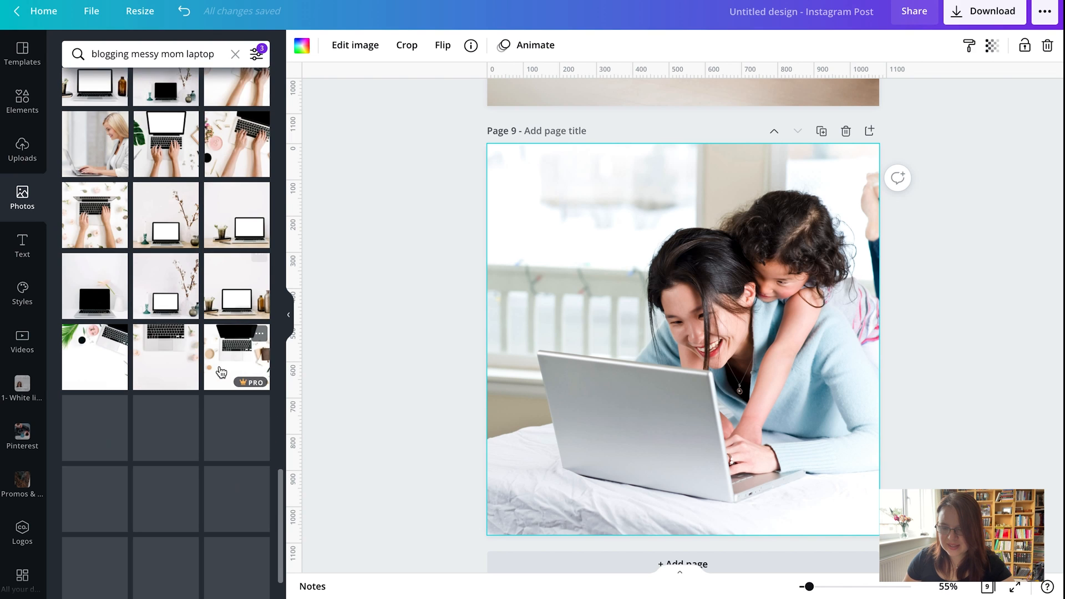
scroll(221, 372, down, 7)
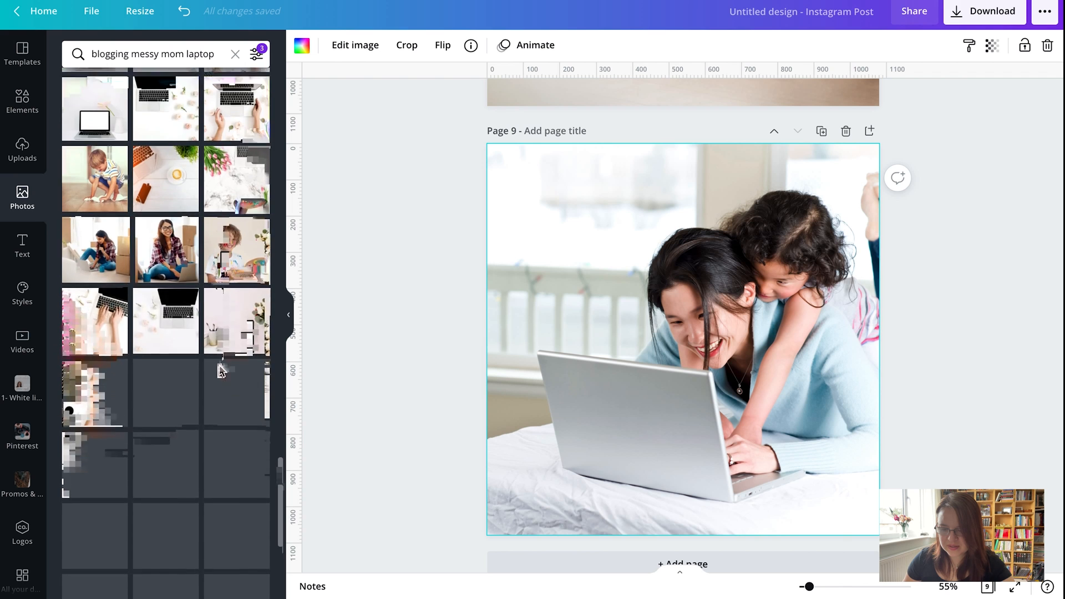
scroll(221, 371, down, 3)
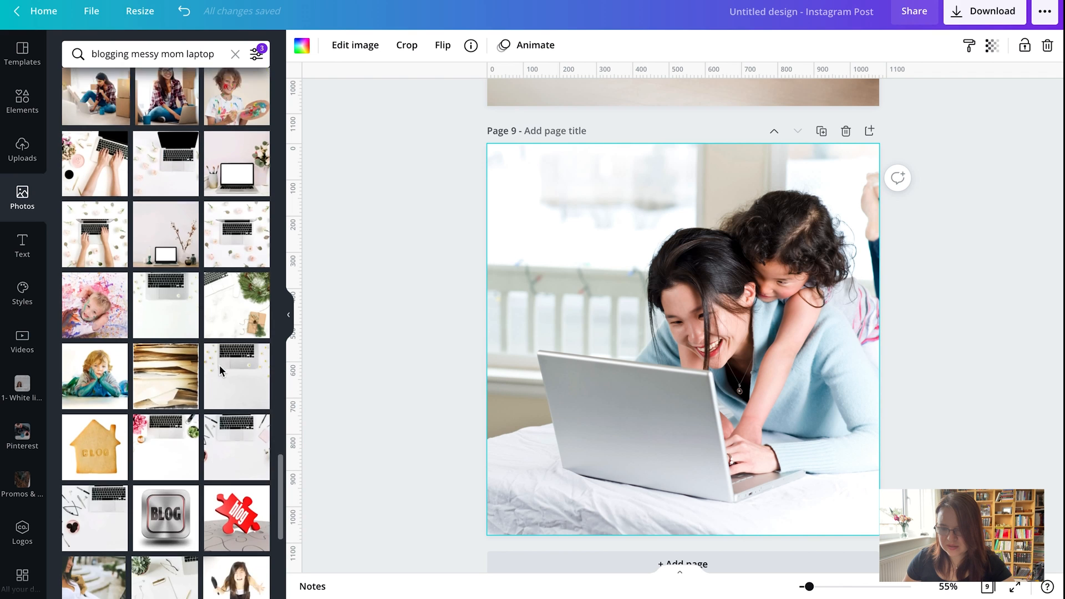
scroll(221, 371, down, 5)
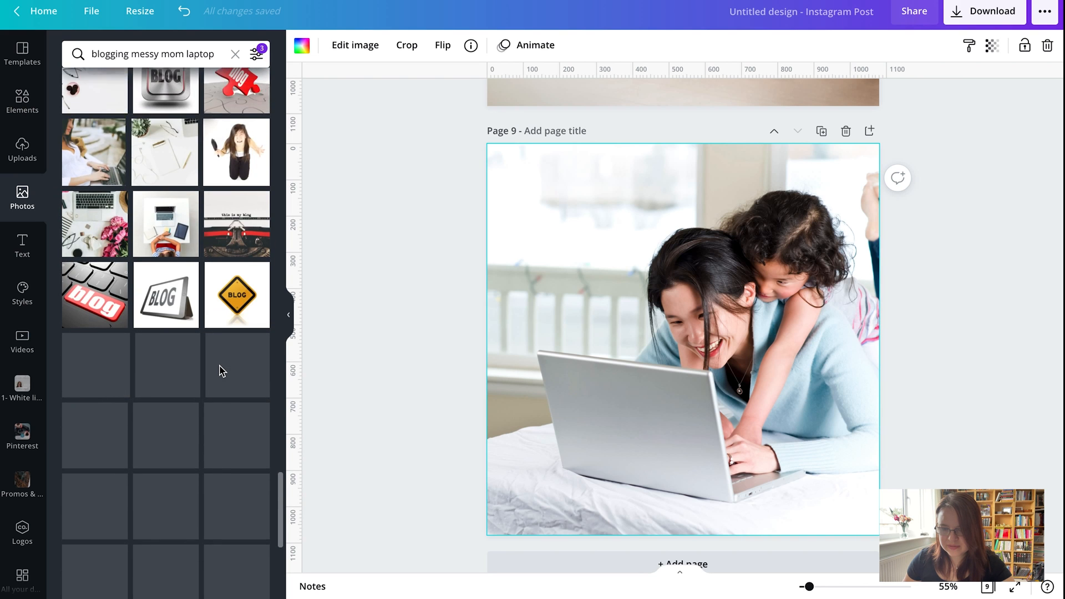
drag(94, 153, 521, 321)
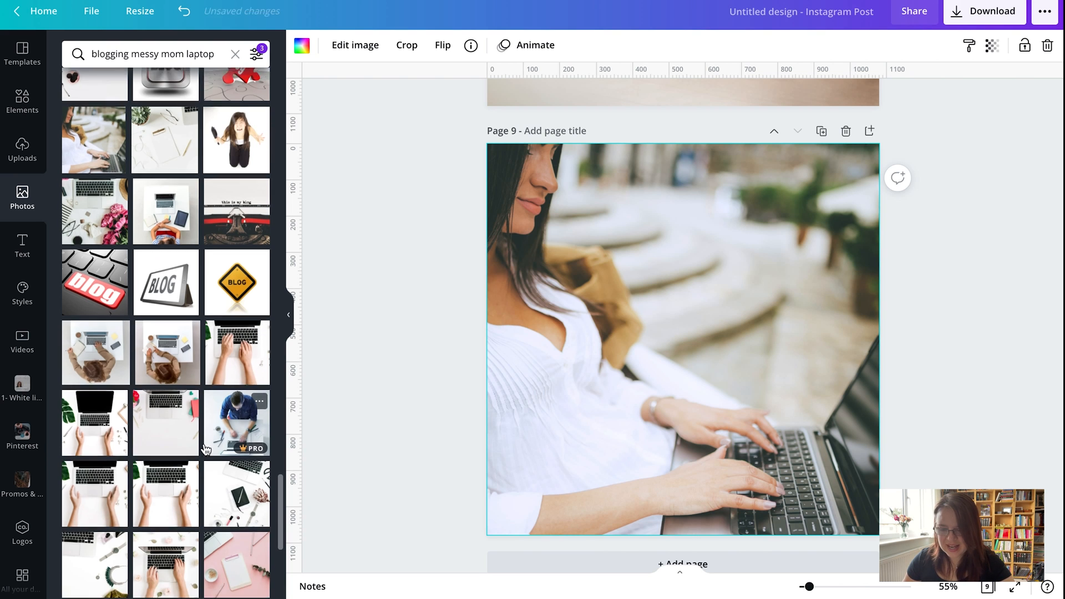
Step: Search the photos for "messy mom laptop sofa" and fill page 9 with the woman leaning back on a sofa, hands behind her head
scroll(222, 427, down, 5)
scroll(207, 448, down, 4)
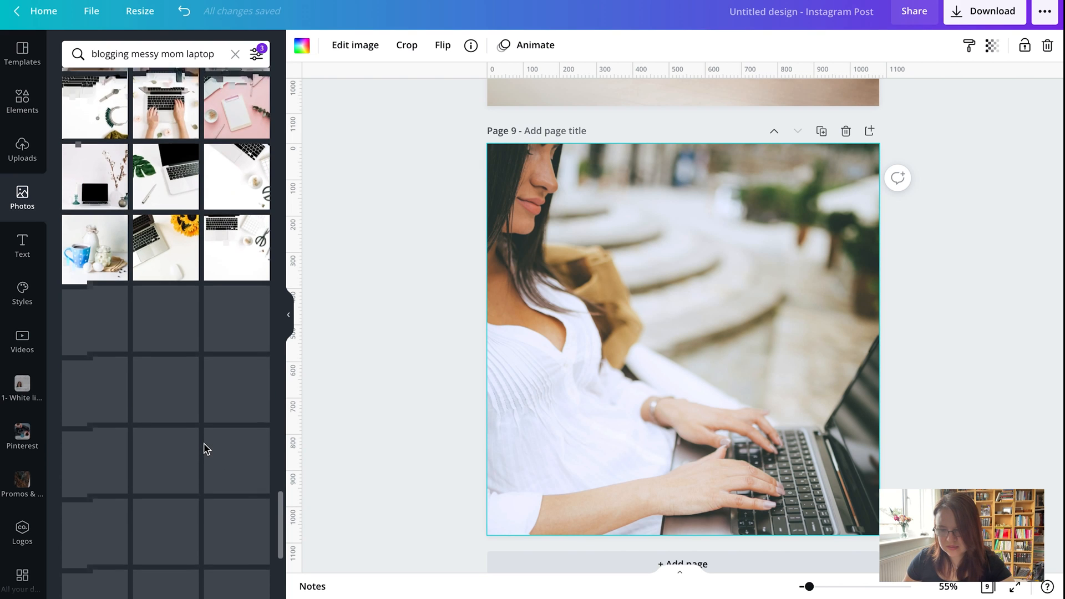
double_click(109, 54)
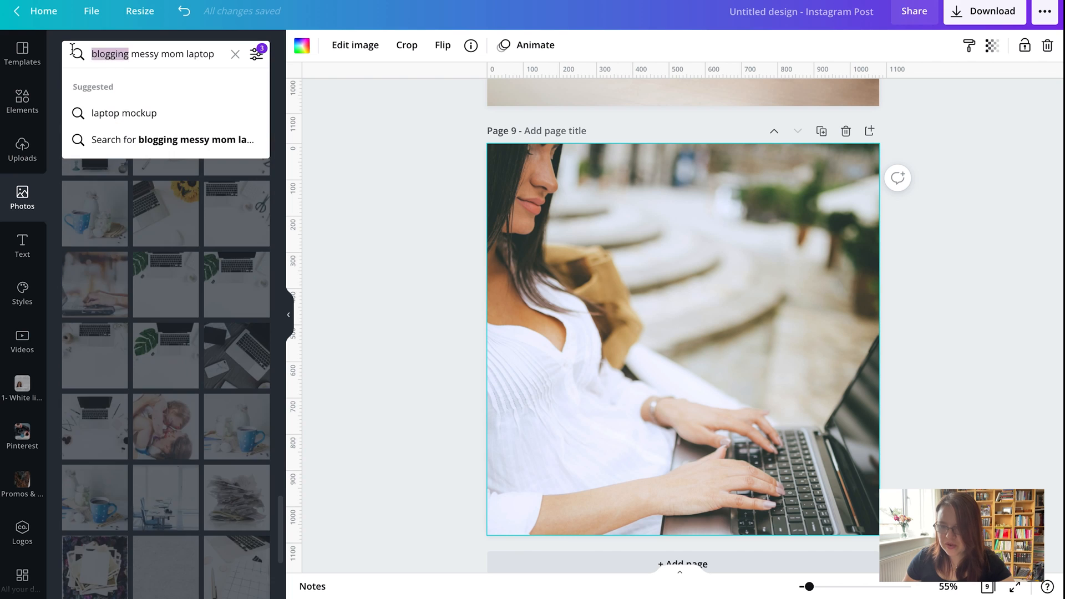
key(BackSpace)
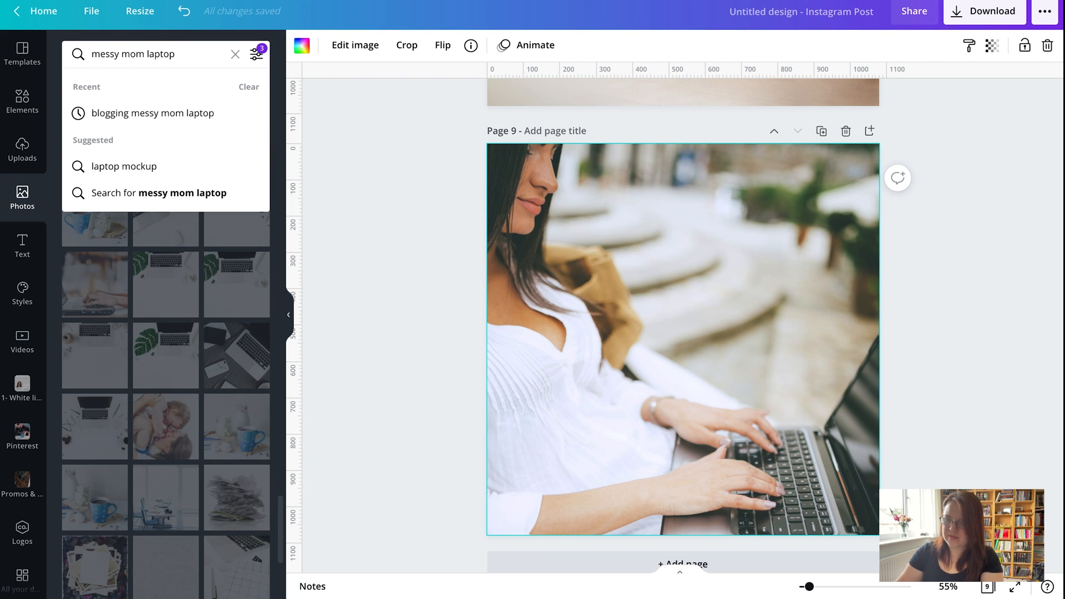
click(189, 54)
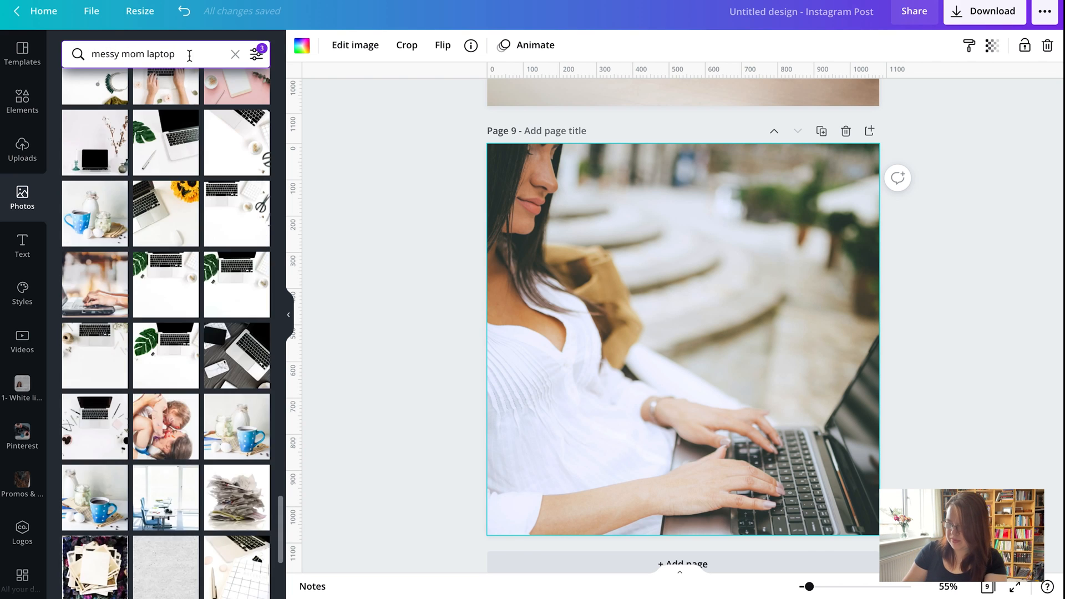
text(sofa)
key(Return)
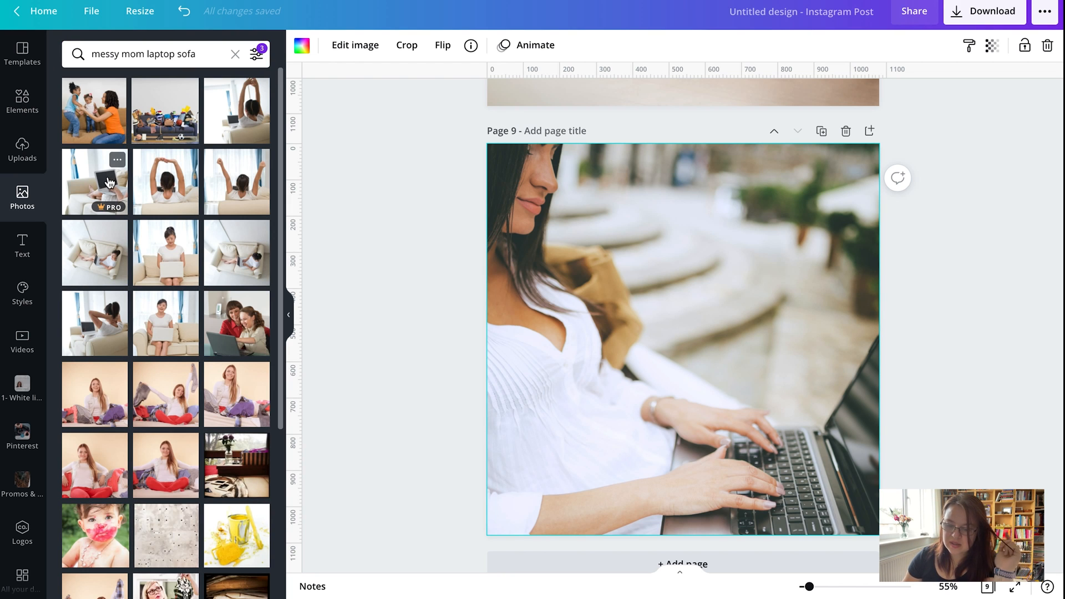
drag(443, 312, 542, 301)
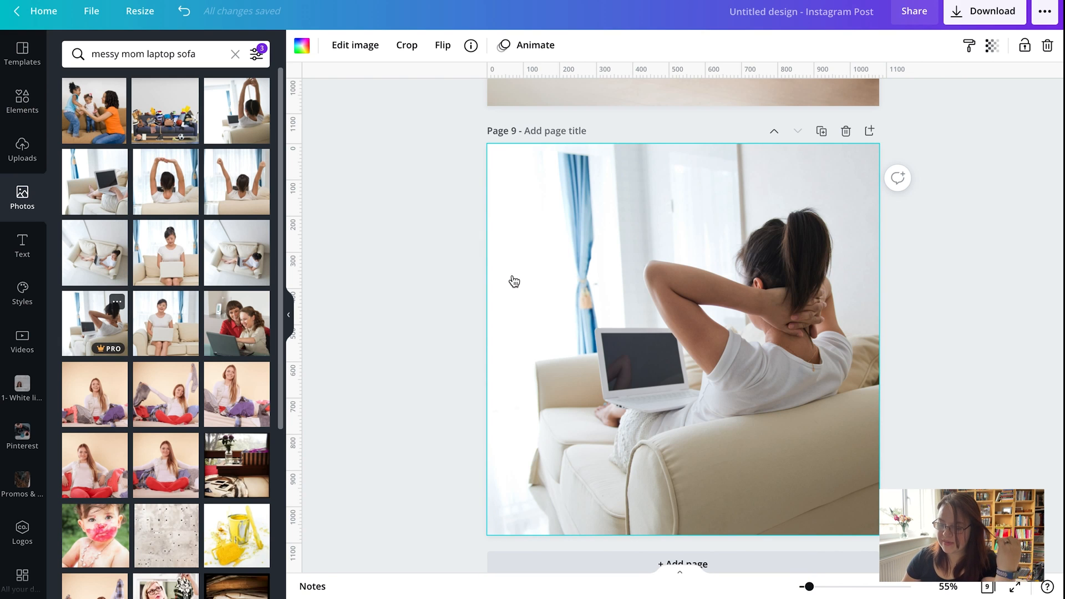